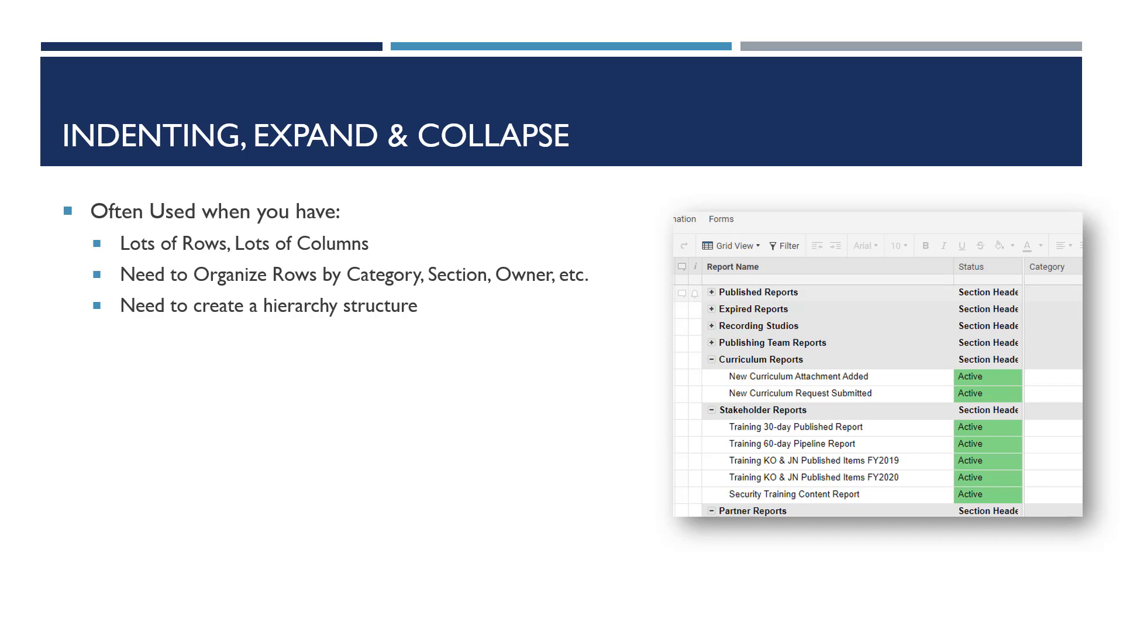
{"action": "key", "text": "Right"}
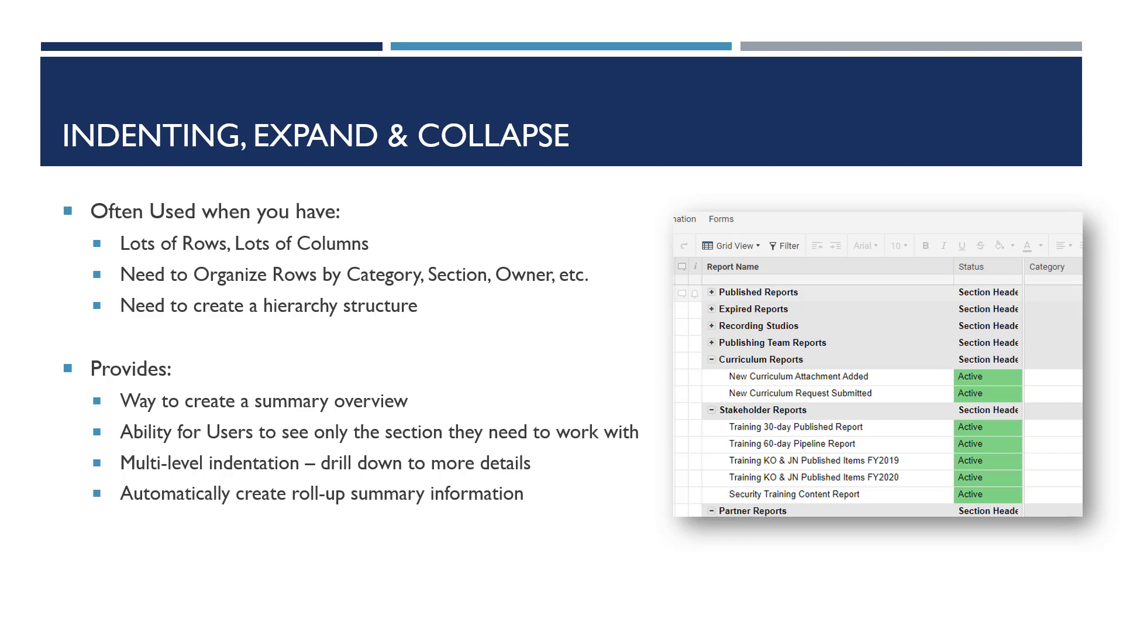
{"action": "key", "text": "Right"}
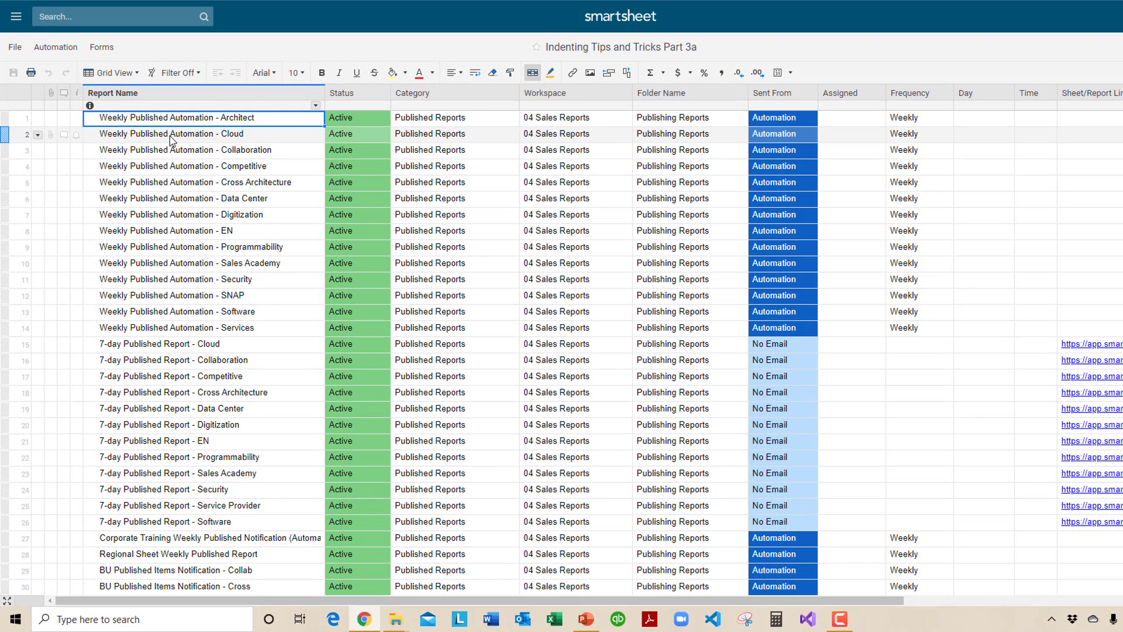
Step: Indent the Weekly Published Automation - Cloud row beneath the Architect row to make it a child row
{"action": "left_click", "coordinate": [5, 136]}
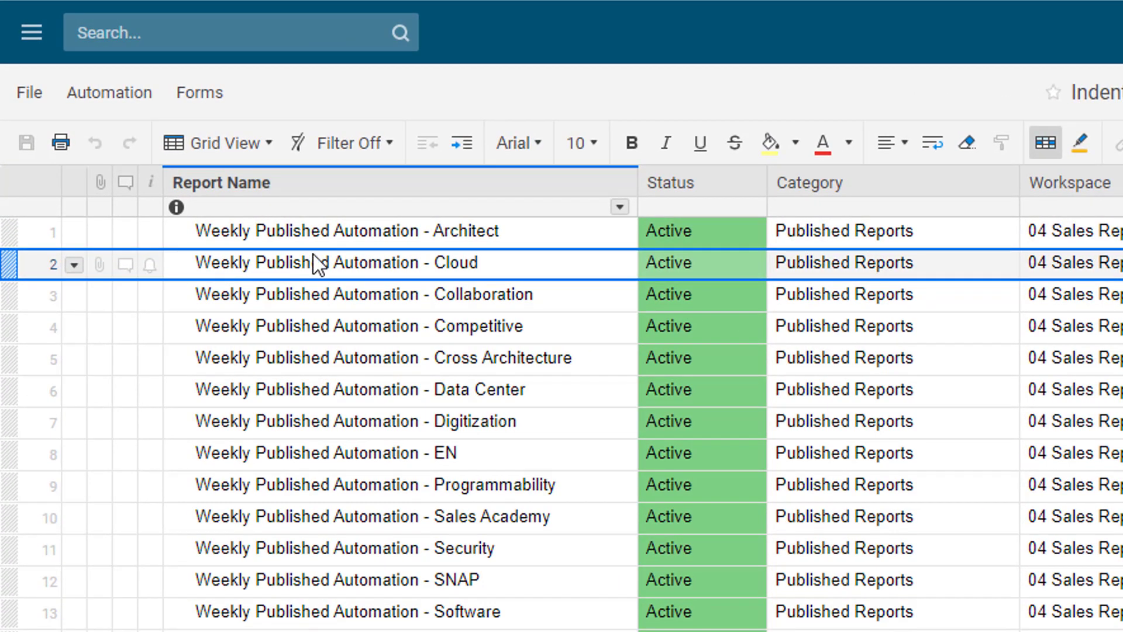
{"action": "left_click", "coordinate": [313, 237]}
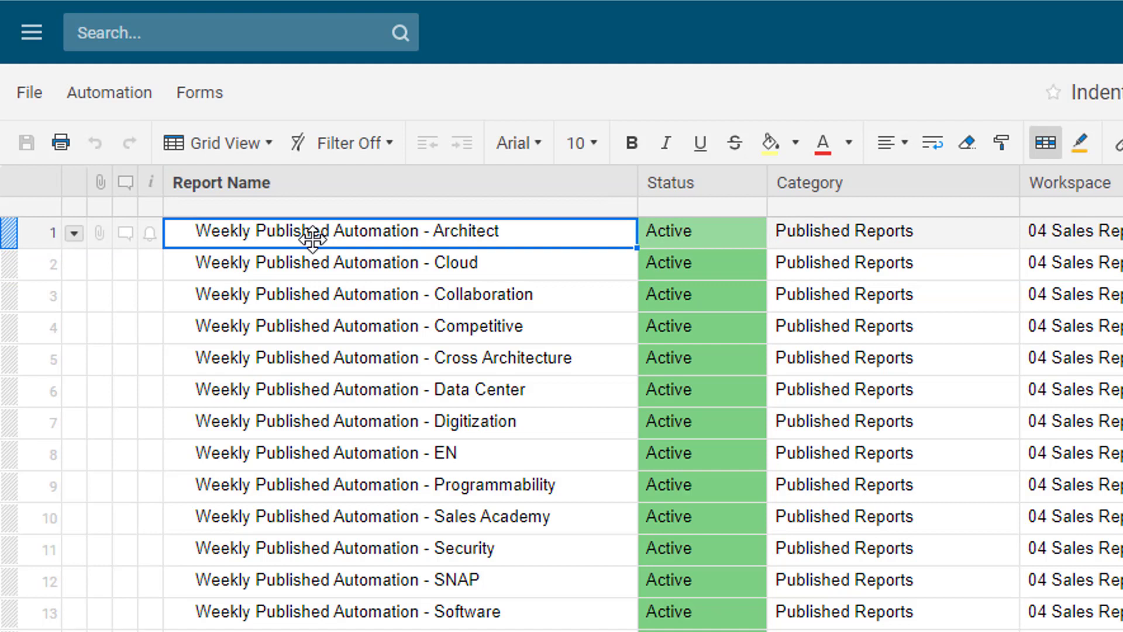
{"action": "left_click", "coordinate": [316, 271]}
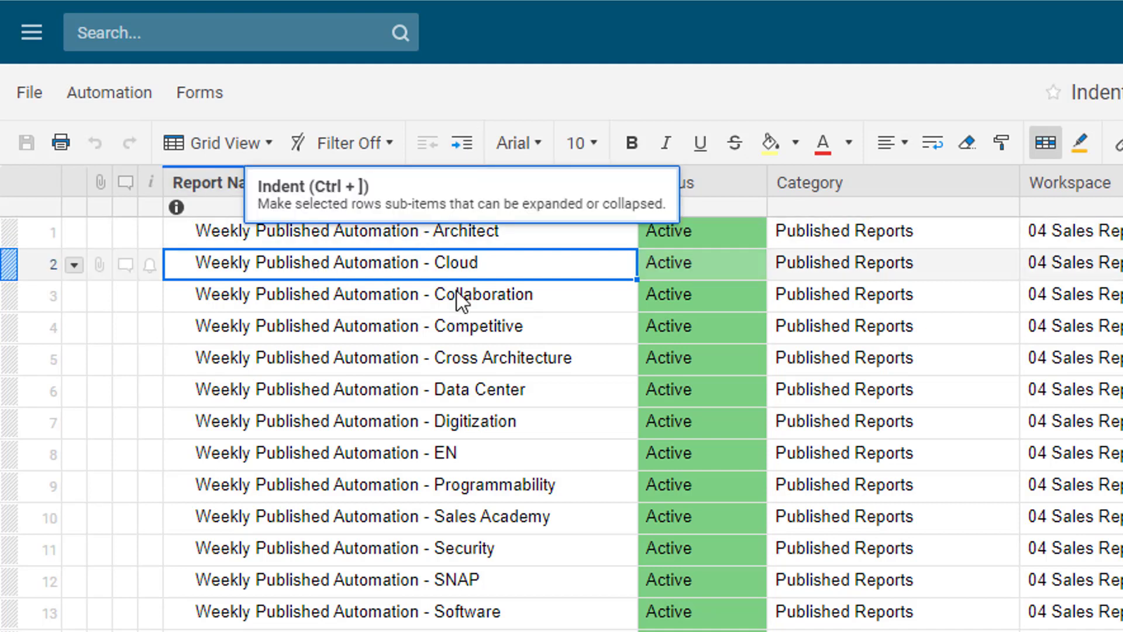
{"action": "left_click", "coordinate": [462, 143]}
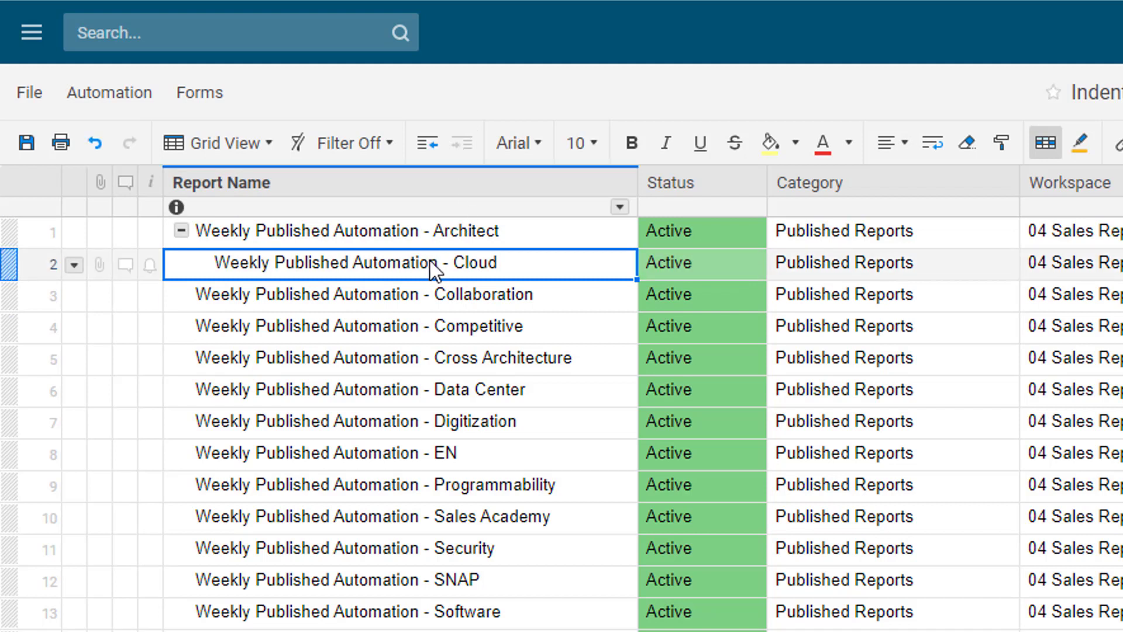
{"action": "left_click", "coordinate": [421, 243]}
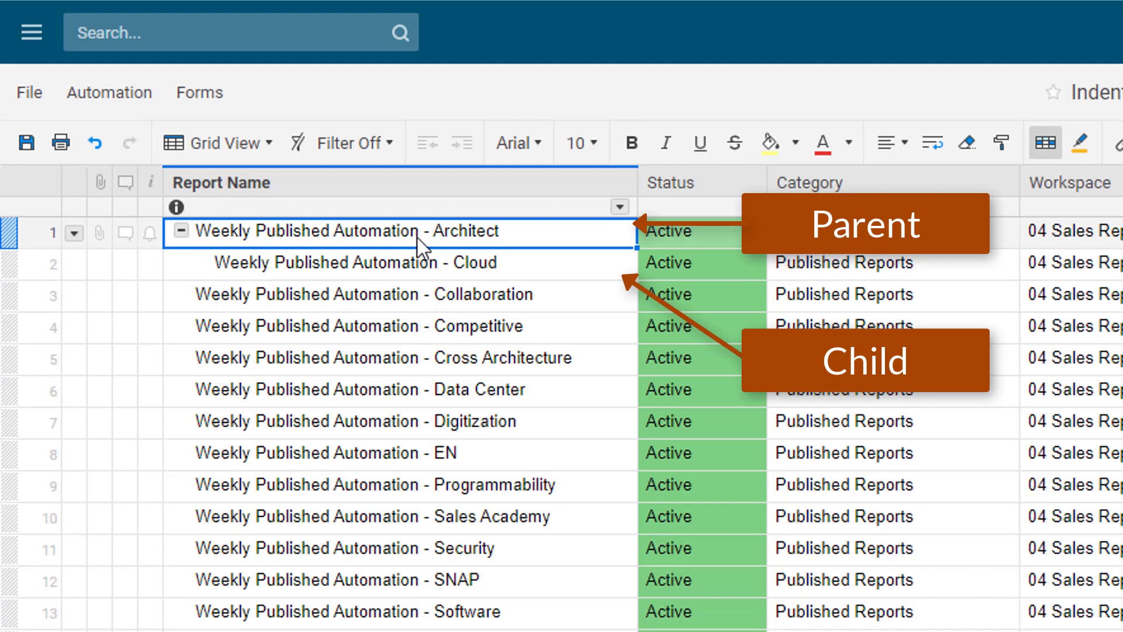
Step: Indent the Competitive row beneath the Collaboration row and the Data Center row beneath the Cross Architecture row
{"action": "left_click", "coordinate": [401, 296]}
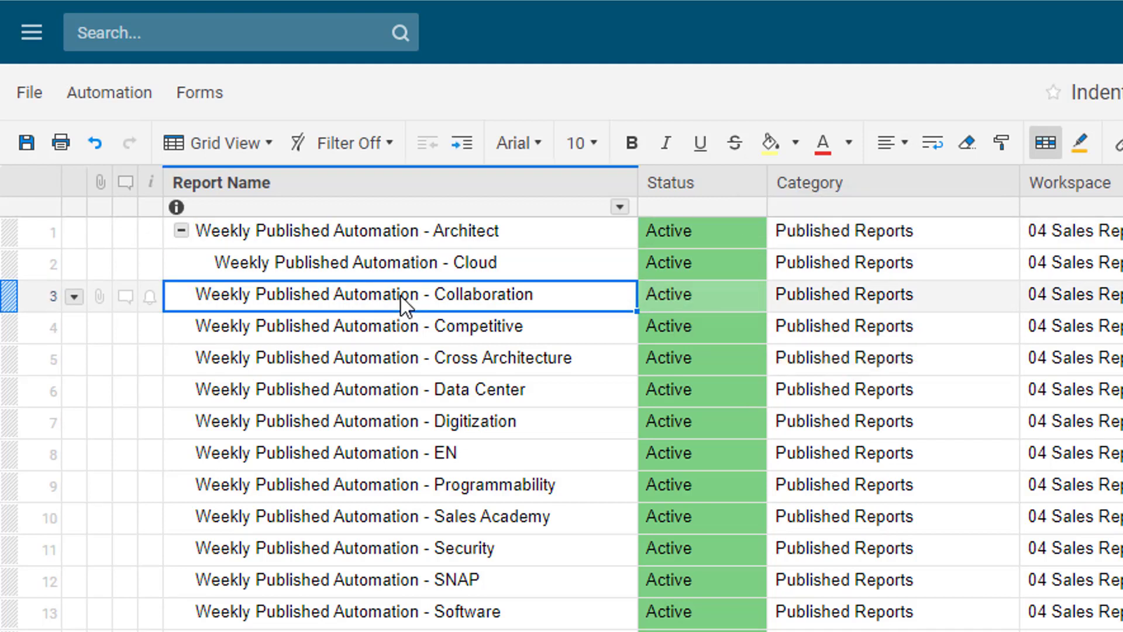
{"action": "left_click", "coordinate": [392, 325]}
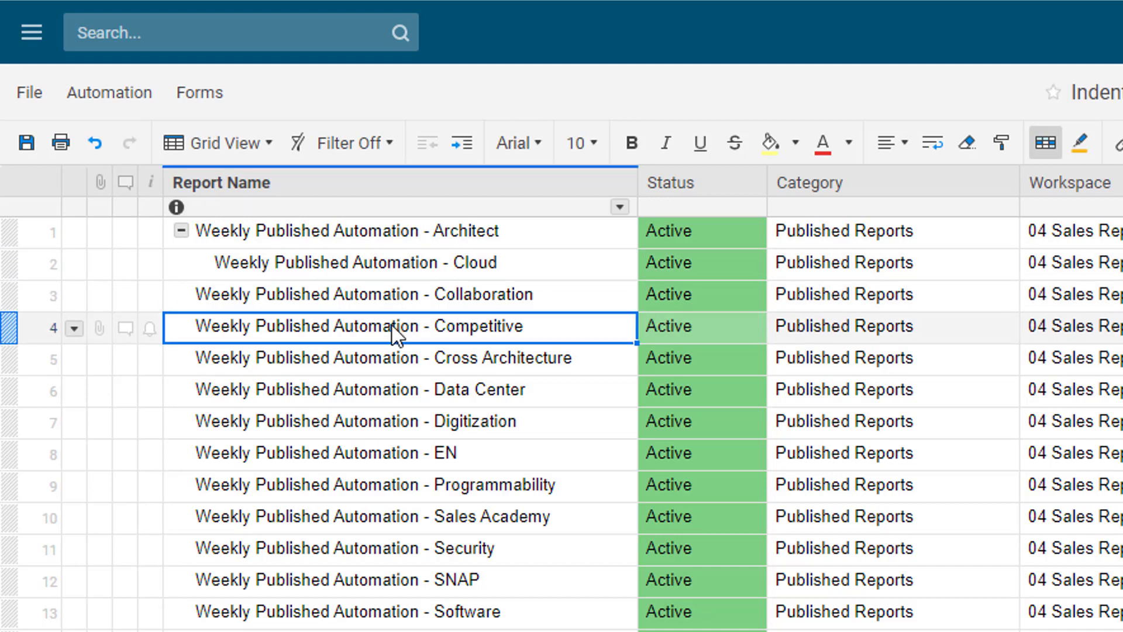
{"action": "left_click", "coordinate": [462, 144]}
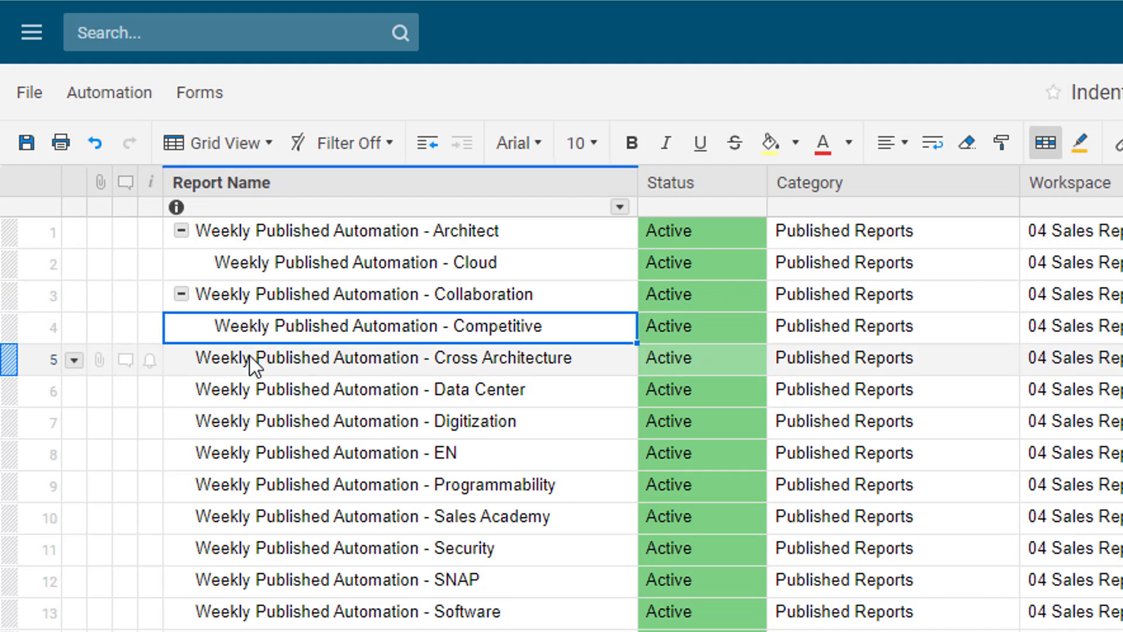
{"action": "left_click", "coordinate": [249, 390]}
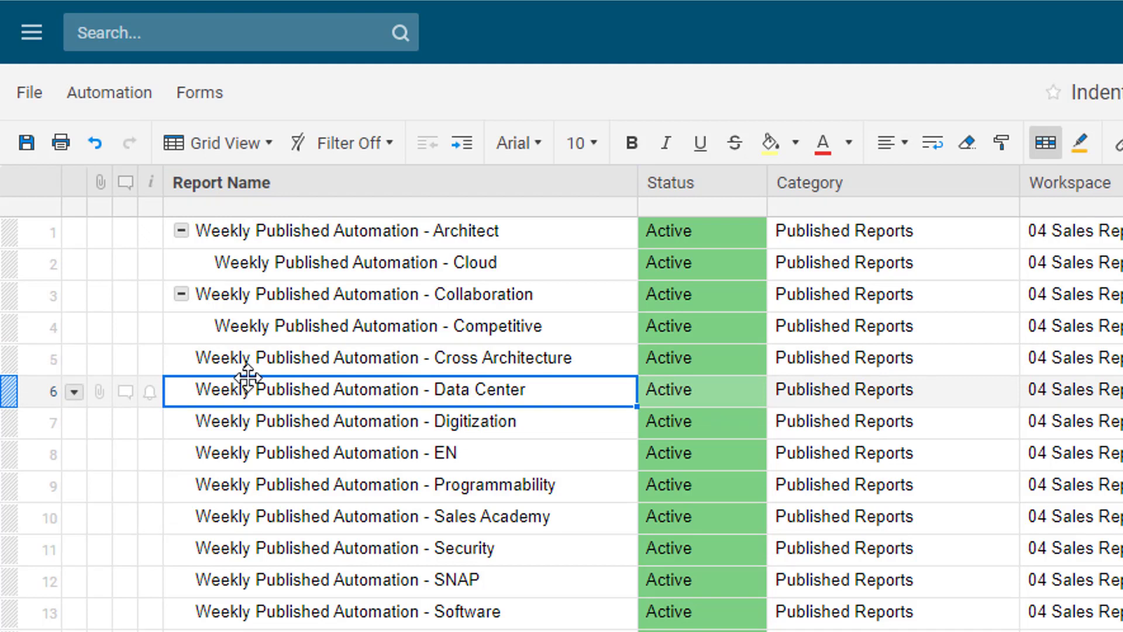
{"action": "left_click", "coordinate": [461, 144]}
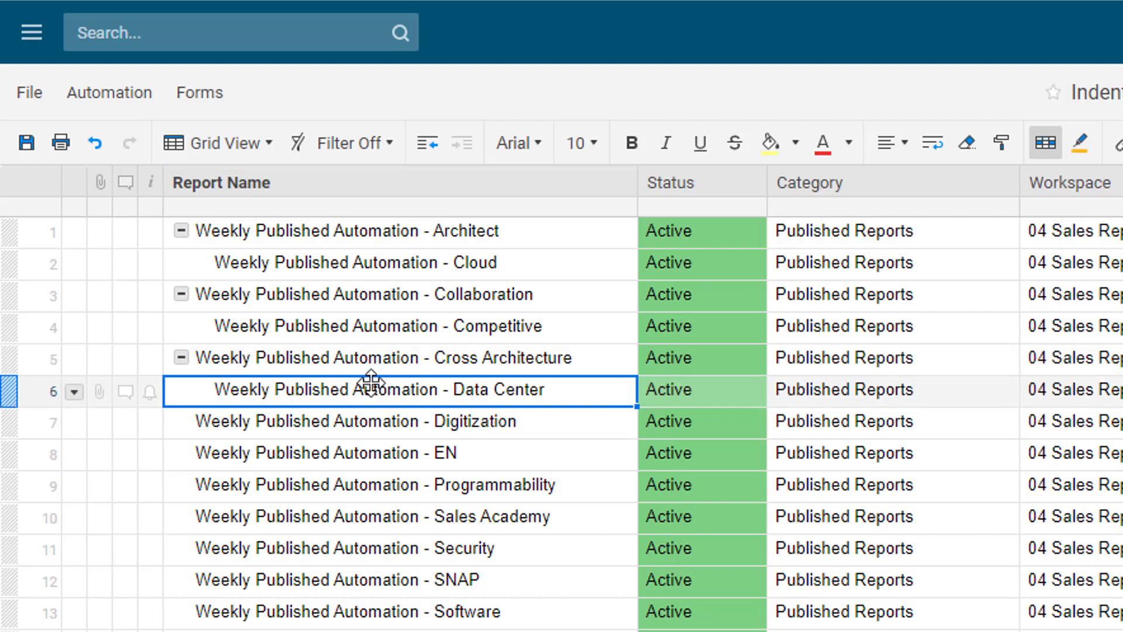
Step: Collapse the Architect, Collaboration and Cross Architecture parent rows to hide their child rows
{"action": "left_click", "coordinate": [181, 363]}
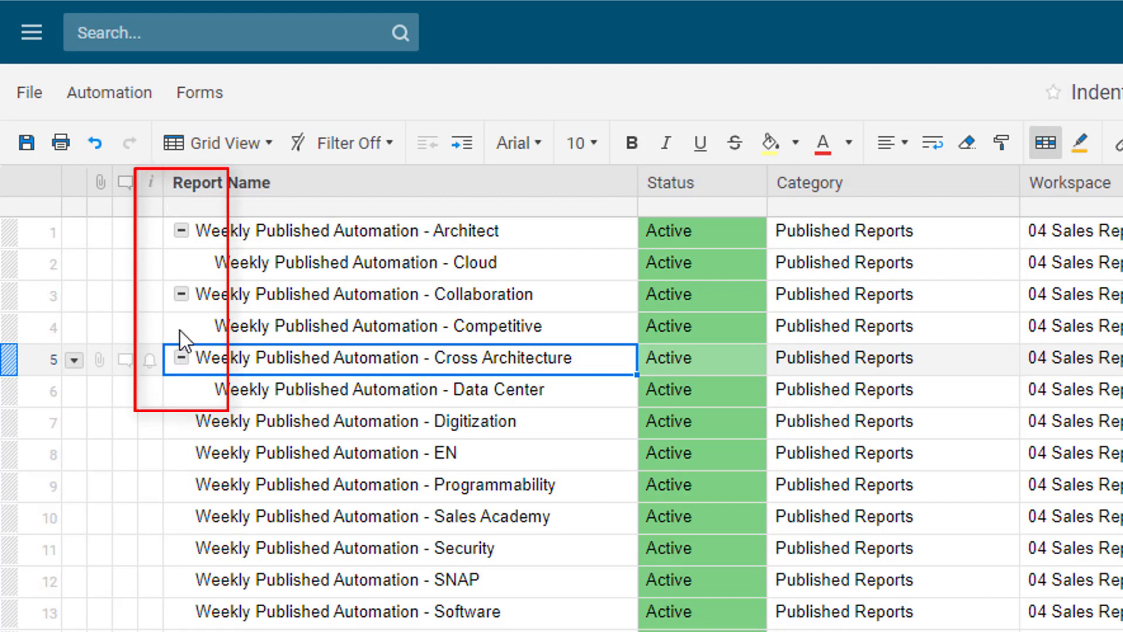
{"action": "left_click", "coordinate": [182, 232]}
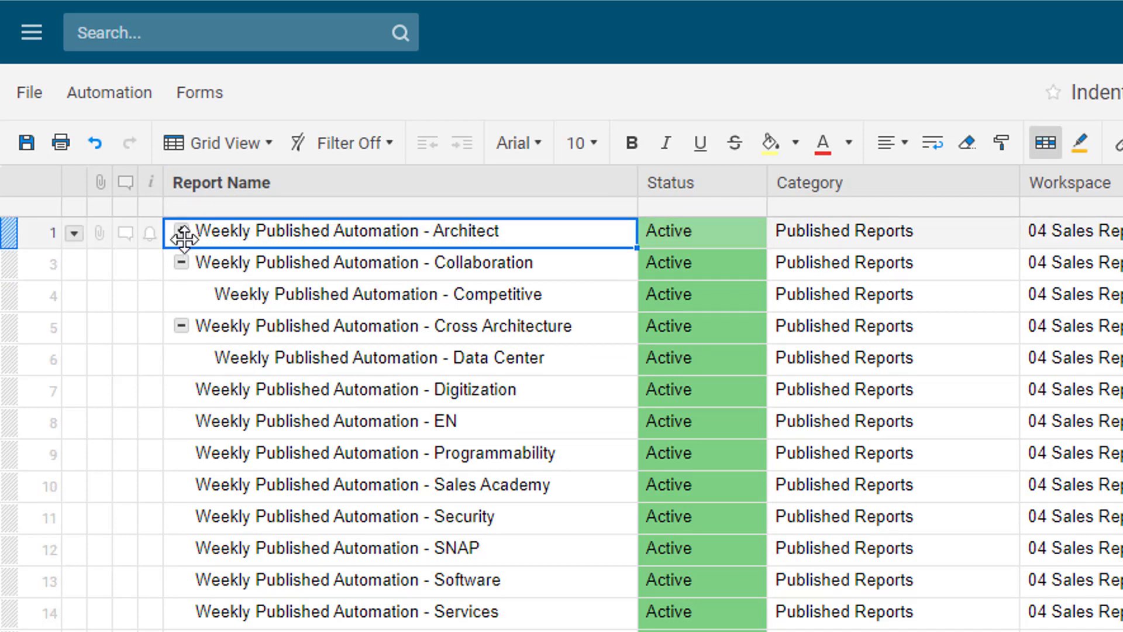
{"action": "left_click", "coordinate": [182, 263]}
{"action": "left_click", "coordinate": [182, 296]}
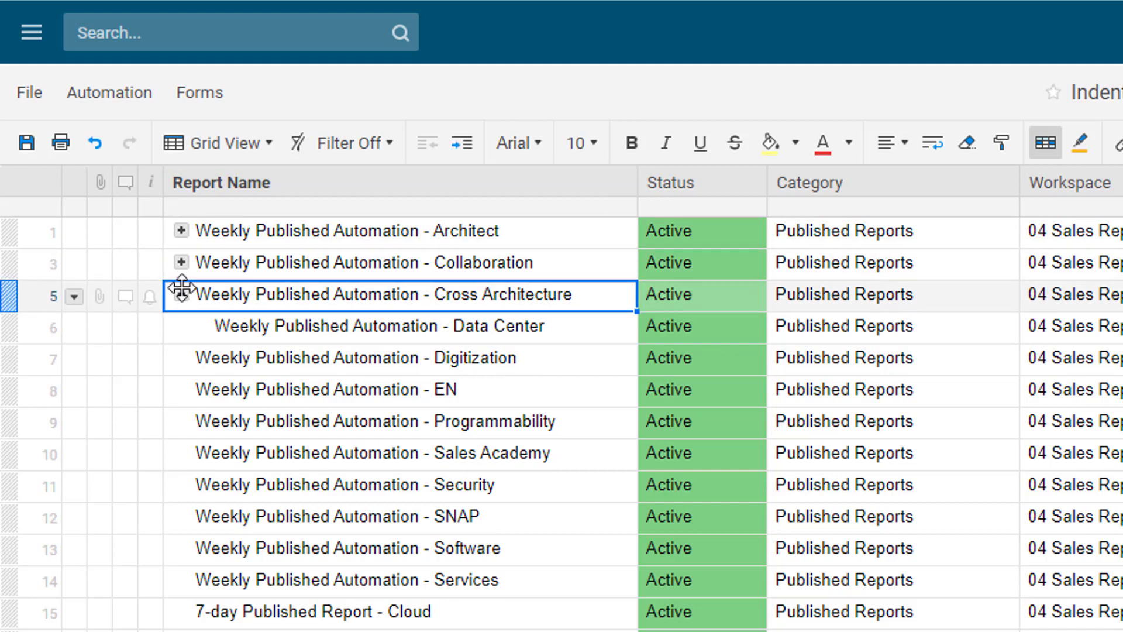
{"action": "left_click", "coordinate": [181, 295]}
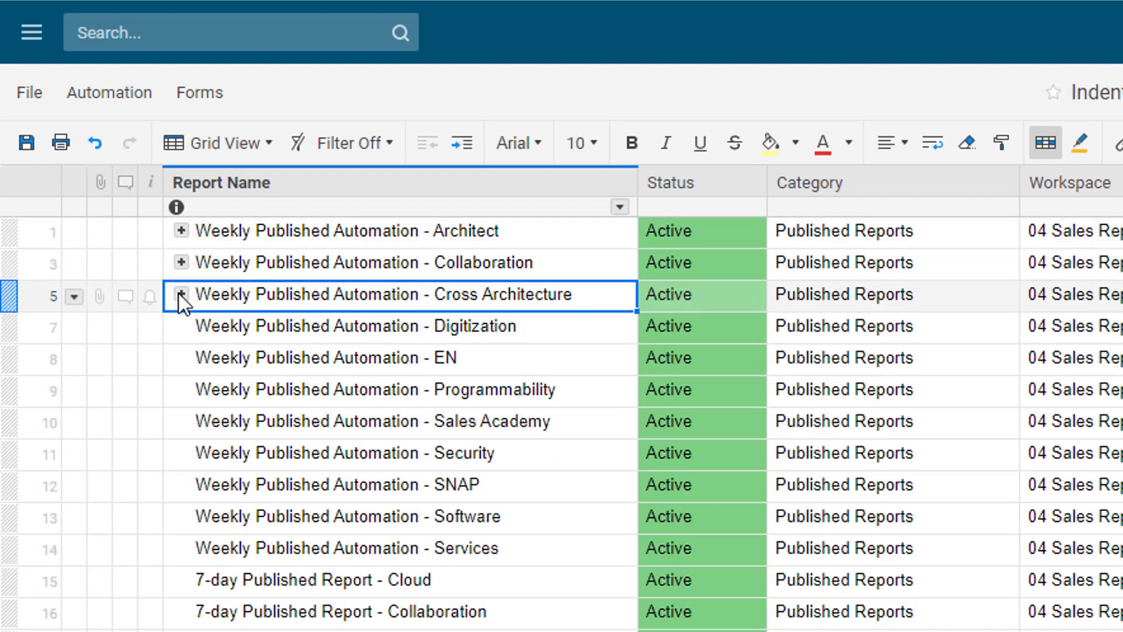
Step: Expand the Architect, Collaboration and Cross Architecture parent rows to show their child rows again
{"action": "left_click", "coordinate": [184, 233]}
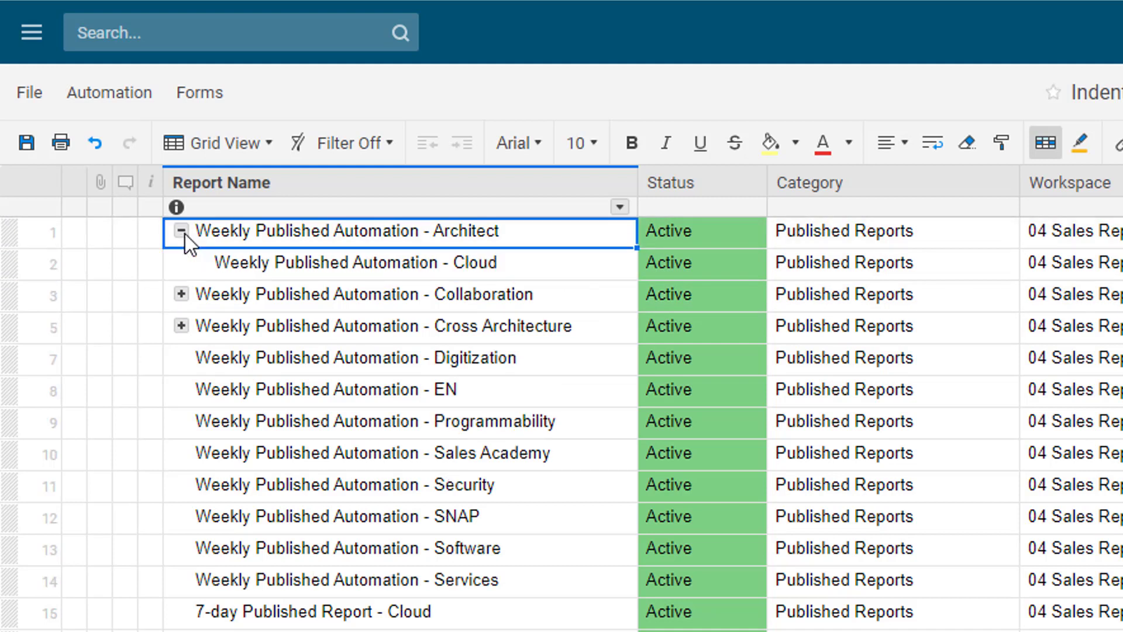
{"action": "left_click", "coordinate": [183, 294]}
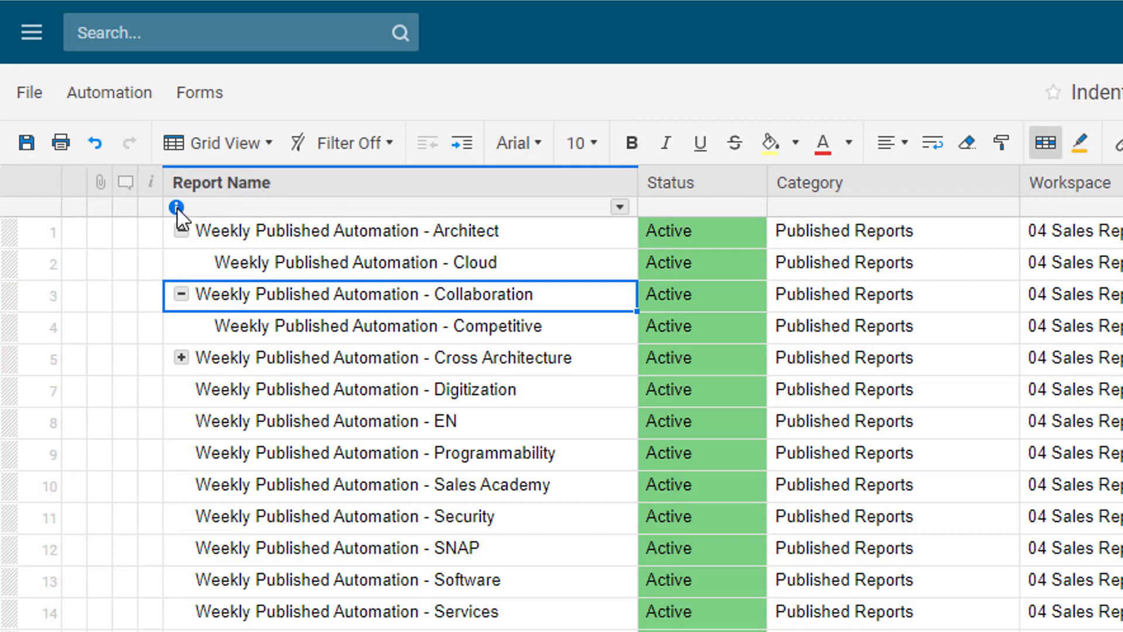
{"action": "mouse_move", "coordinate": [177, 207]}
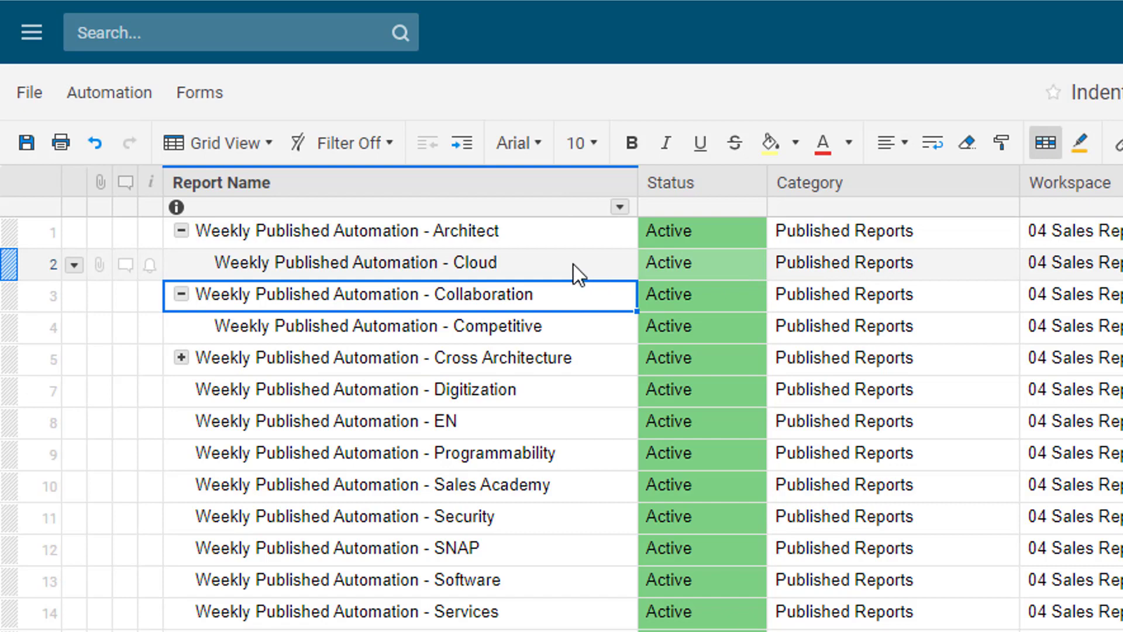
{"action": "scroll", "coordinate": [591, 410], "scroll_direction": "right", "scroll_amount": 2}
{"action": "scroll", "coordinate": [369, 462], "scroll_direction": "right", "scroll_amount": 10}
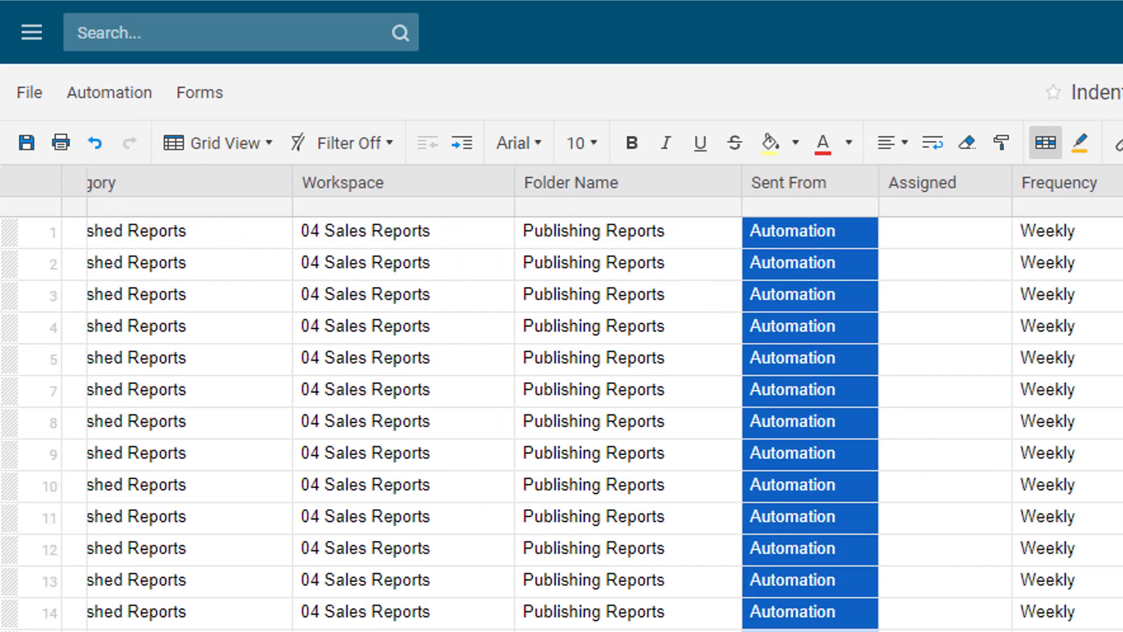
{"action": "scroll", "coordinate": [368, 463], "scroll_direction": "left", "scroll_amount": 15}
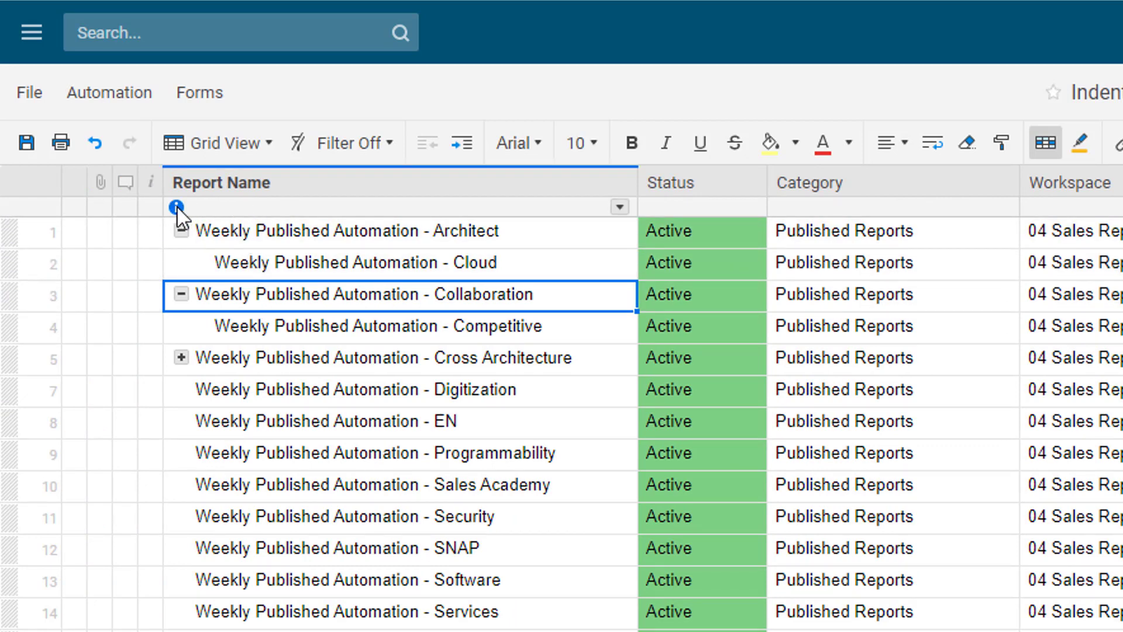
{"action": "left_click", "coordinate": [181, 358]}
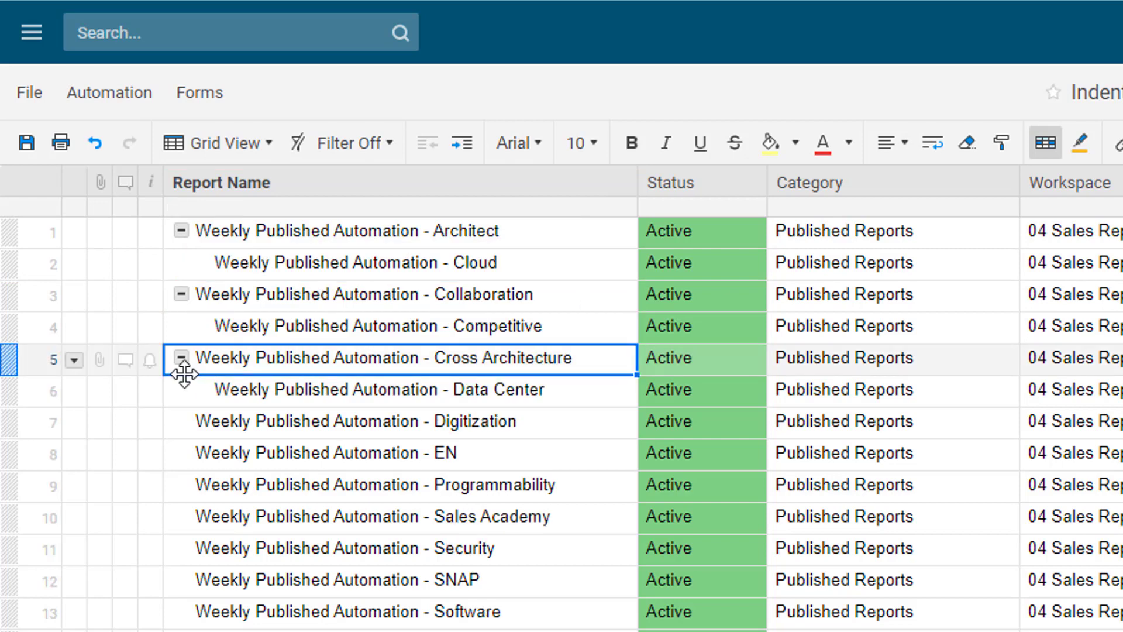
Step: Outdent the Data Center, Competitive and Cloud rows back to the top level
{"action": "left_click", "coordinate": [224, 390]}
{"action": "key", "text": "ctrl+bracketleft"}
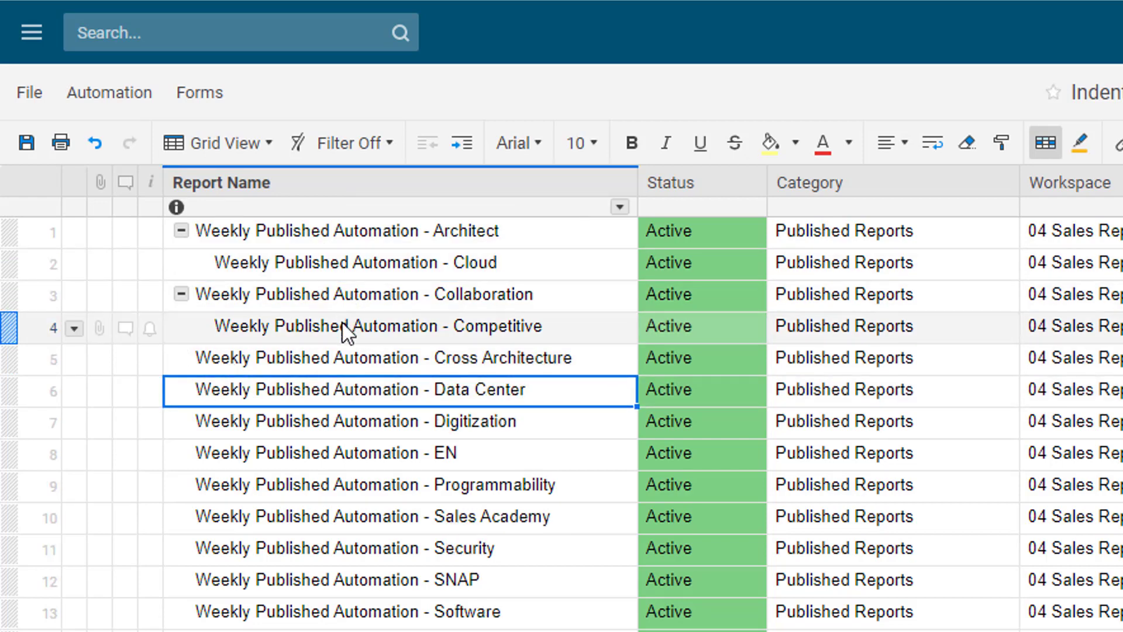
{"action": "left_click", "coordinate": [348, 328]}
{"action": "left_click", "coordinate": [426, 143]}
{"action": "left_click", "coordinate": [351, 258]}
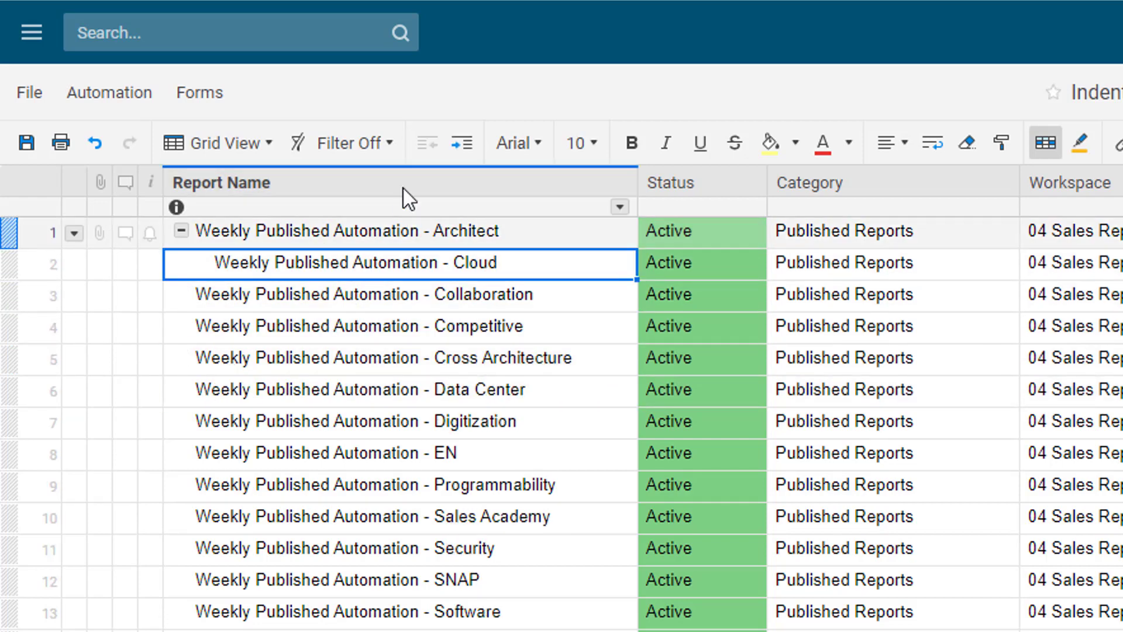
{"action": "left_click", "coordinate": [423, 144]}
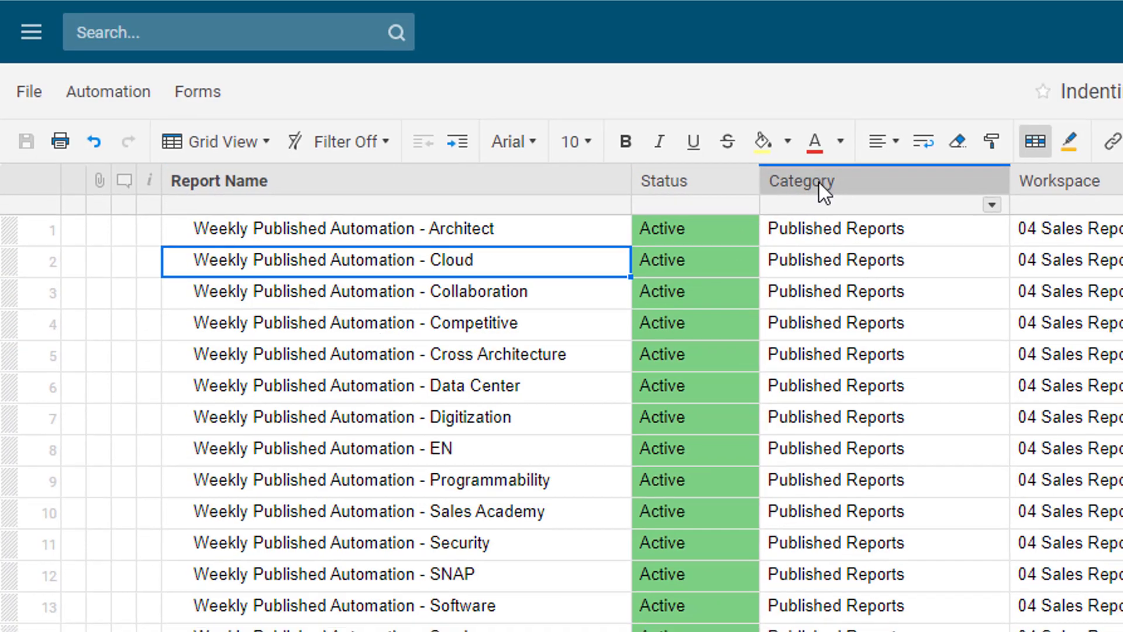
Step: Examine how reports are grouped in the Category column, selecting the Publishing Team Reports cells in rows 63 to 75
{"action": "left_click", "coordinate": [827, 184]}
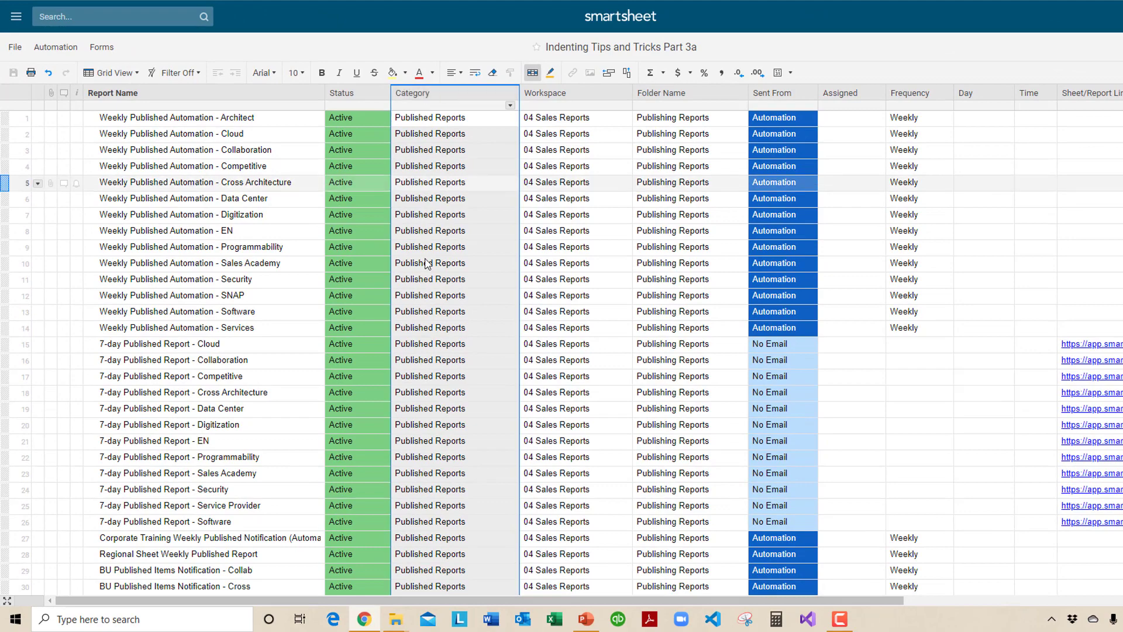
{"action": "scroll", "coordinate": [428, 281], "scroll_direction": "down", "scroll_amount": 6}
{"action": "scroll", "coordinate": [428, 281], "scroll_direction": "down", "scroll_amount": 6}
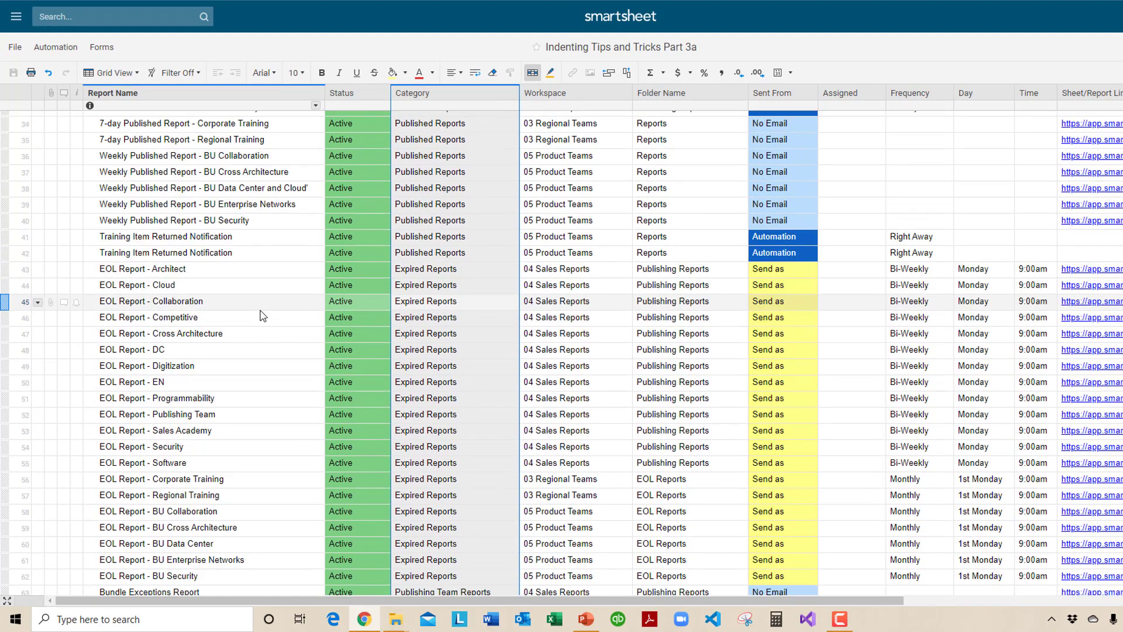
{"action": "scroll", "coordinate": [413, 313], "scroll_direction": "down", "scroll_amount": 7}
{"action": "left_click", "coordinate": [424, 284]}
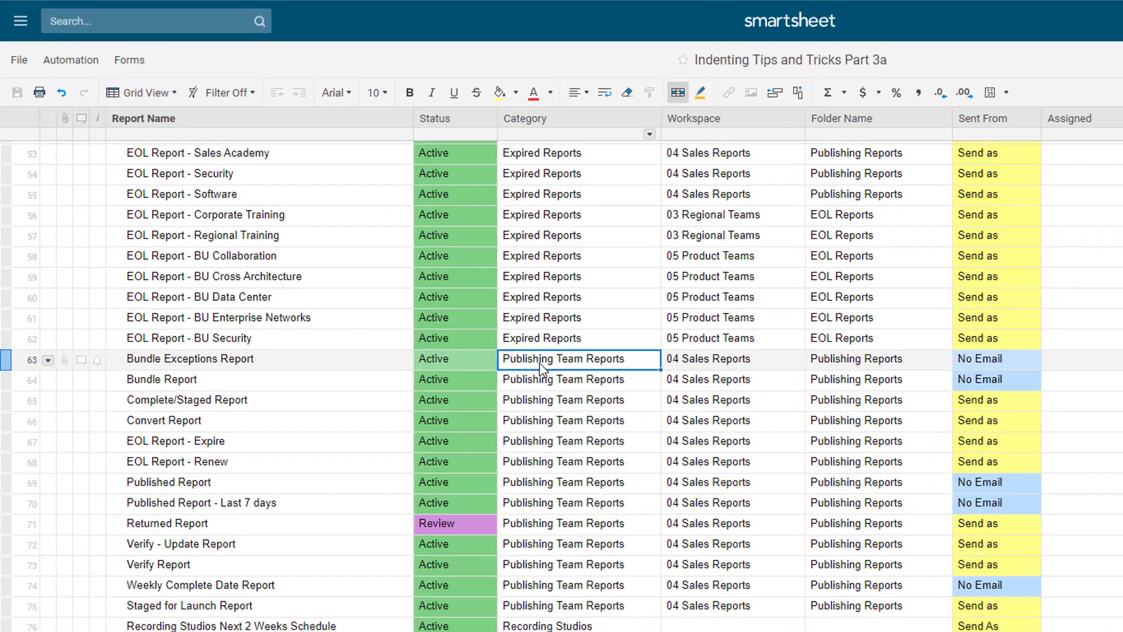
{"action": "left_click", "coordinate": [538, 380]}
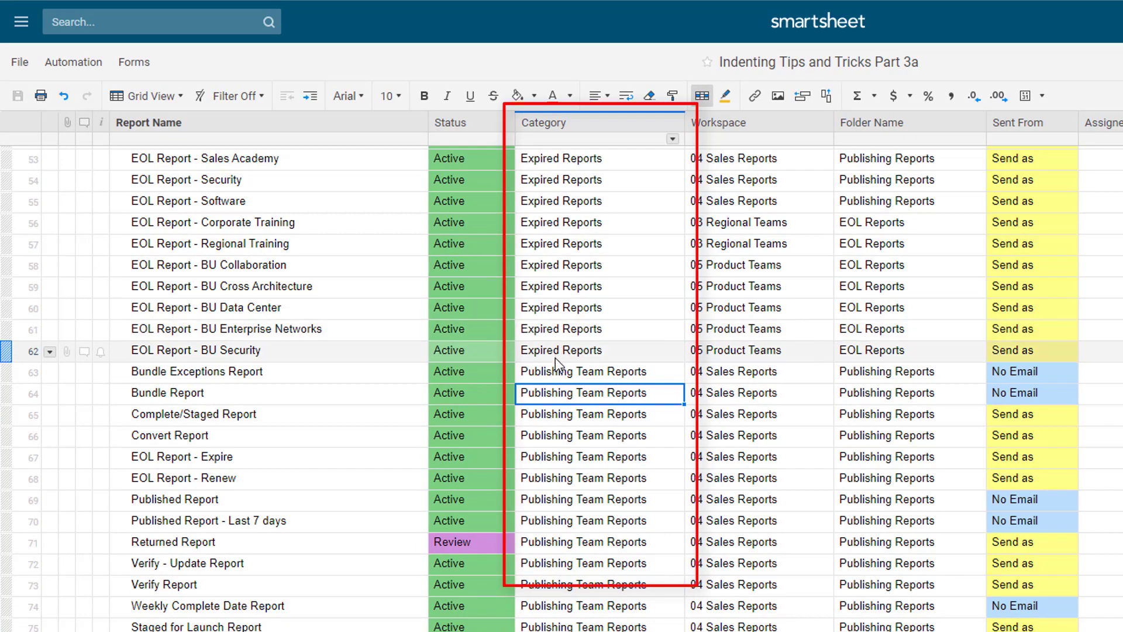
{"action": "left_click_drag", "start_coordinate": [557, 370], "coordinate": [578, 625]}
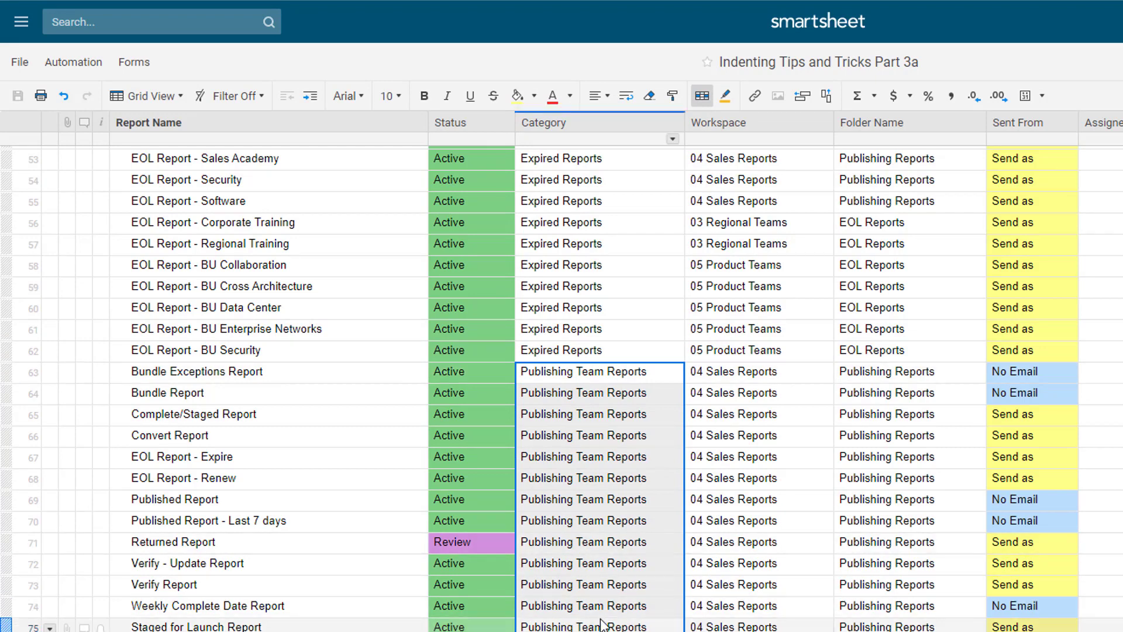
{"action": "scroll", "coordinate": [600, 629], "scroll_direction": "down", "scroll_amount": 1}
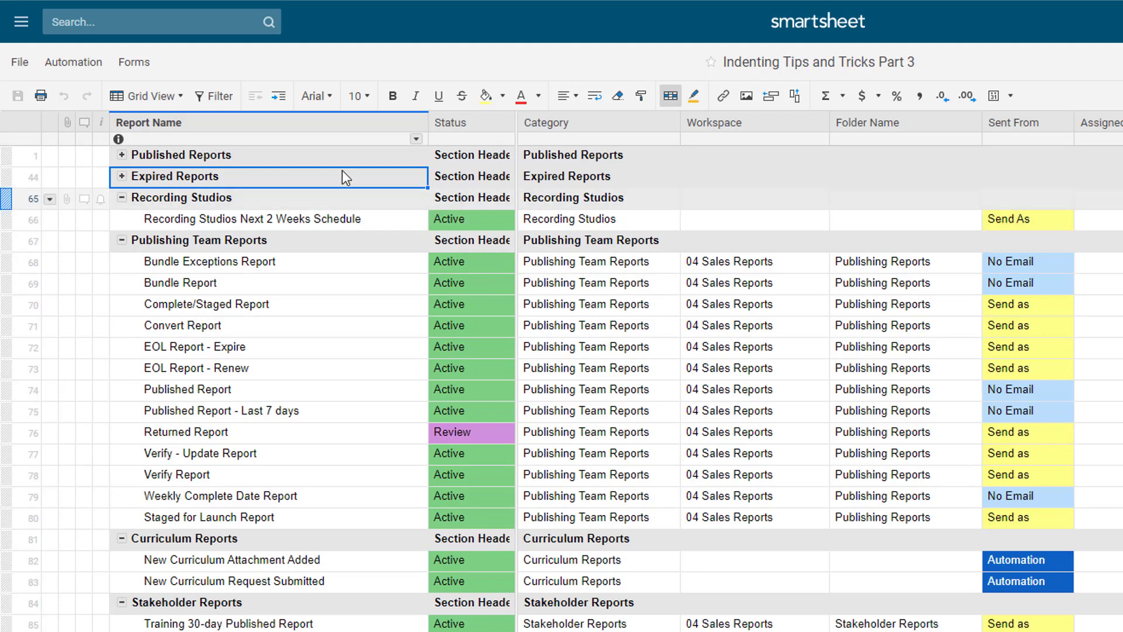
Step: Collapse all sections of the Indenting Tips and Tricks Part 3 sheet at once from the Report Name column
{"action": "left_click", "coordinate": [415, 139]}
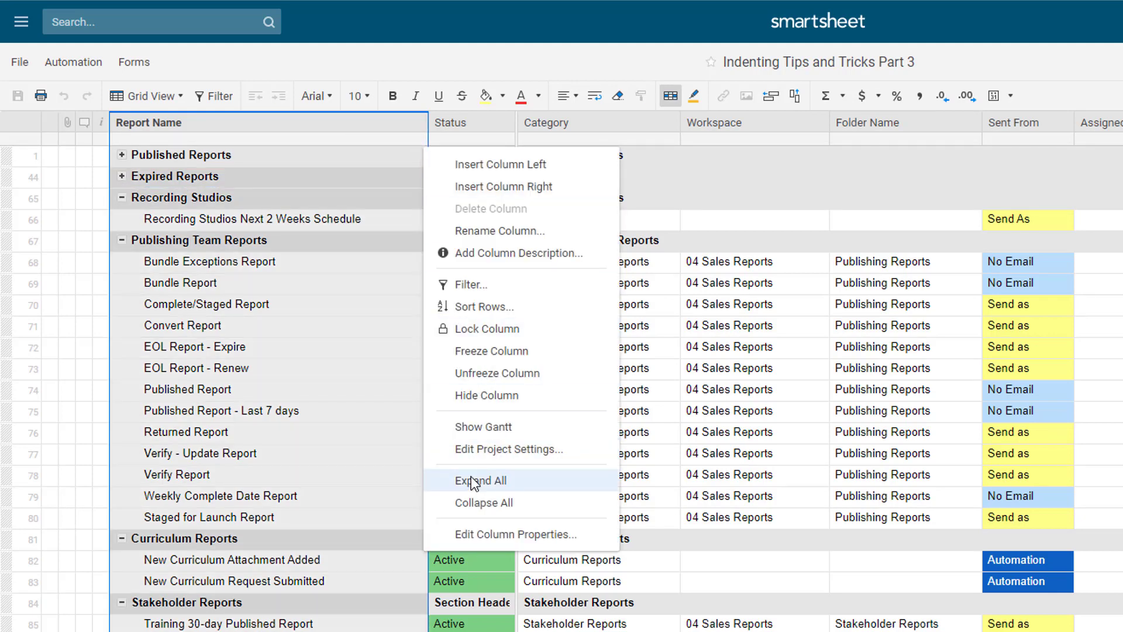
{"action": "left_click", "coordinate": [475, 503]}
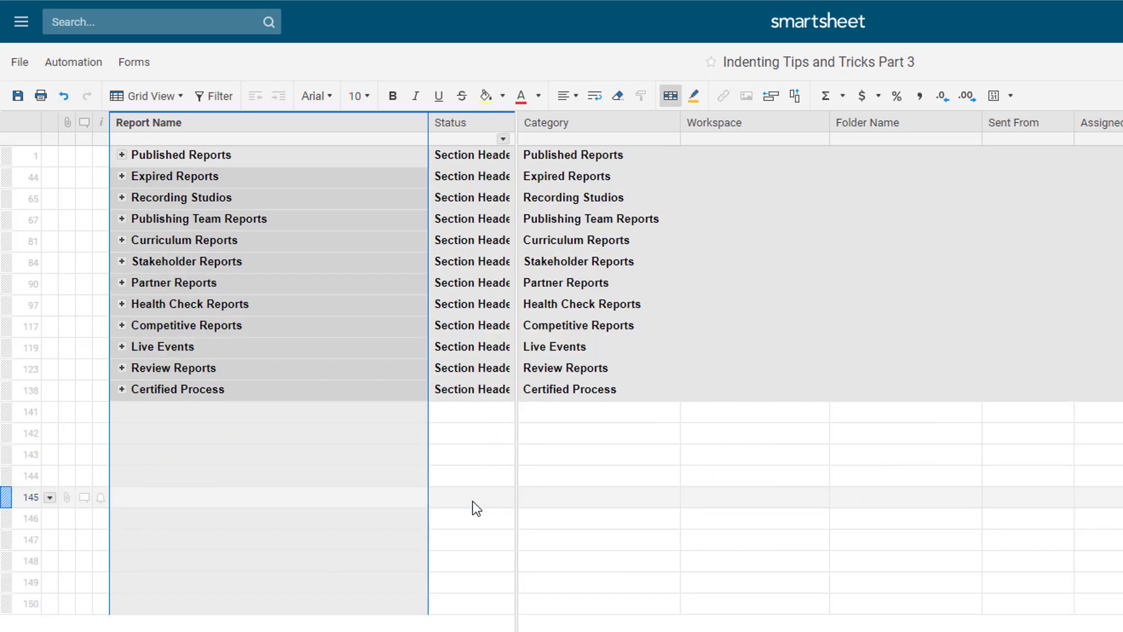
{"action": "left_click", "coordinate": [262, 416]}
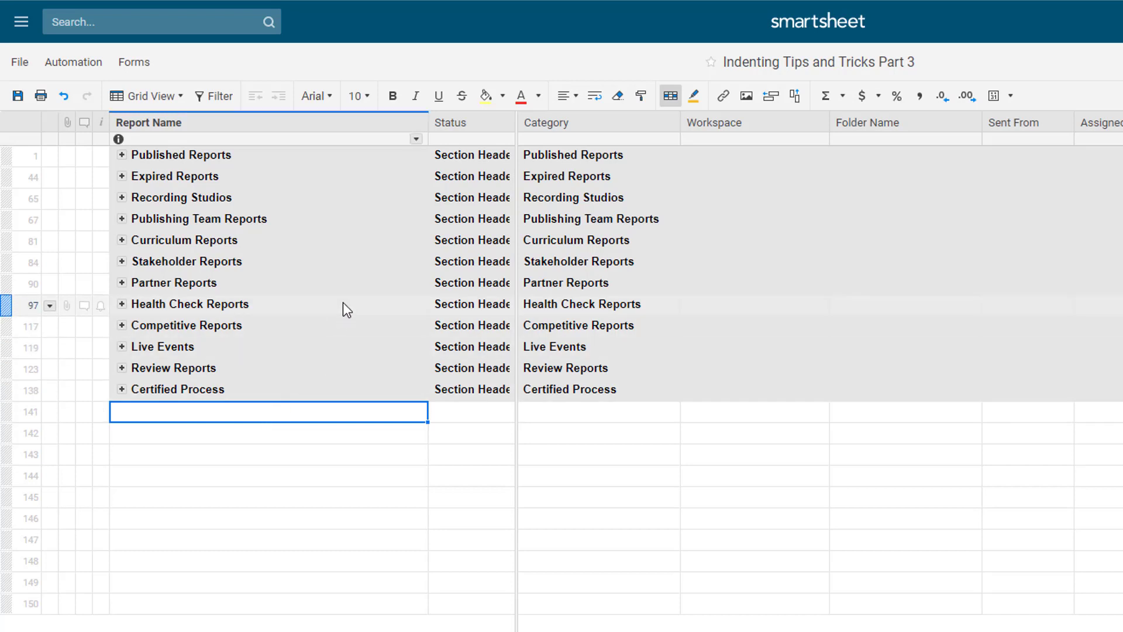
Step: Expand all sections of the sheet at once, and collapse only the Published Reports and Expired Reports sections
{"action": "left_click", "coordinate": [416, 140]}
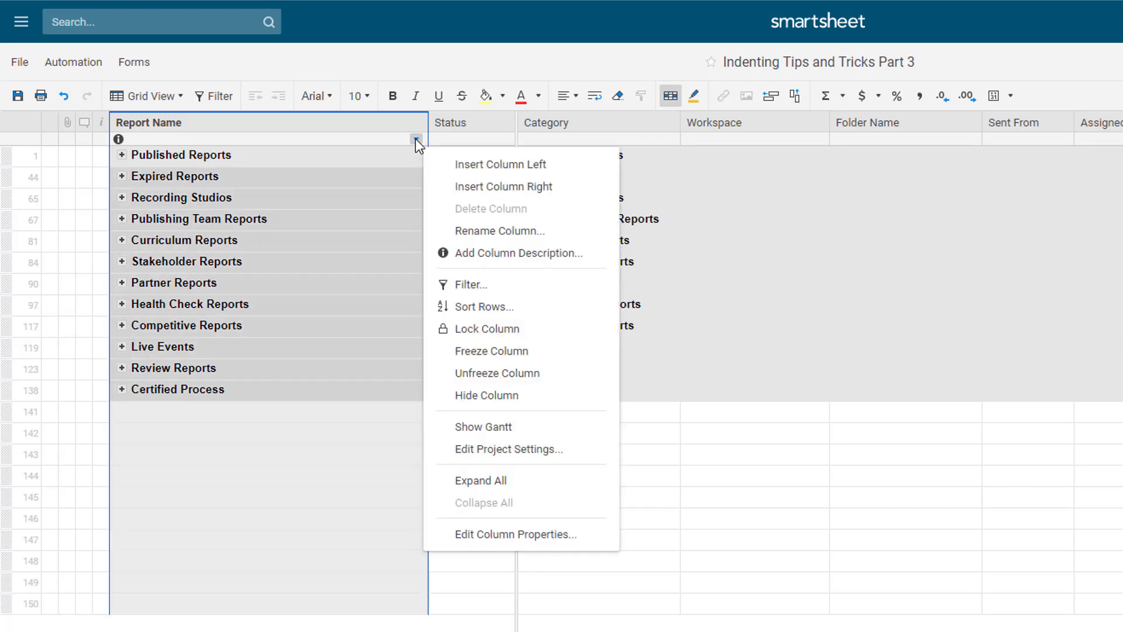
{"action": "left_click", "coordinate": [465, 482]}
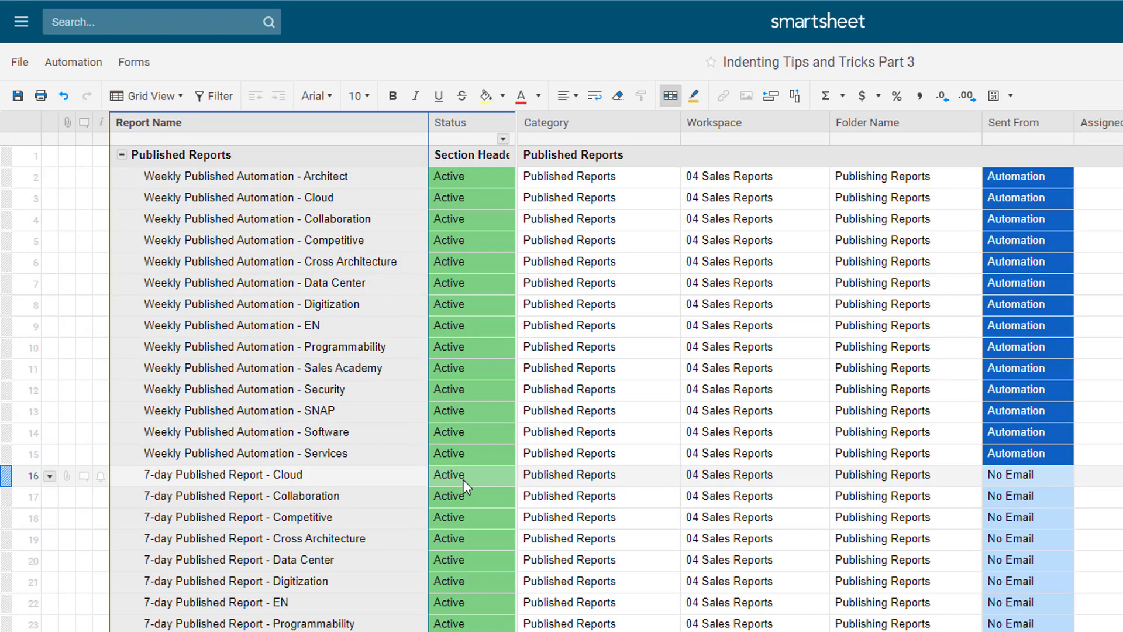
{"action": "left_click", "coordinate": [122, 156]}
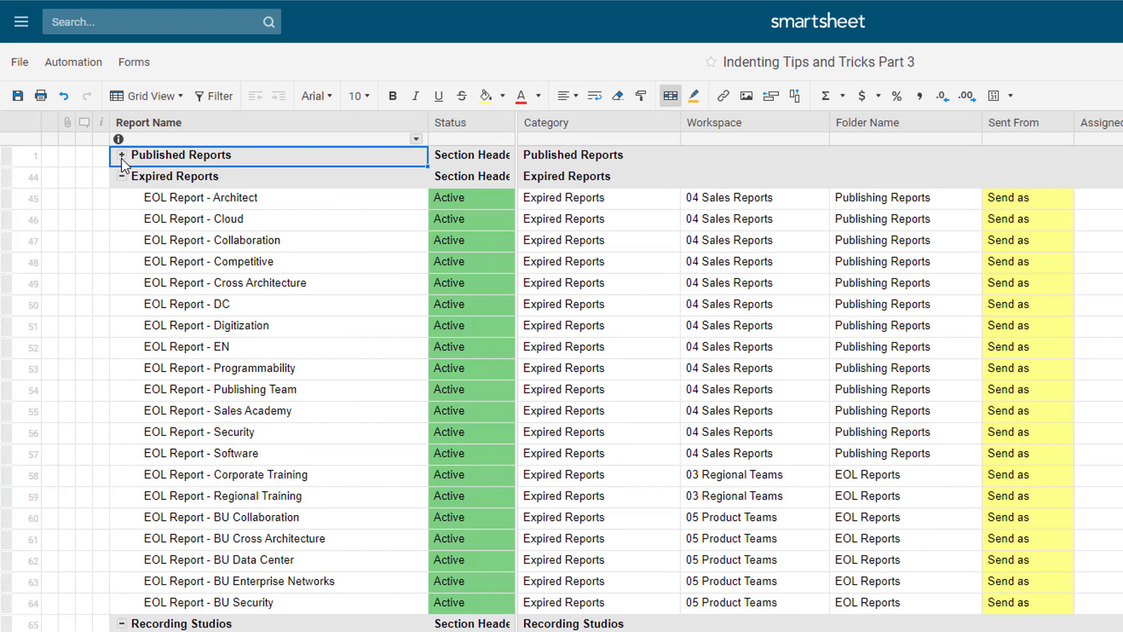
{"action": "left_click", "coordinate": [121, 176]}
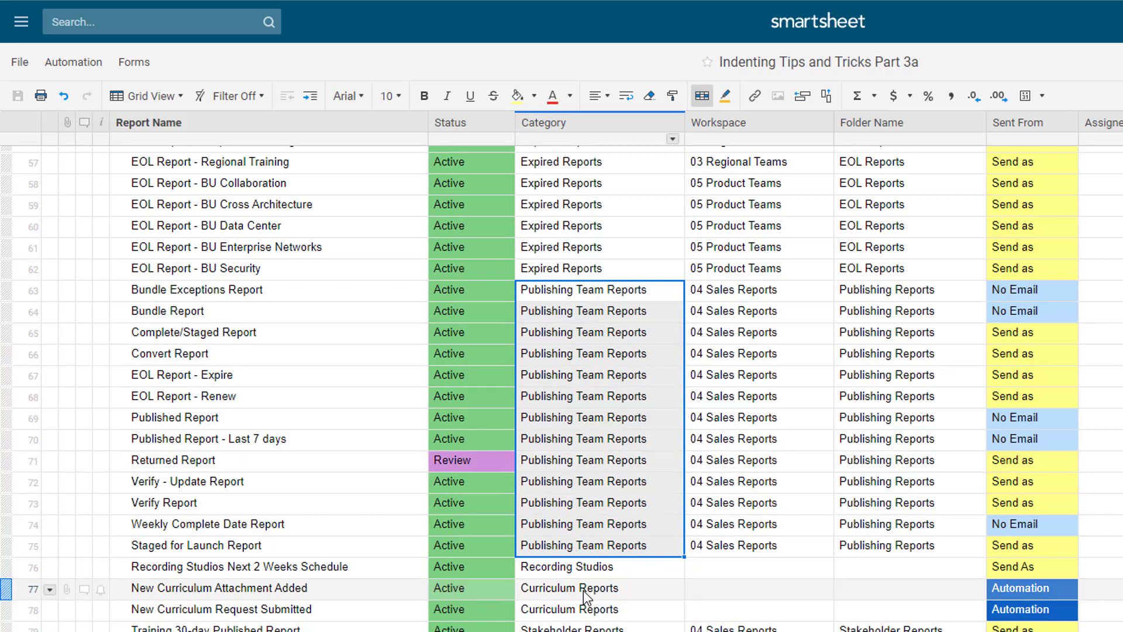
Step: In the Part 3a sheet, move the Recording Studios Next 2 Weeks Schedule row above the Bundle Exceptions Report row
{"action": "scroll", "coordinate": [584, 591], "scroll_direction": "down", "scroll_amount": 1}
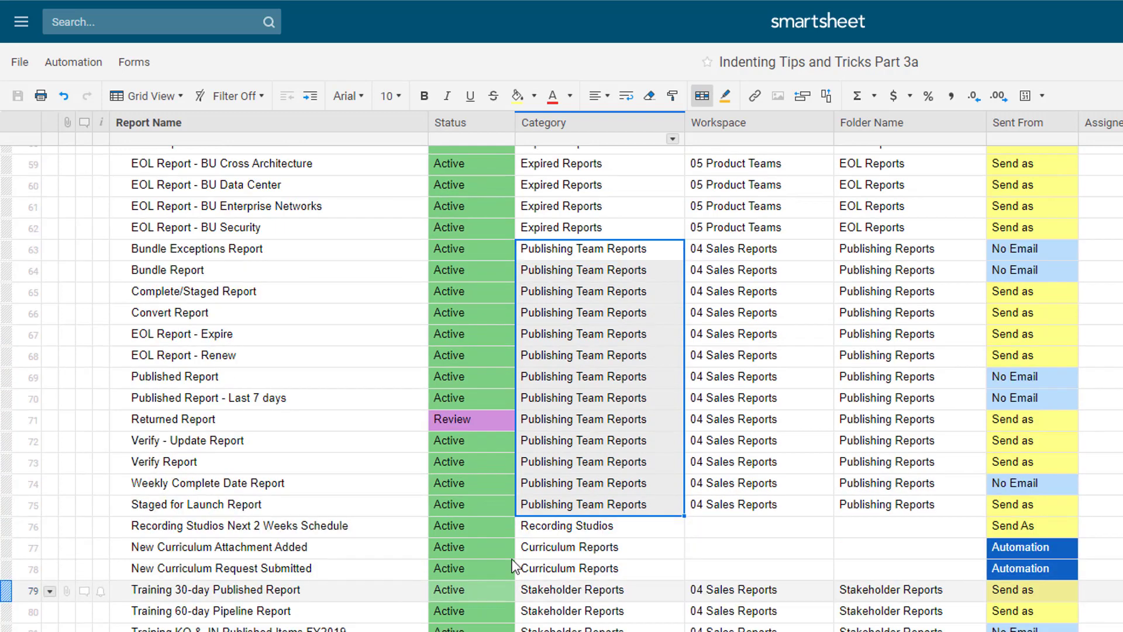
{"action": "left_click", "coordinate": [7, 526]}
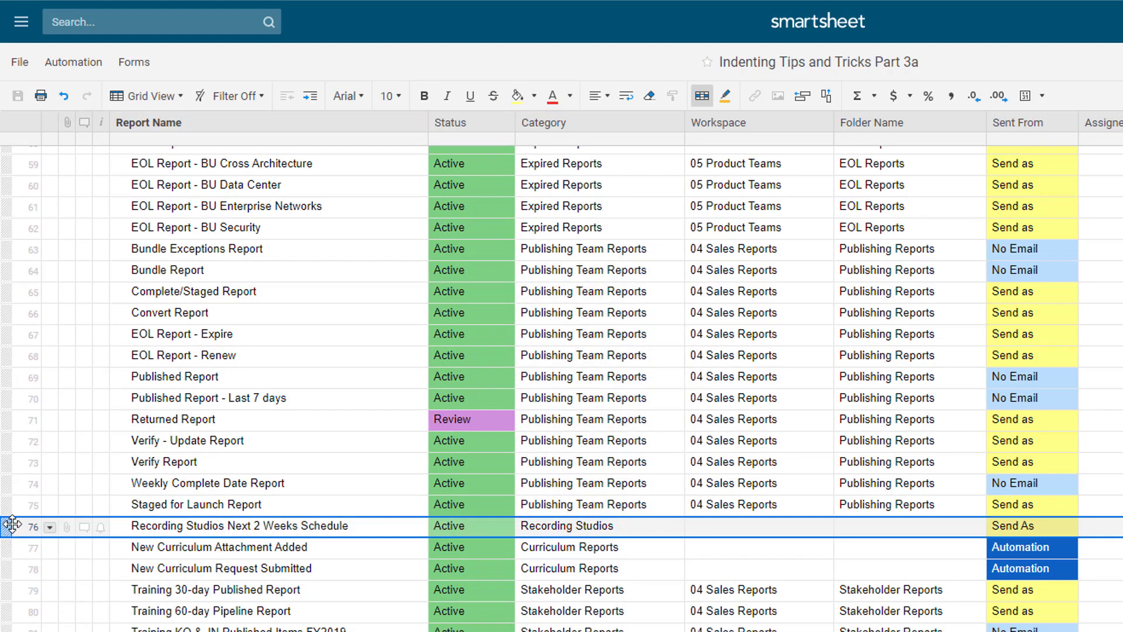
{"action": "left_click_drag", "start_coordinate": [7, 526], "coordinate": [71, 258]}
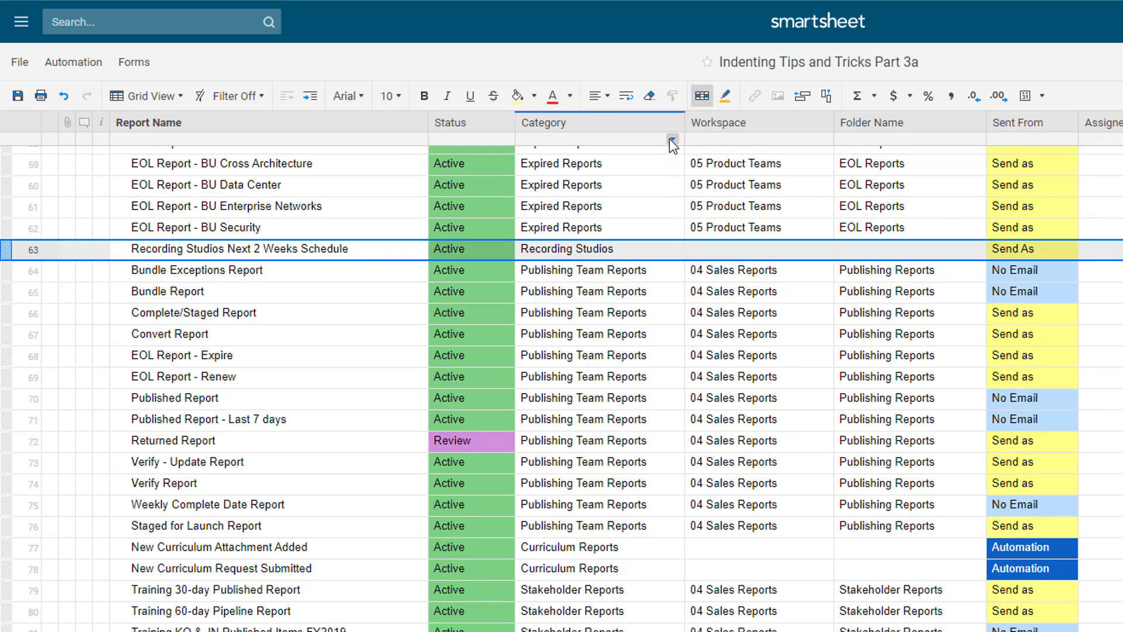
{"action": "left_click", "coordinate": [671, 140]}
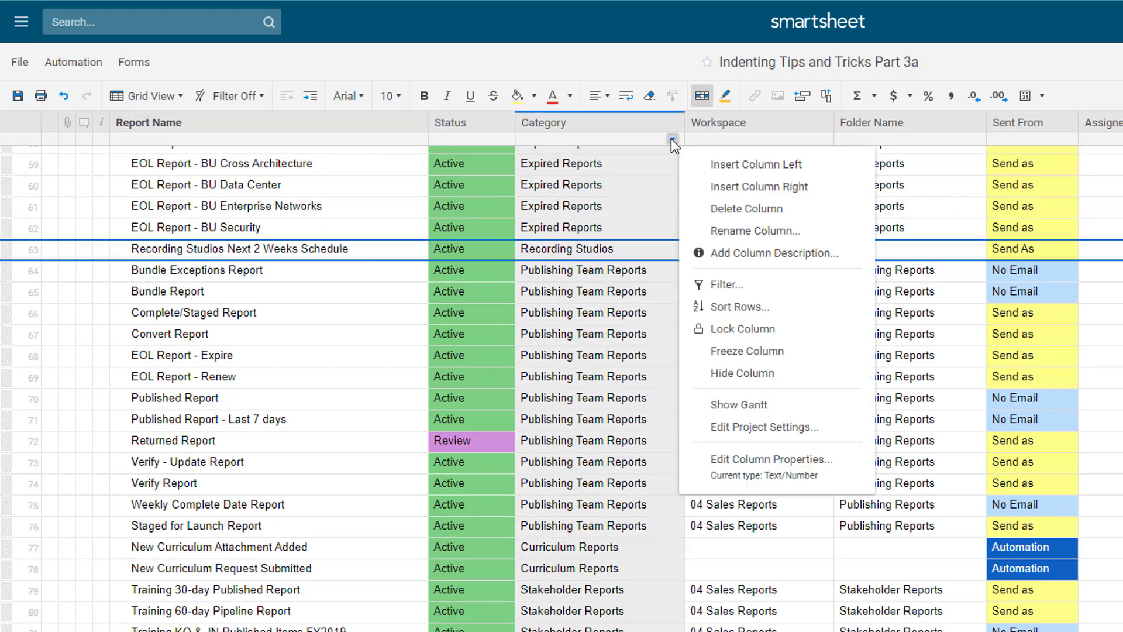
{"action": "left_click", "coordinate": [721, 306]}
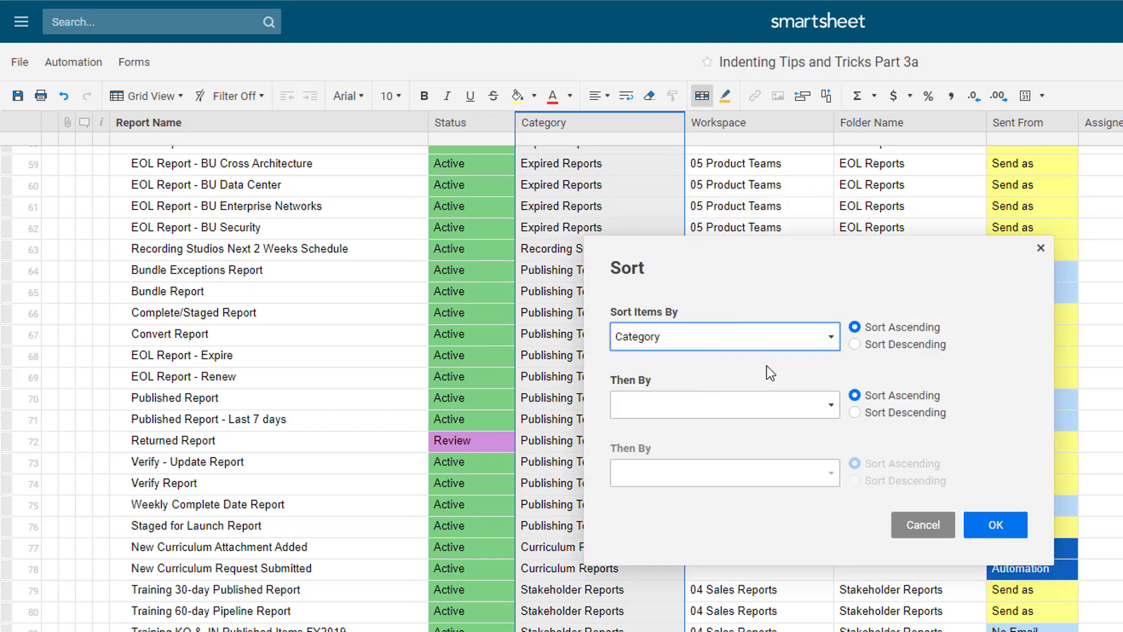
{"action": "key", "text": "Return"}
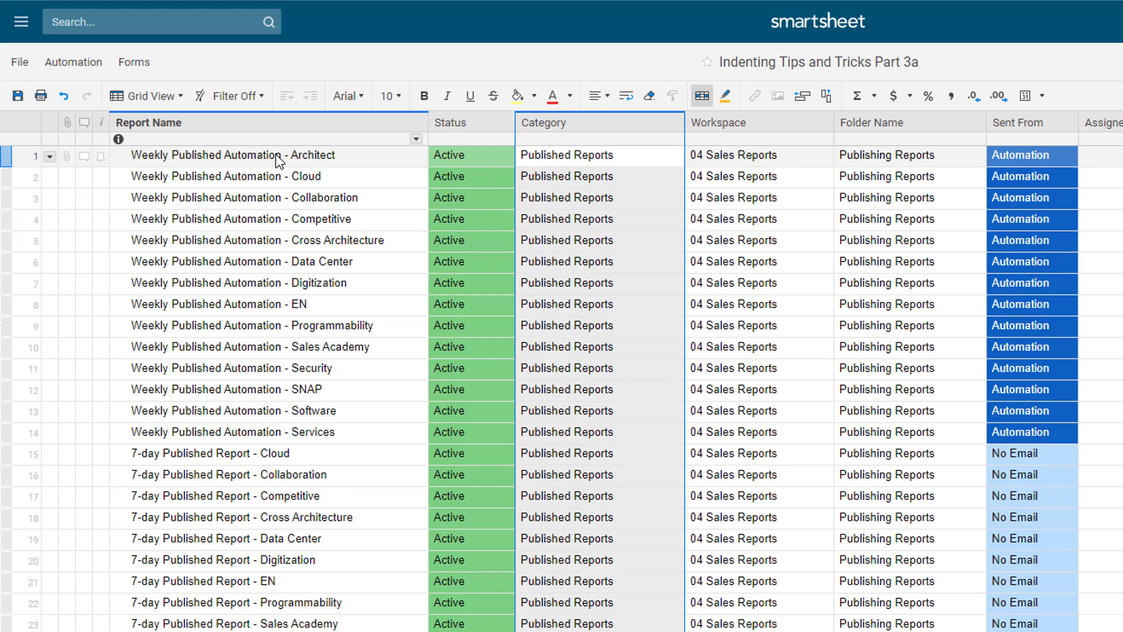
Step: Insert a blank row above the first Weekly Published Automation row and enter Published Reports as its report name
{"action": "right_click", "coordinate": [16, 157]}
{"action": "left_click", "coordinate": [120, 186]}
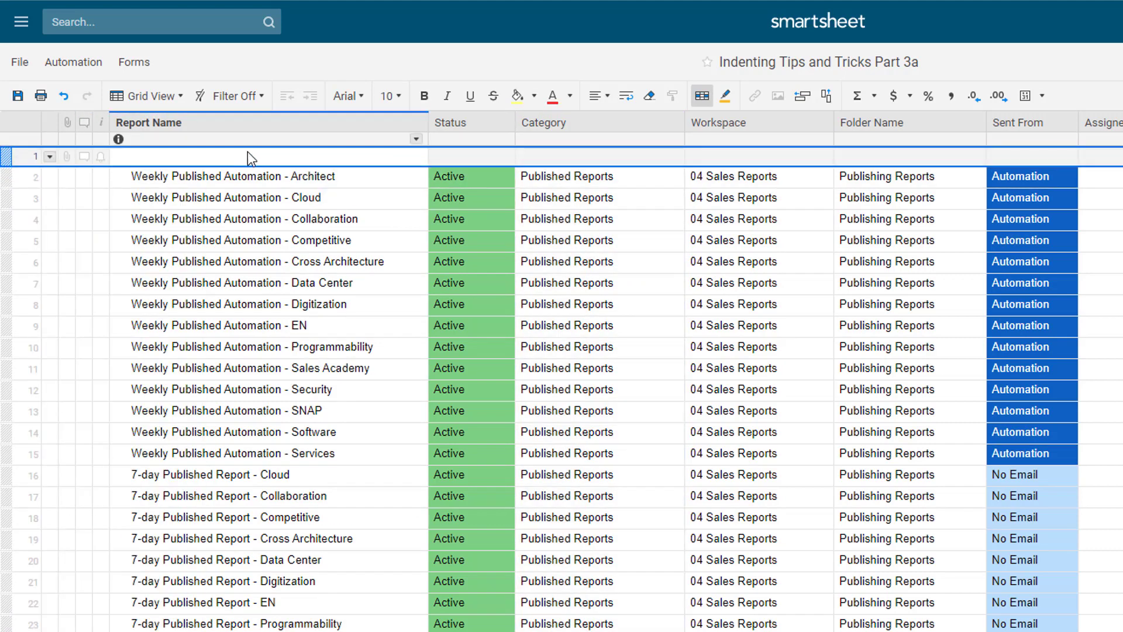
{"action": "left_click", "coordinate": [247, 151]}
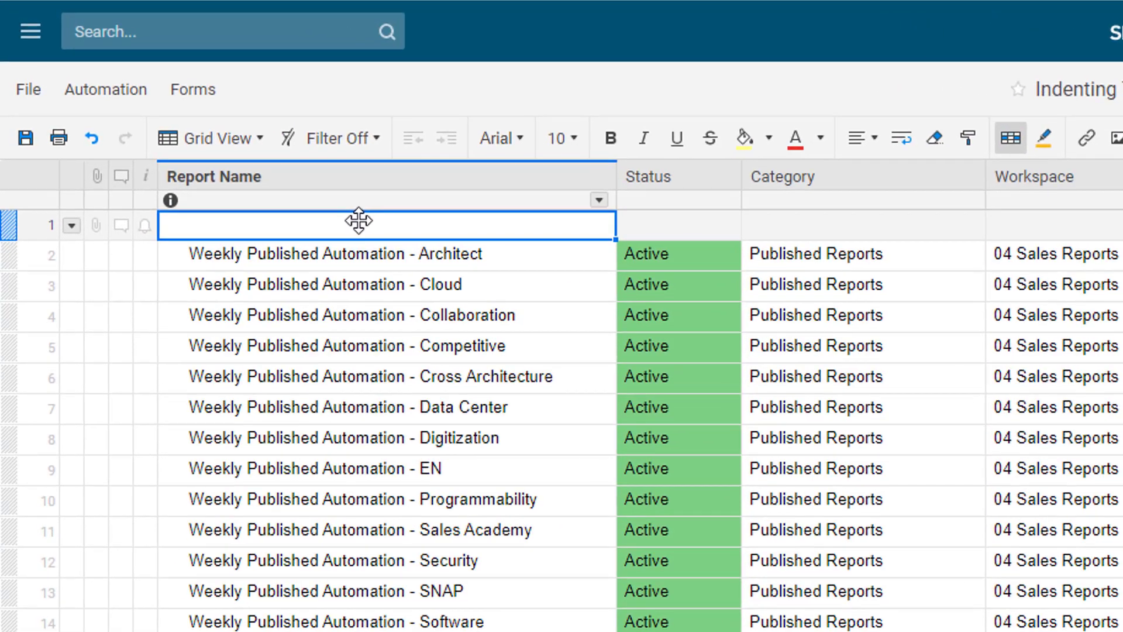
{"action": "type", "text": "Publi"}
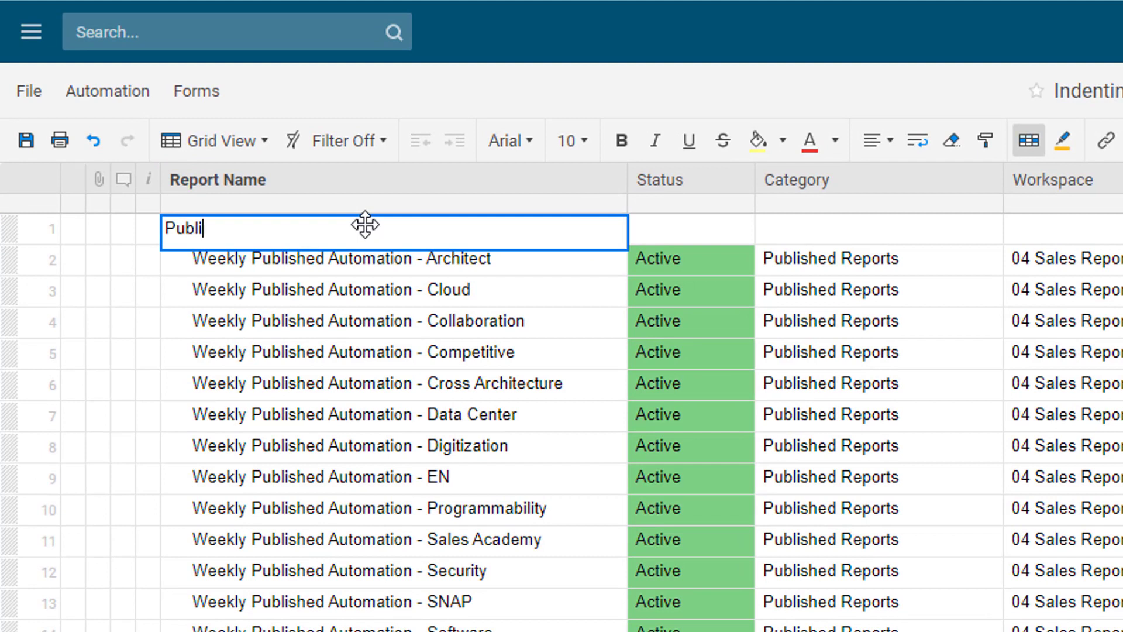
{"action": "type", "text": "shed Reports"}
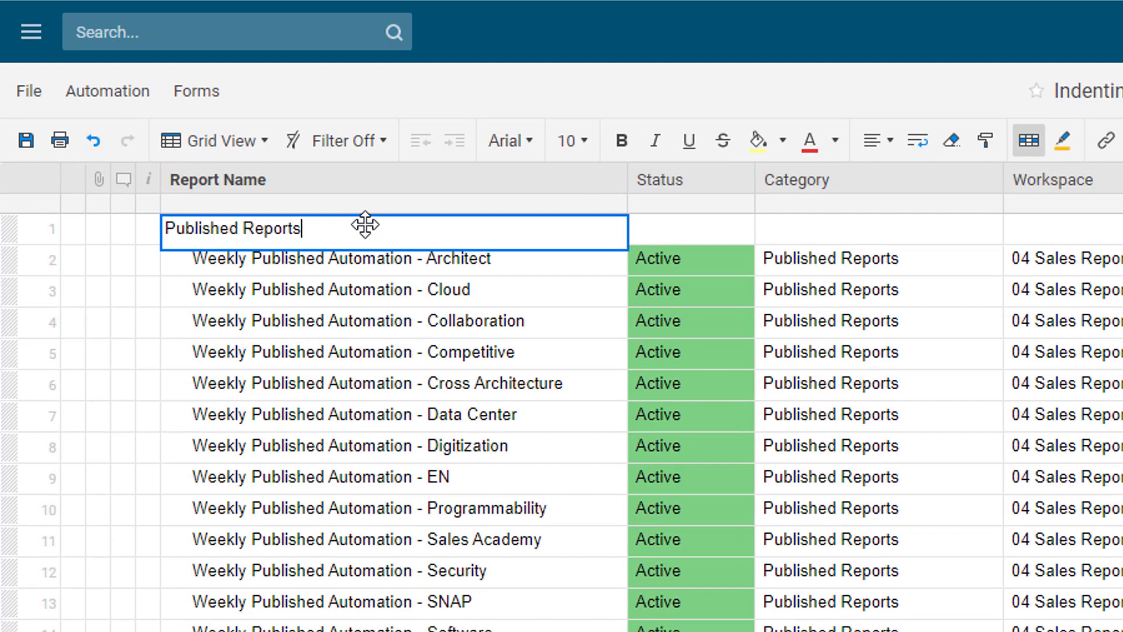
{"action": "key", "text": "Return"}
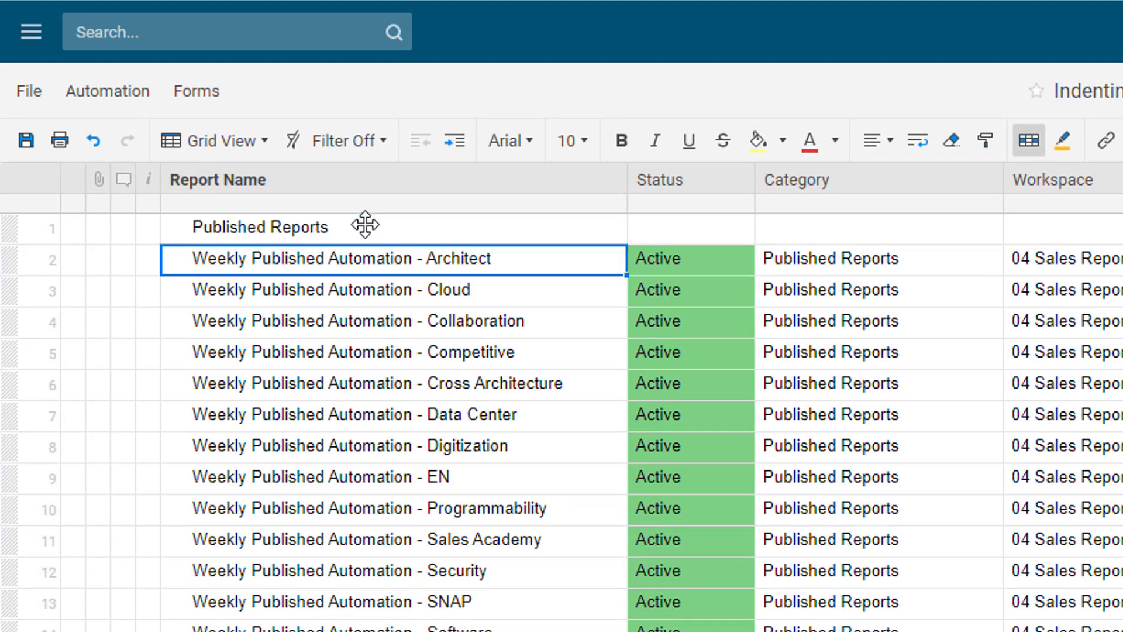
{"action": "left_click", "coordinate": [366, 227]}
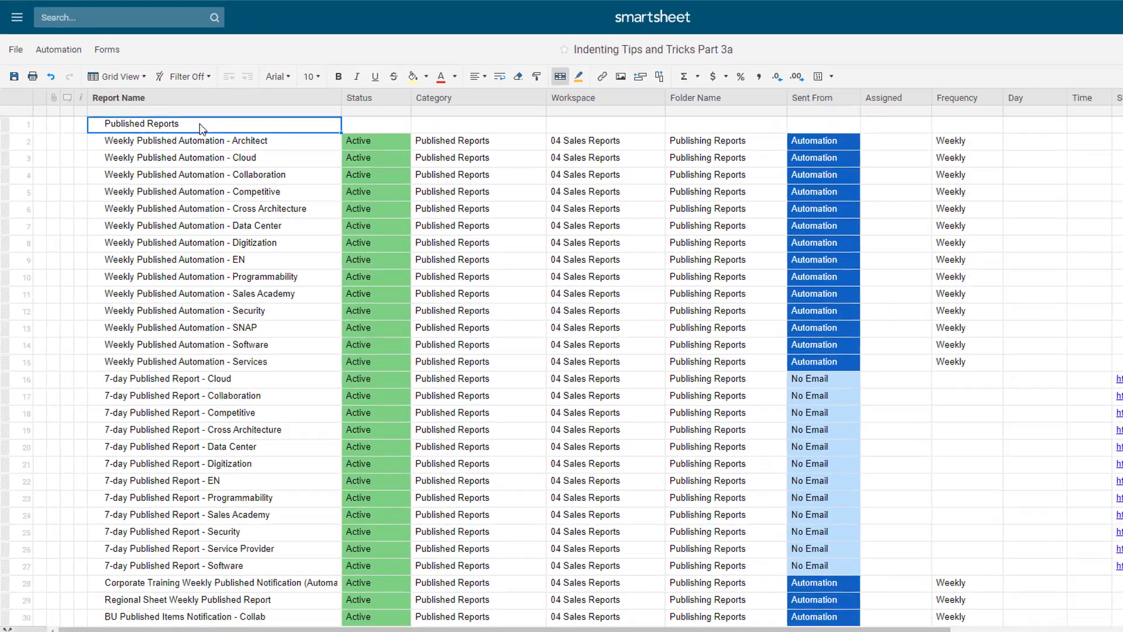
Step: Insert a blank row above EOL Report - Architect and enter Expired Reports as its report name
{"action": "scroll", "coordinate": [367, 227], "scroll_direction": "down", "scroll_amount": 1}
{"action": "scroll", "coordinate": [190, 122], "scroll_direction": "down", "scroll_amount": 10}
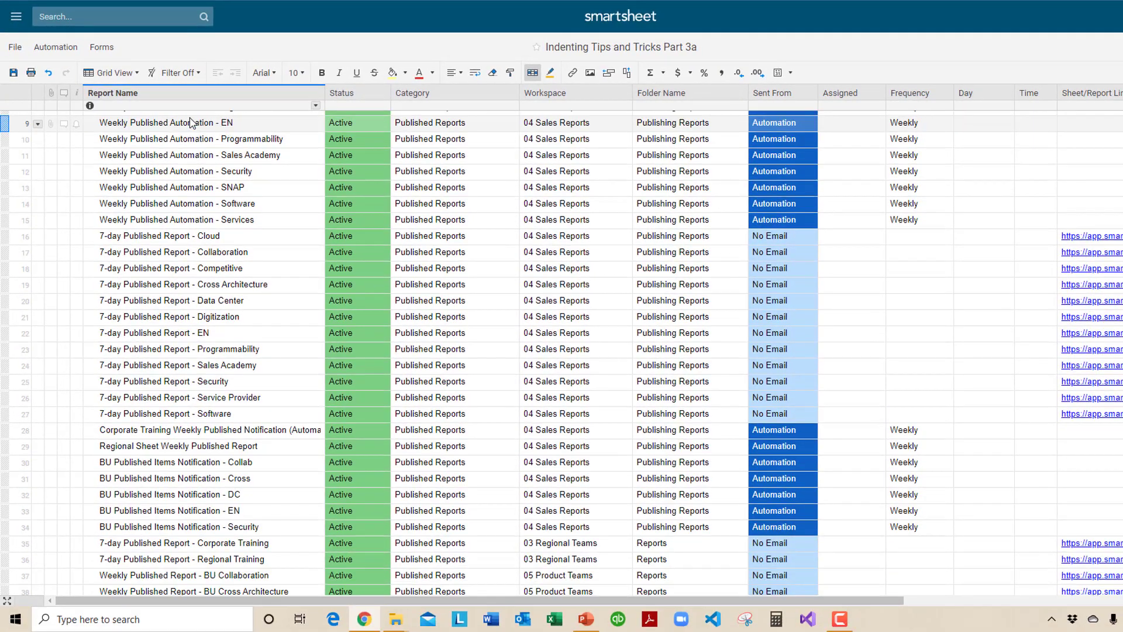
{"action": "scroll", "coordinate": [190, 122], "scroll_direction": "down", "scroll_amount": 1}
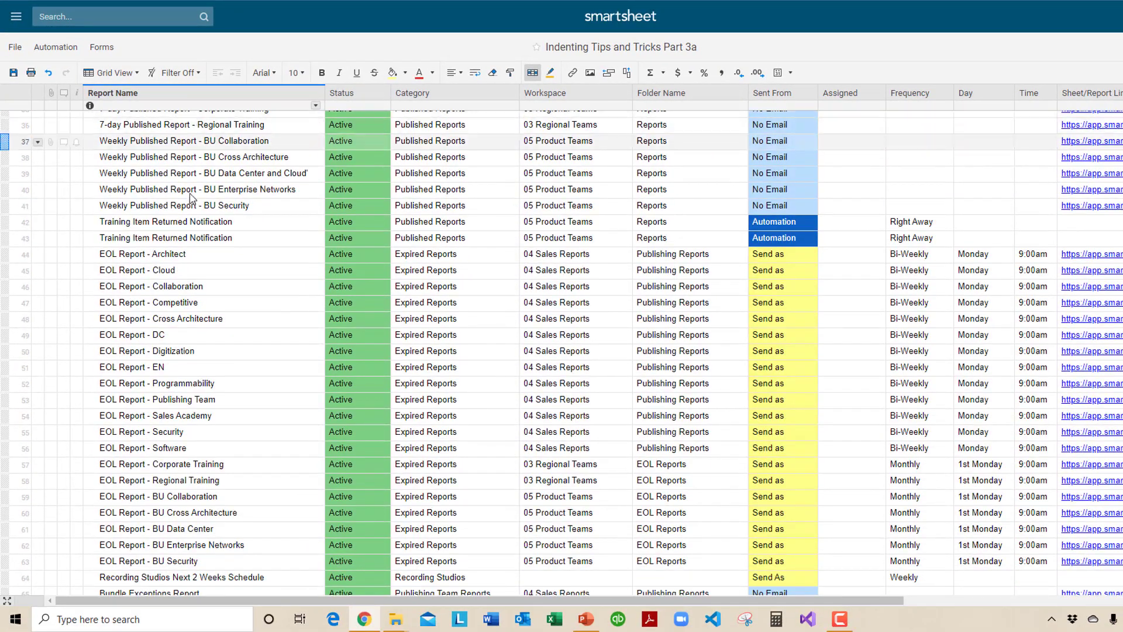
{"action": "left_click", "coordinate": [177, 257]}
{"action": "key", "text": "Insert"}
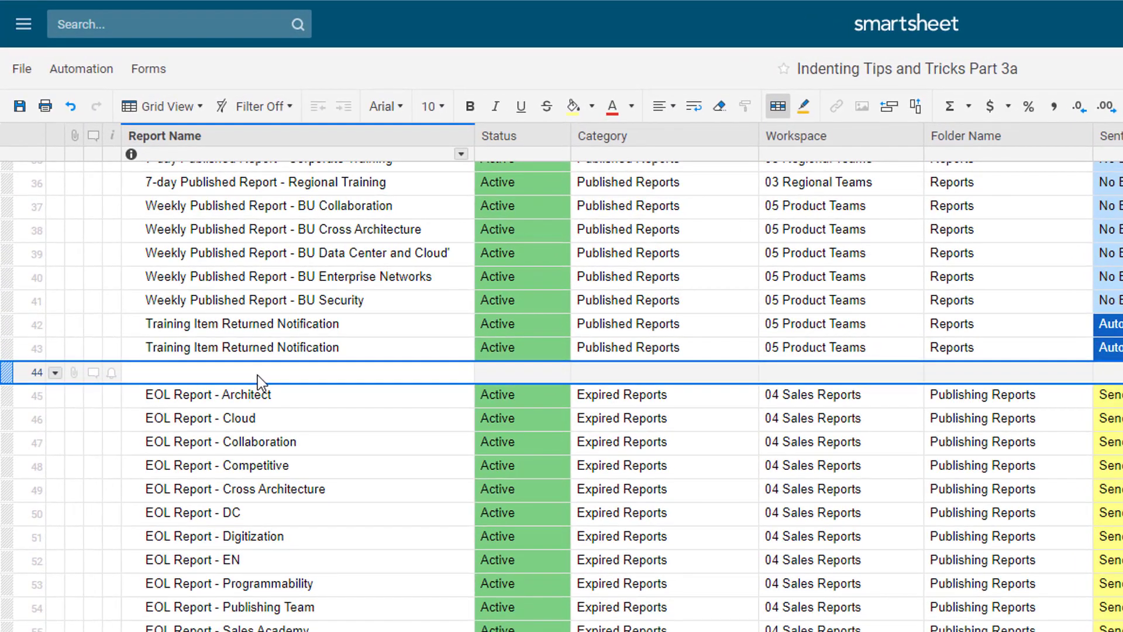
{"action": "left_click", "coordinate": [258, 374]}
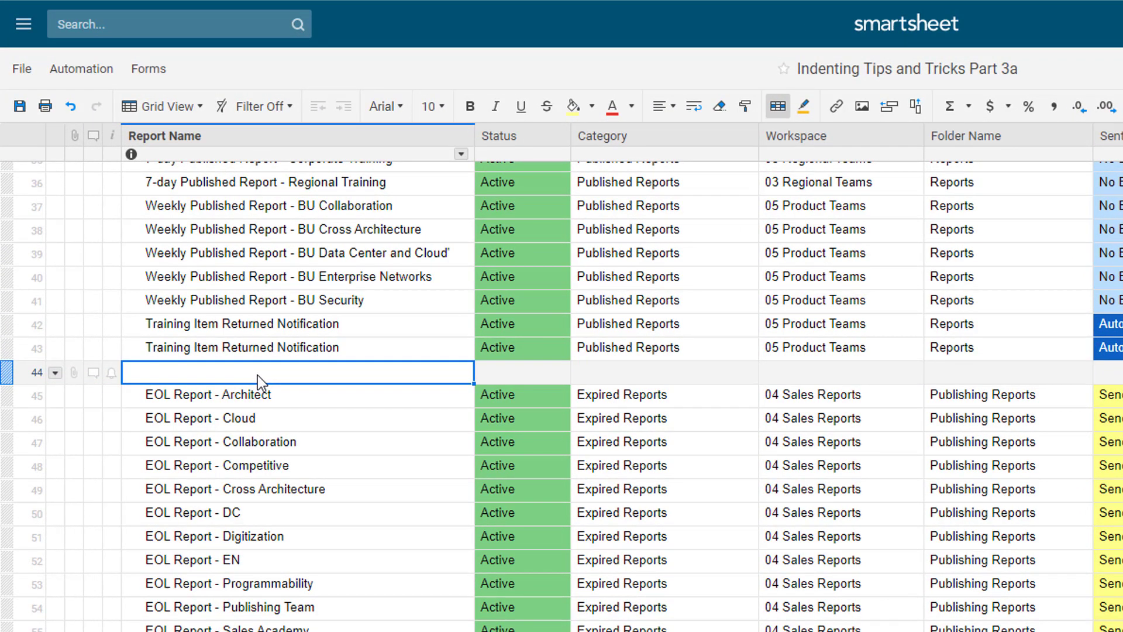
{"action": "type", "text": "Expired Reports"}
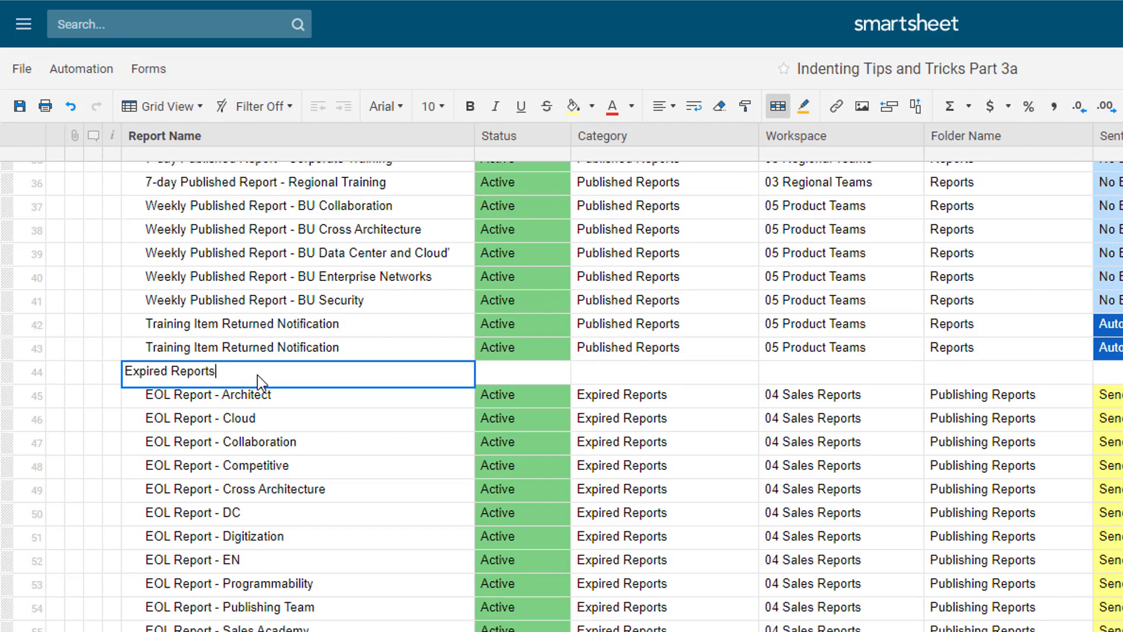
{"action": "key", "text": "Return"}
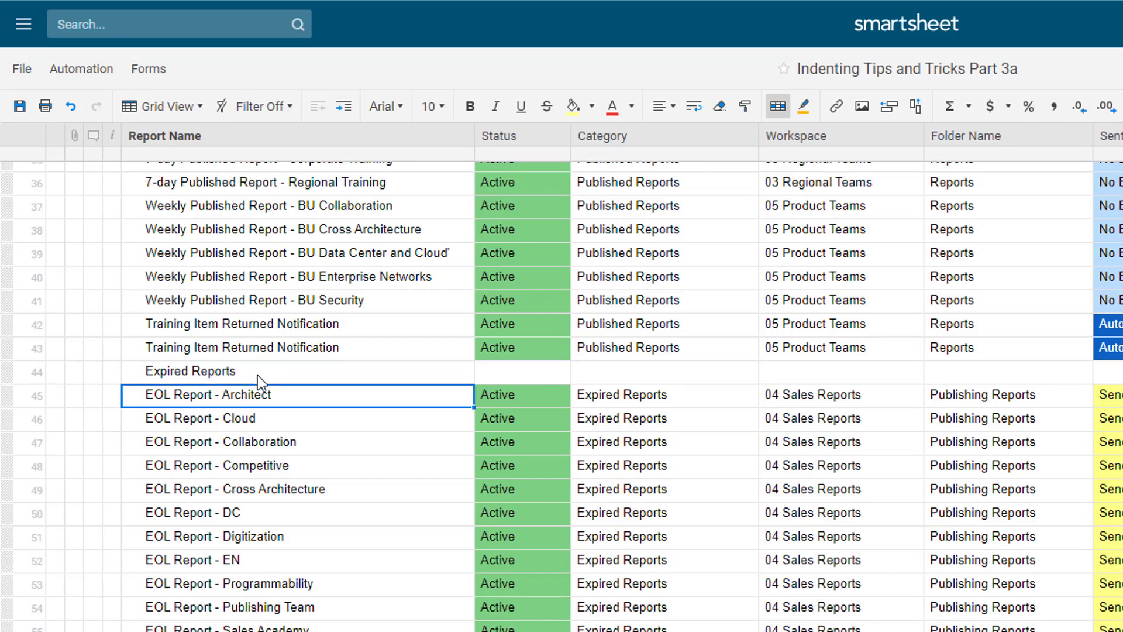
Step: Indent rows 2 to 43 so they become children of the Published Reports row
{"action": "scroll", "coordinate": [261, 376], "scroll_direction": "up", "scroll_amount": 10}
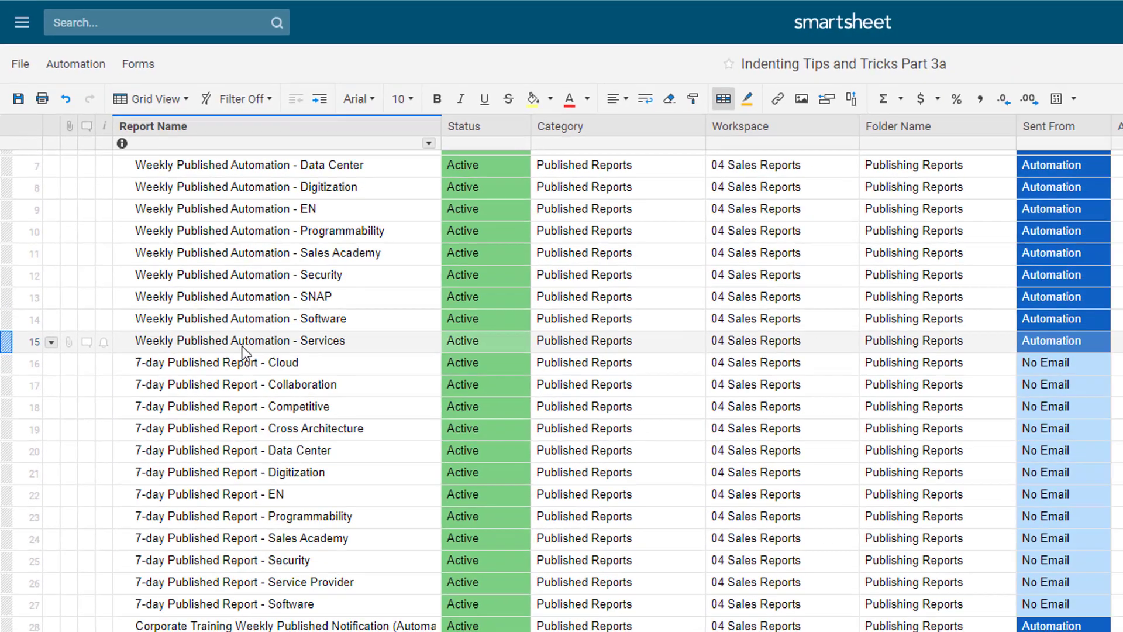
{"action": "left_click", "coordinate": [273, 181]}
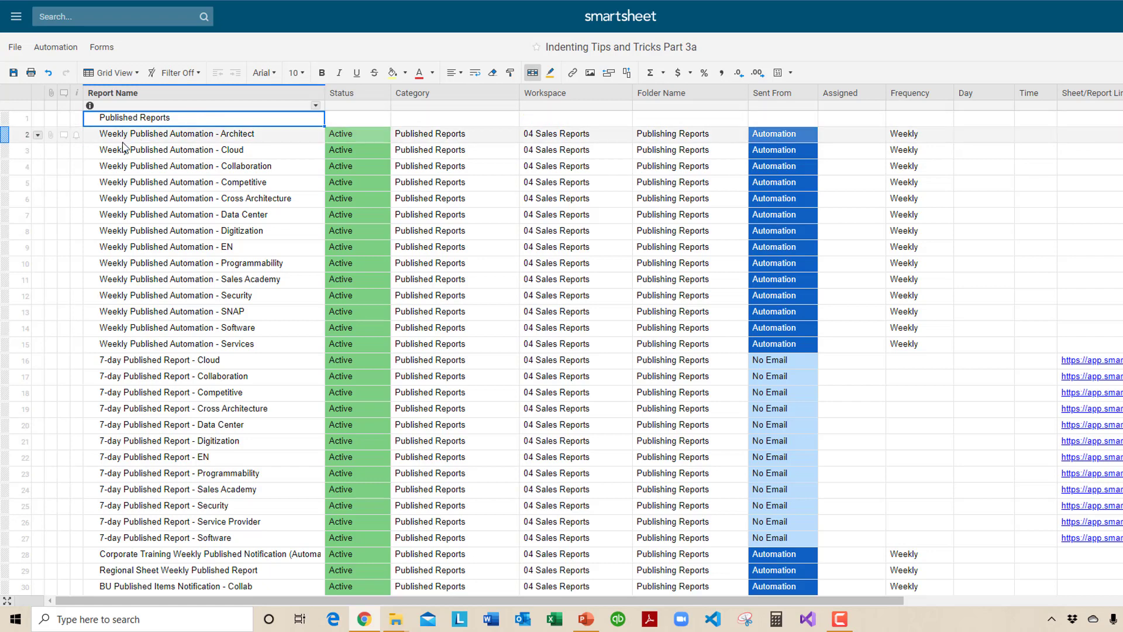
{"action": "left_click", "coordinate": [5, 134]}
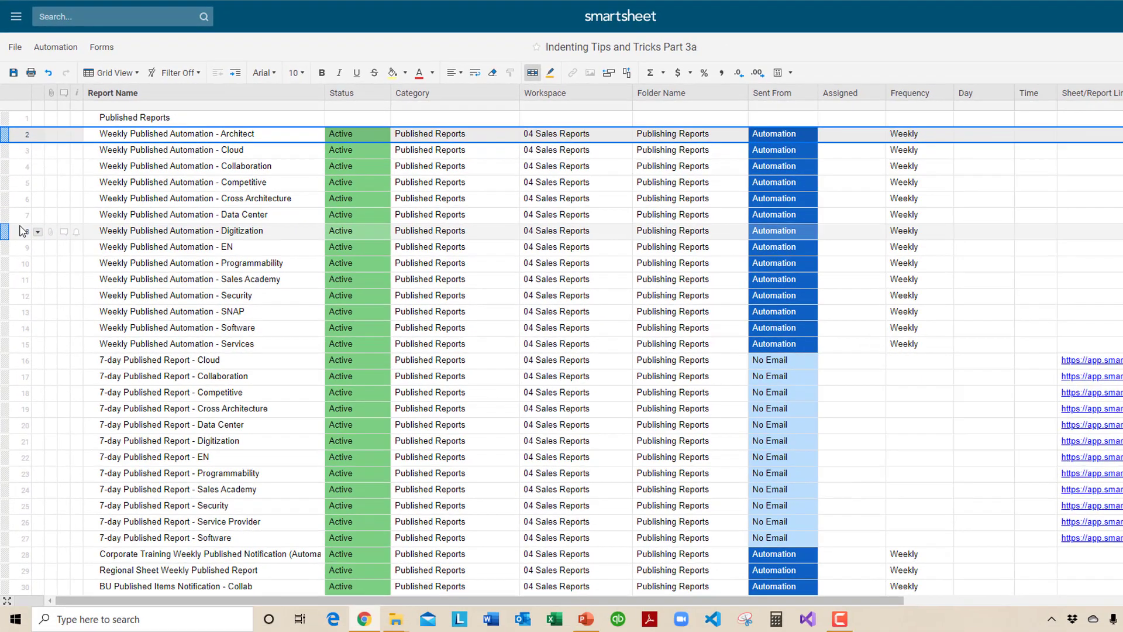
{"action": "scroll", "coordinate": [40, 437], "scroll_direction": "down", "scroll_amount": 4}
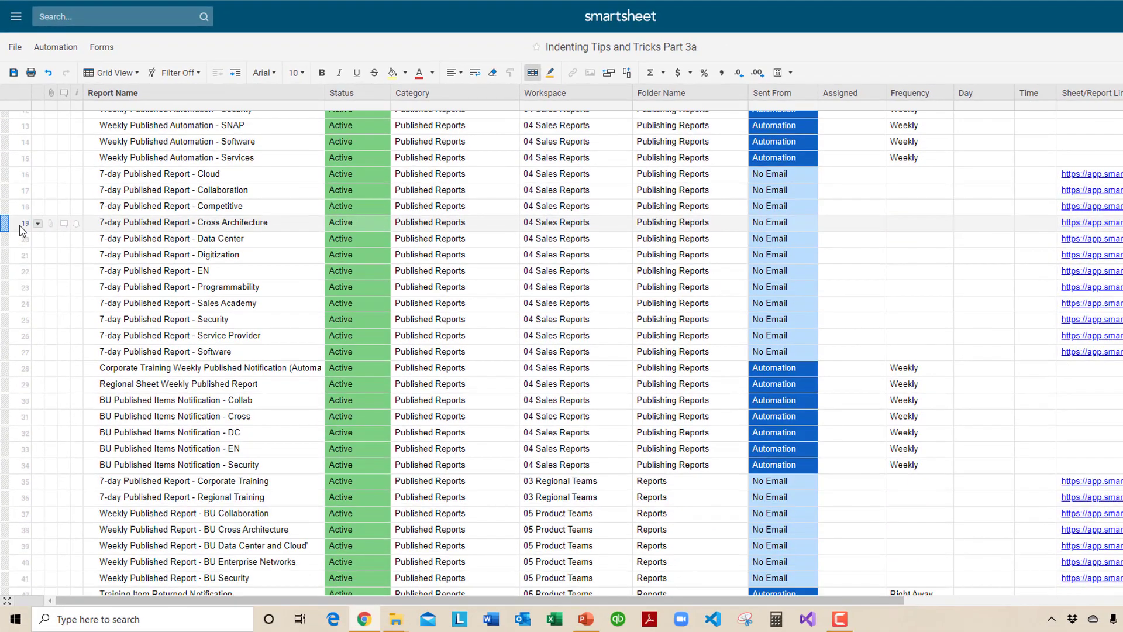
{"action": "scroll", "coordinate": [22, 229], "scroll_direction": "down", "scroll_amount": 6}
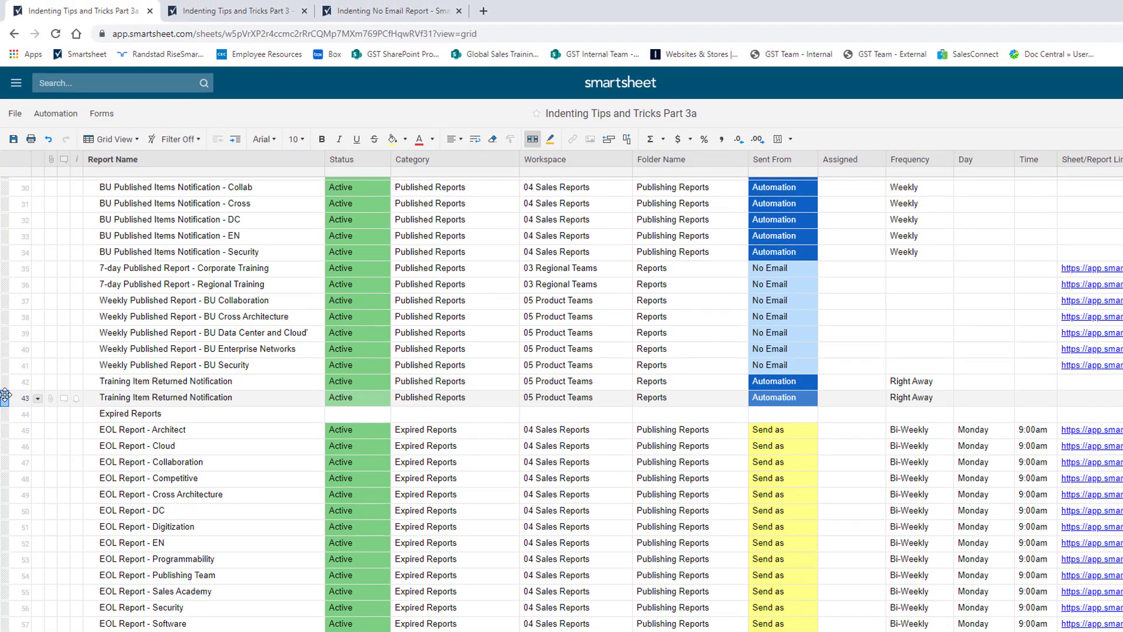
{"action": "left_click", "coordinate": [4, 395], "text": "shift"}
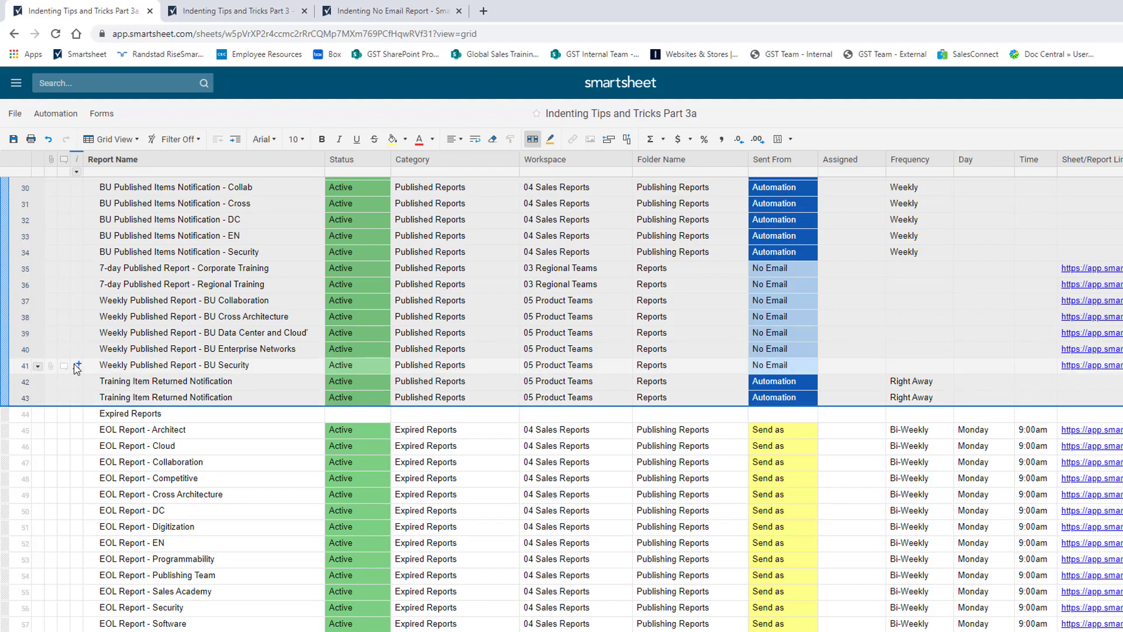
{"action": "scroll", "coordinate": [76, 368], "scroll_direction": "up", "scroll_amount": 10}
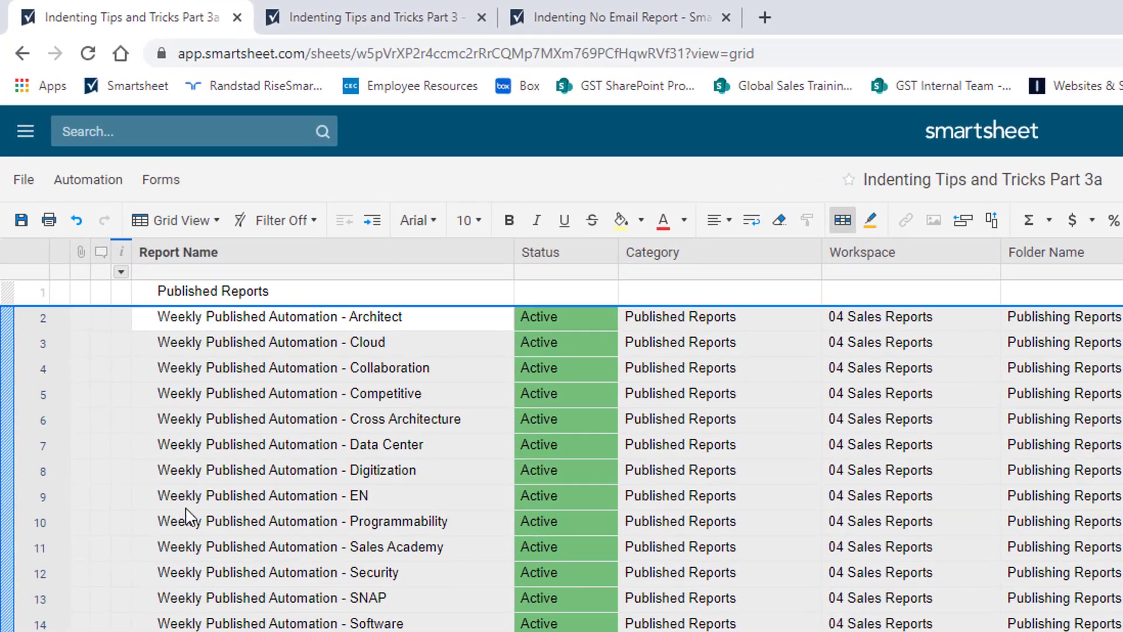
{"action": "left_click", "coordinate": [373, 222]}
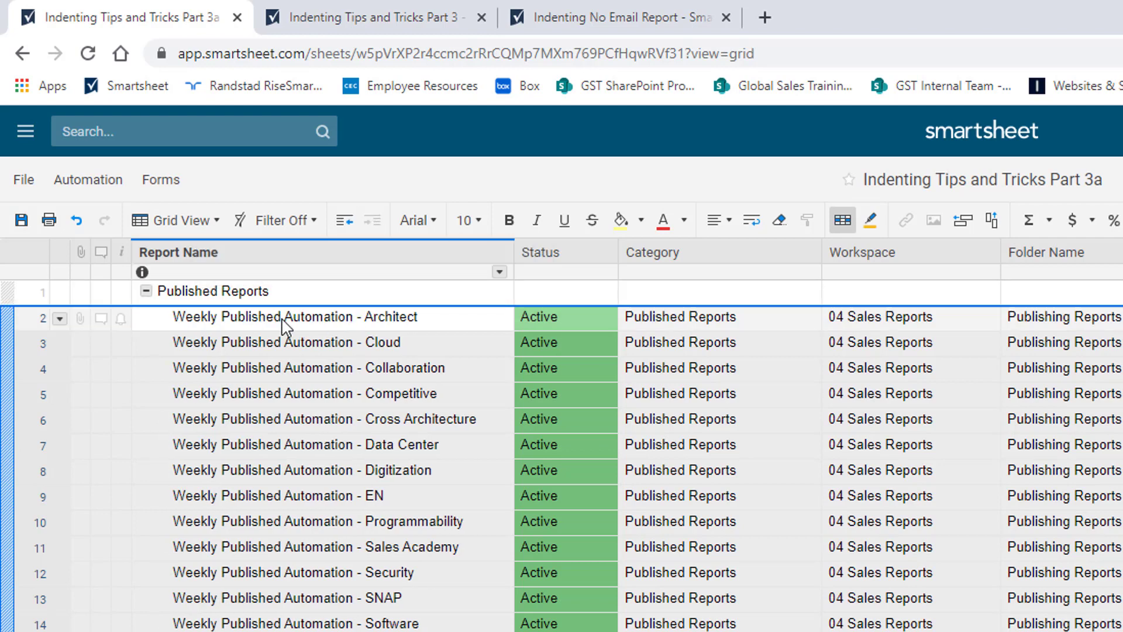
Step: Collapse the Published Reports section and expand it again
{"action": "left_click", "coordinate": [216, 299]}
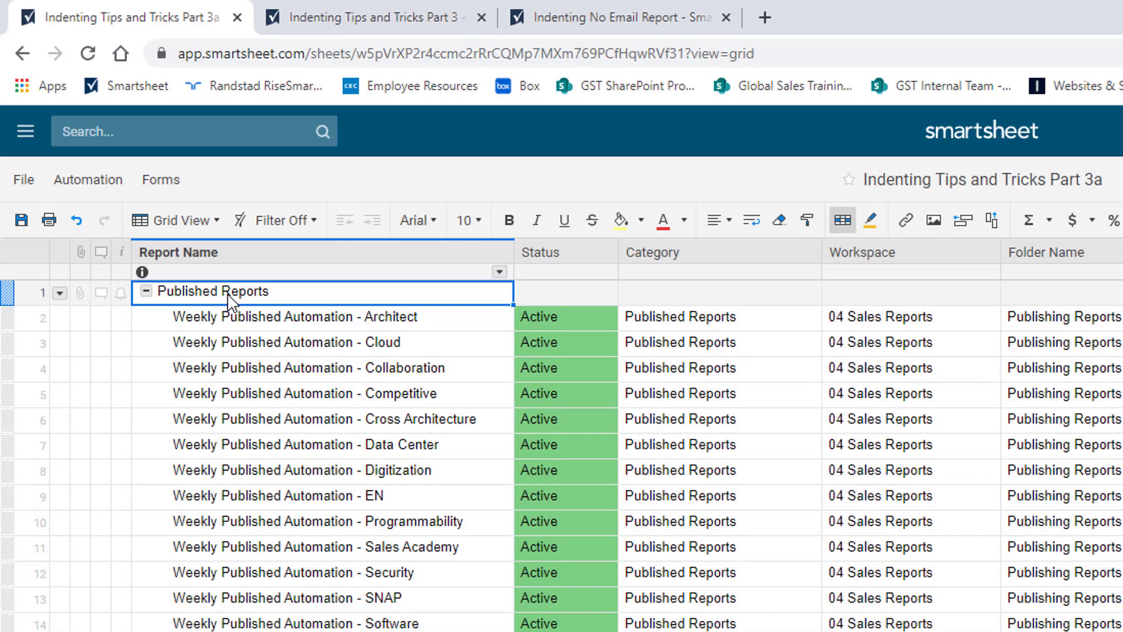
{"action": "left_click", "coordinate": [147, 291]}
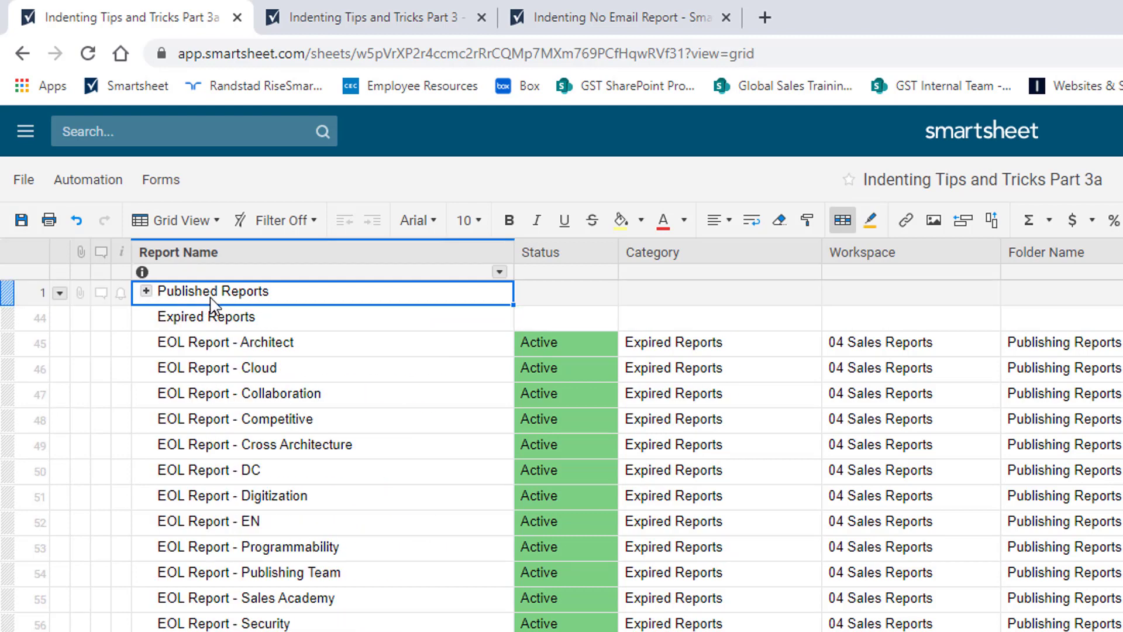
{"action": "left_click", "coordinate": [146, 292]}
Step: Indent rows 45 to 64, from EOL Report - Architect to EOL Report - BU Security, as children of the Expired Reports row
{"action": "scroll", "coordinate": [263, 469], "scroll_direction": "down", "scroll_amount": 10}
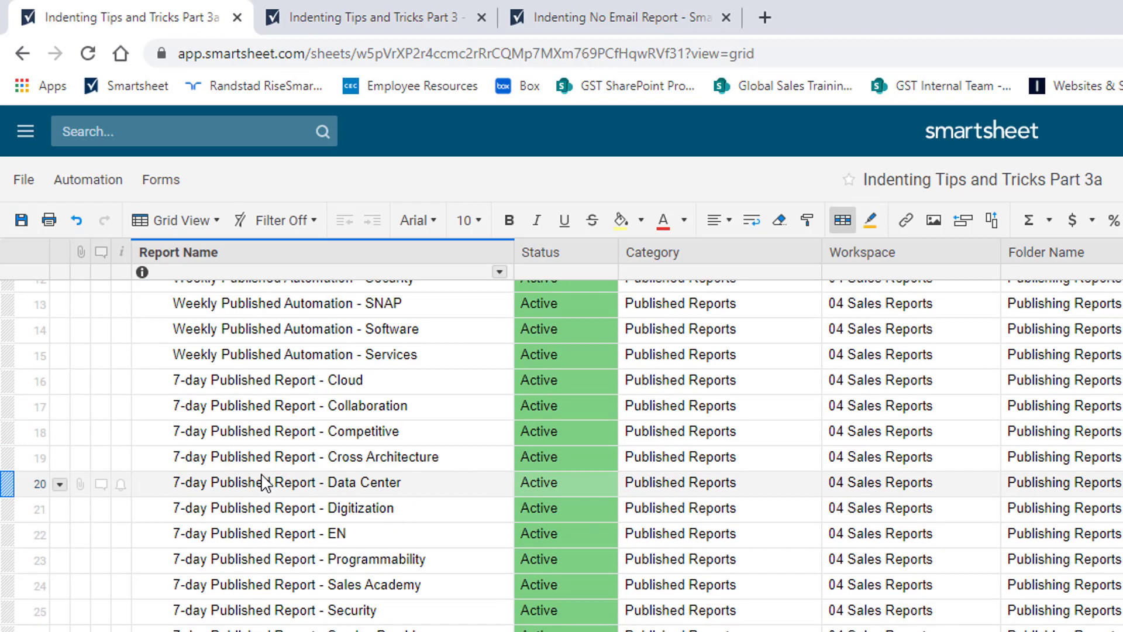
{"action": "scroll", "coordinate": [263, 482], "scroll_direction": "down", "scroll_amount": 10}
{"action": "scroll", "coordinate": [269, 468], "scroll_direction": "up", "scroll_amount": 2}
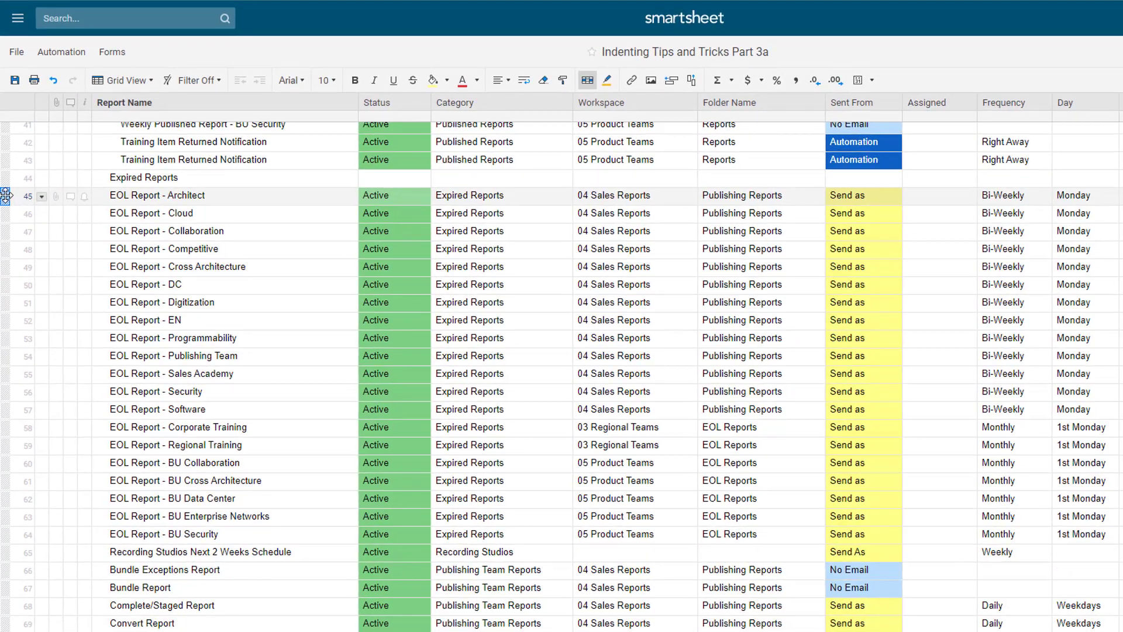
{"action": "left_click", "coordinate": [8, 374]}
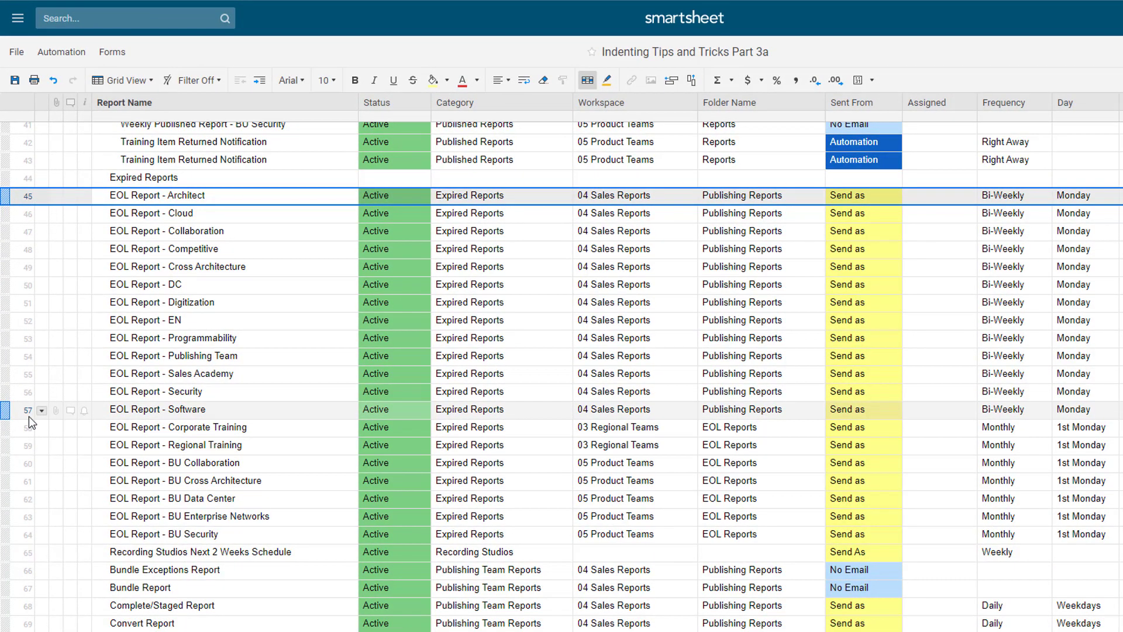
{"action": "left_click", "coordinate": [5, 533], "text": "shift"}
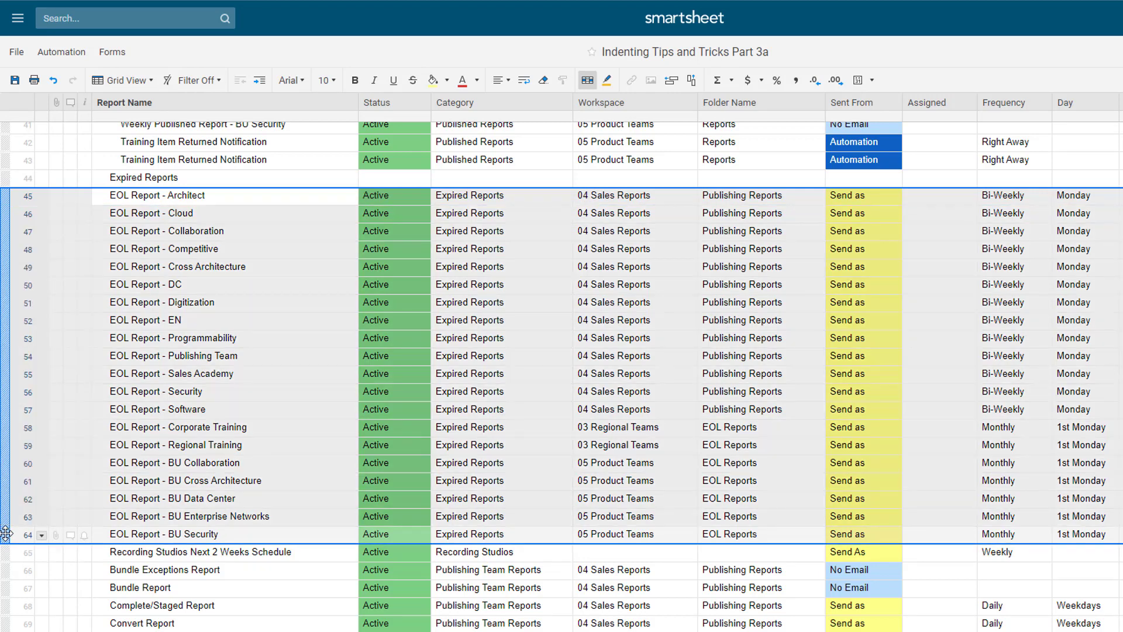
{"action": "left_click", "coordinate": [259, 80]}
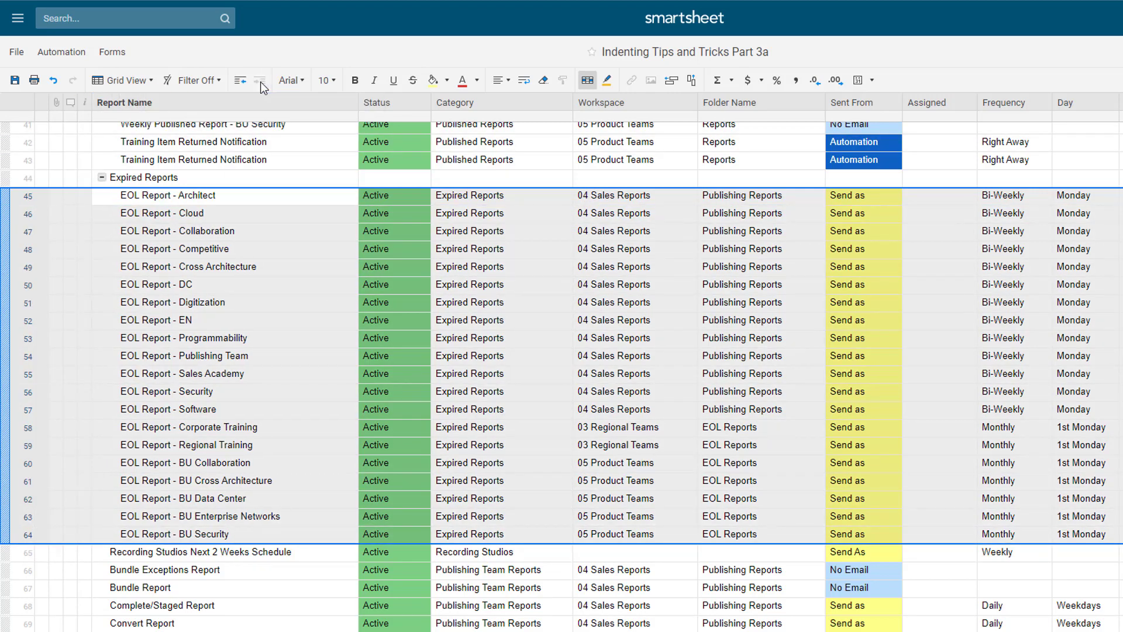
Step: Collapse the Expired Reports section and expand it again, and save the sheet
{"action": "left_click", "coordinate": [256, 211]}
{"action": "left_click", "coordinate": [101, 178]}
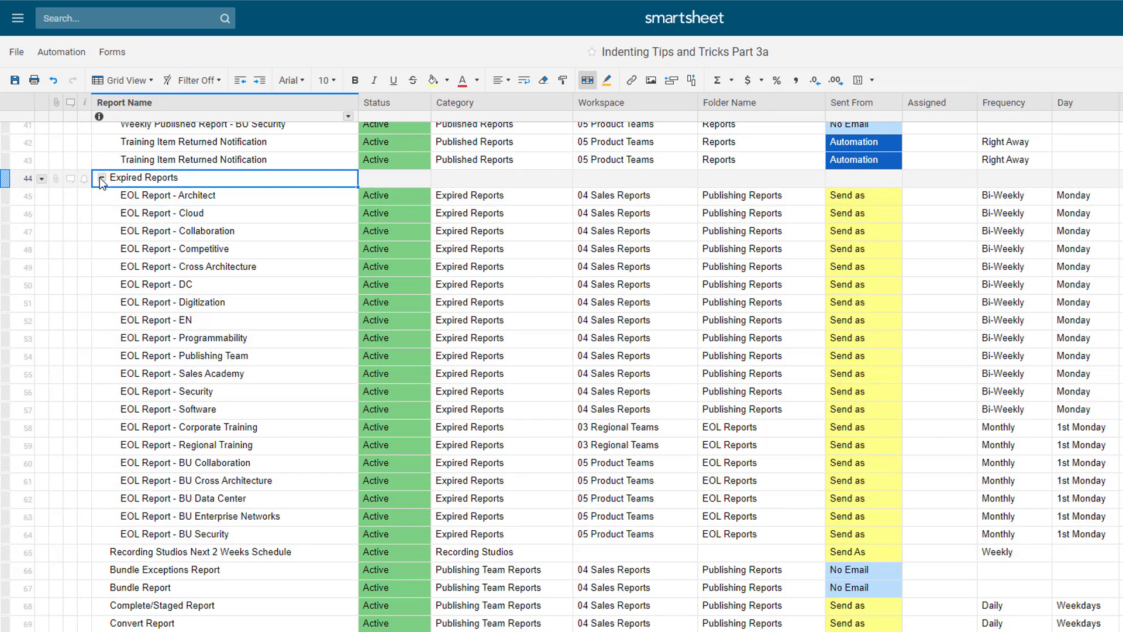
{"action": "left_click", "coordinate": [101, 178]}
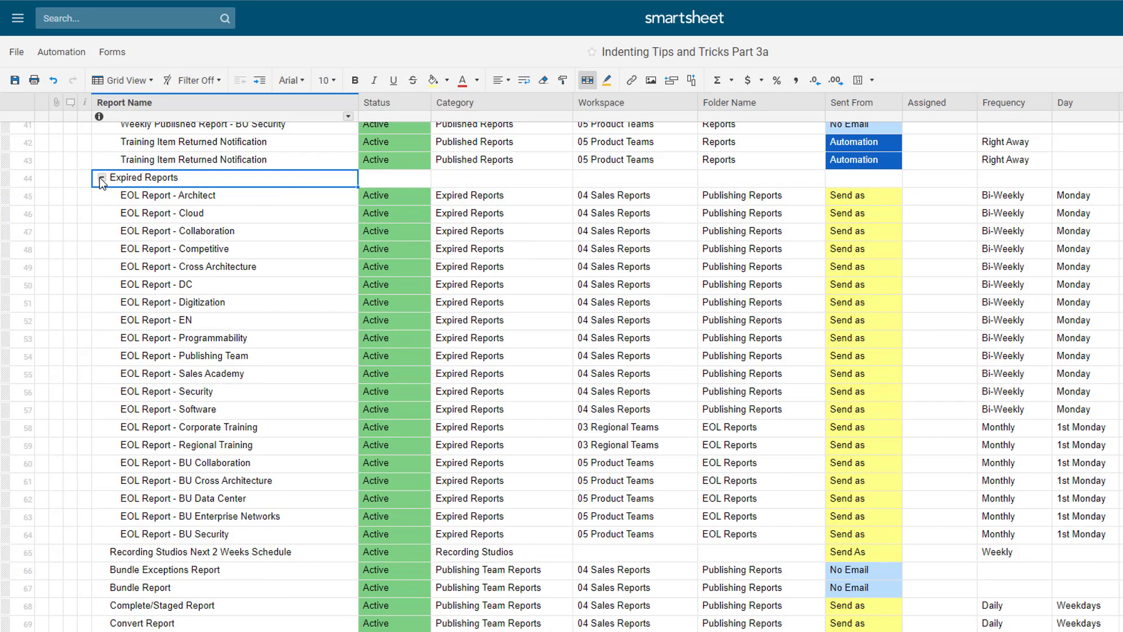
{"action": "scroll", "coordinate": [100, 181], "scroll_direction": "up", "scroll_amount": 15}
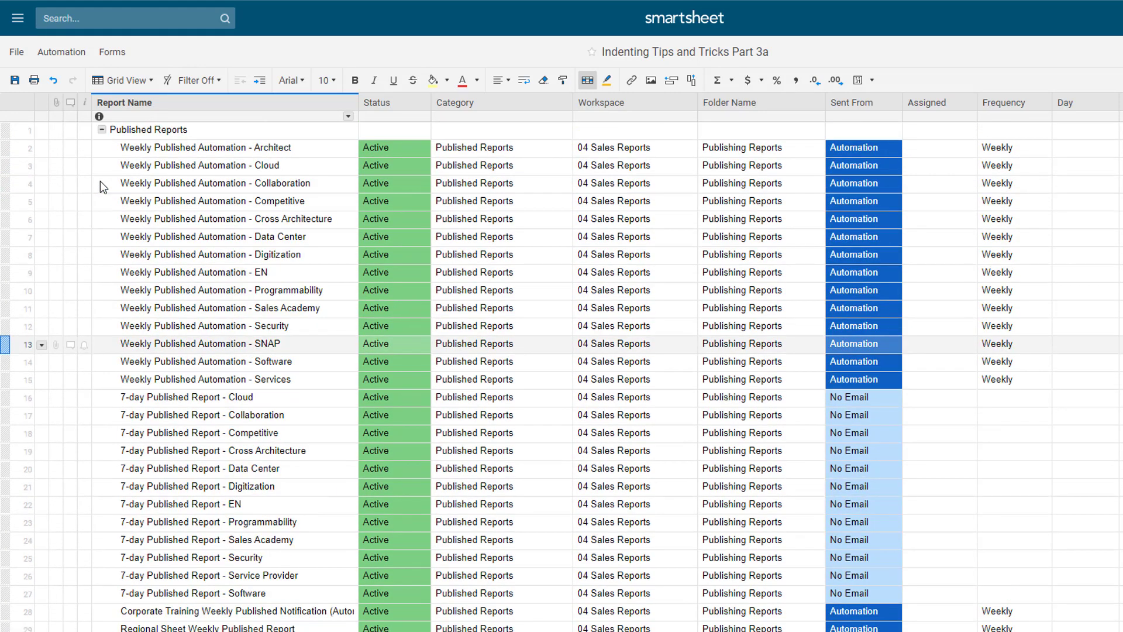
{"action": "left_click", "coordinate": [16, 80]}
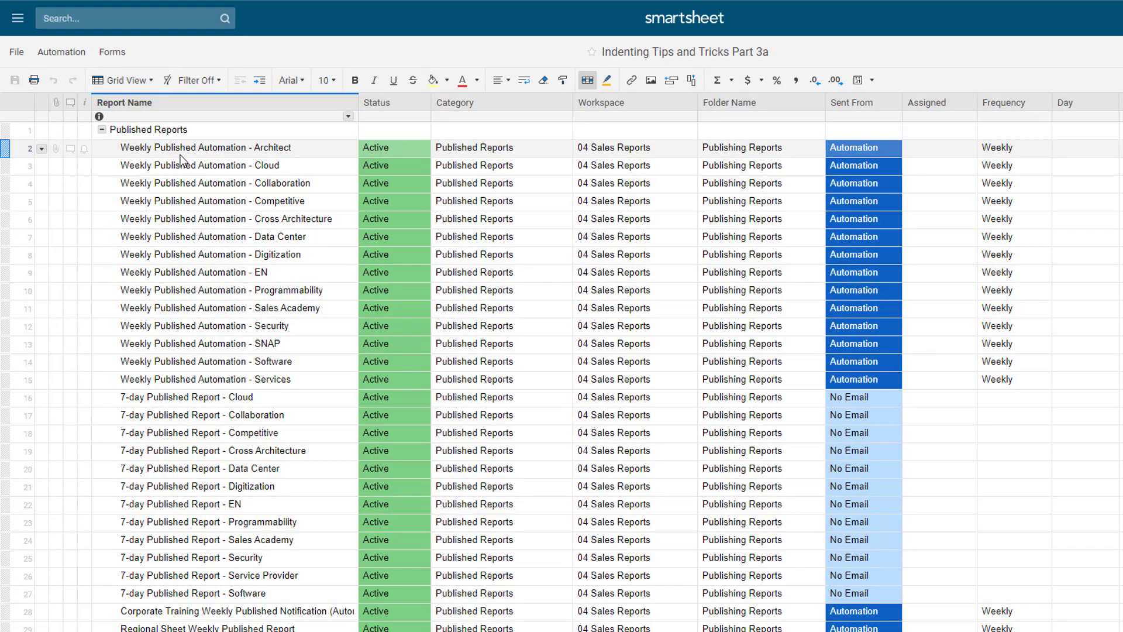
Step: Look through the Published Reports and Expired Reports sections, including the header row cells across the Workspace to Comments columns
{"action": "scroll", "coordinate": [299, 263], "scroll_direction": "down", "scroll_amount": 5}
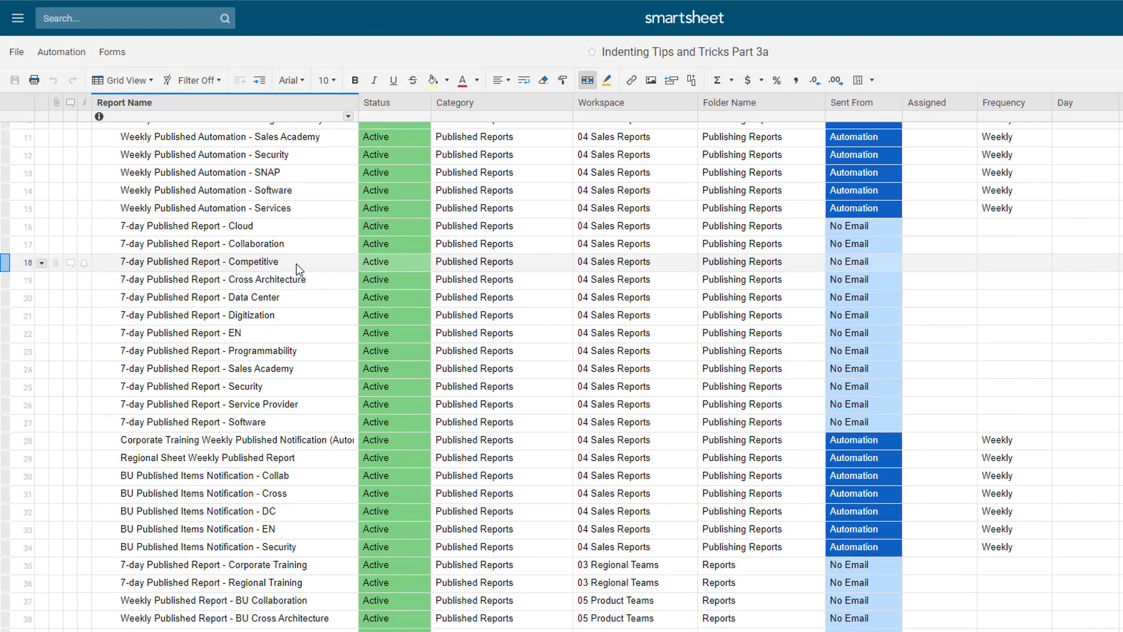
{"action": "scroll", "coordinate": [296, 265], "scroll_direction": "down", "scroll_amount": 4}
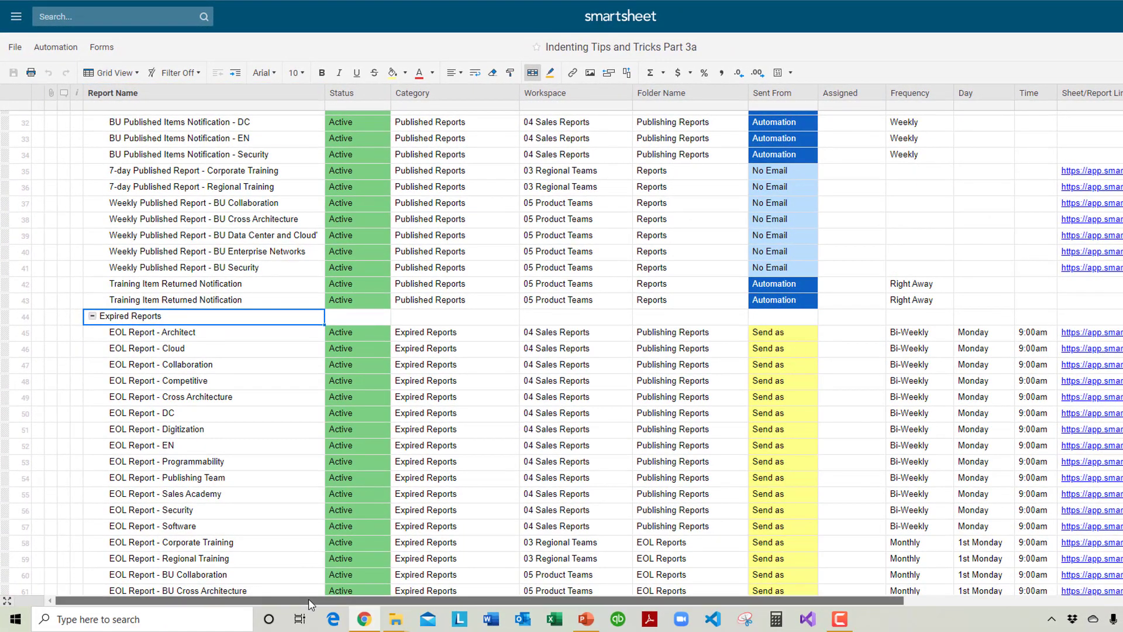
{"action": "left_click_drag", "start_coordinate": [310, 603], "coordinate": [601, 602]}
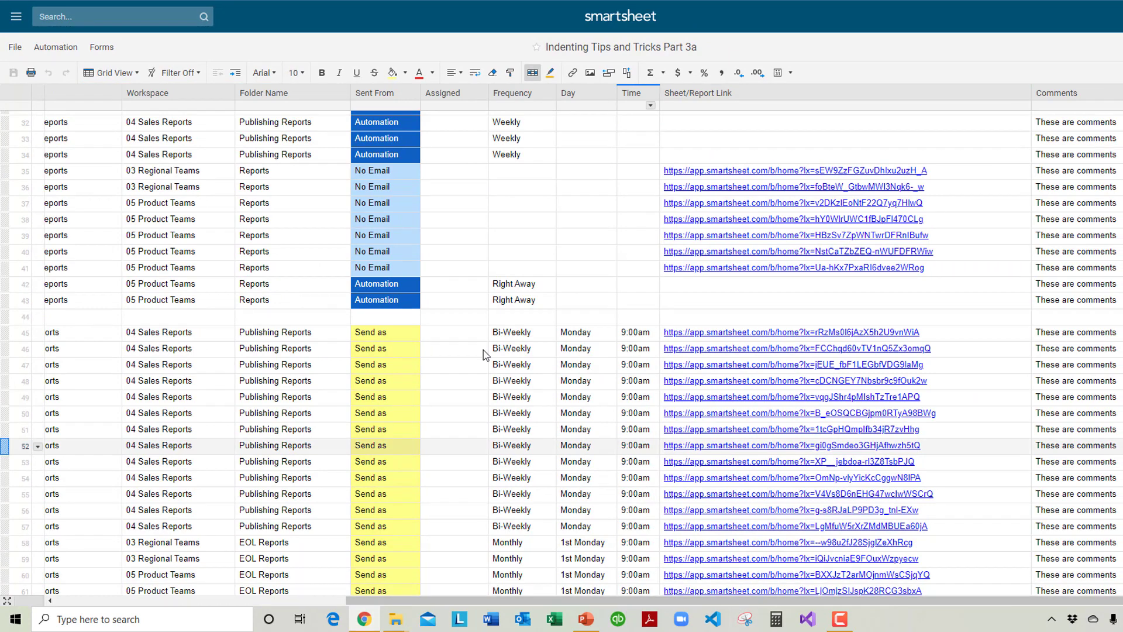
{"action": "scroll", "coordinate": [244, 256], "scroll_direction": "up", "scroll_amount": 5}
{"action": "scroll", "coordinate": [243, 256], "scroll_direction": "down", "scroll_amount": 2}
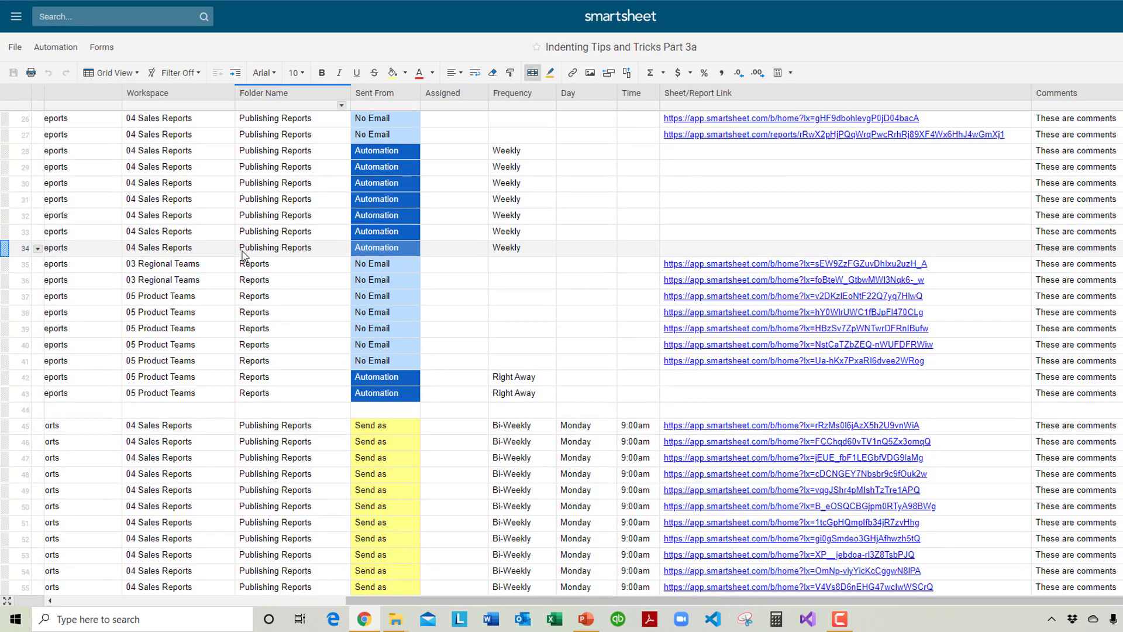
{"action": "scroll", "coordinate": [243, 256], "scroll_direction": "down", "scroll_amount": 5}
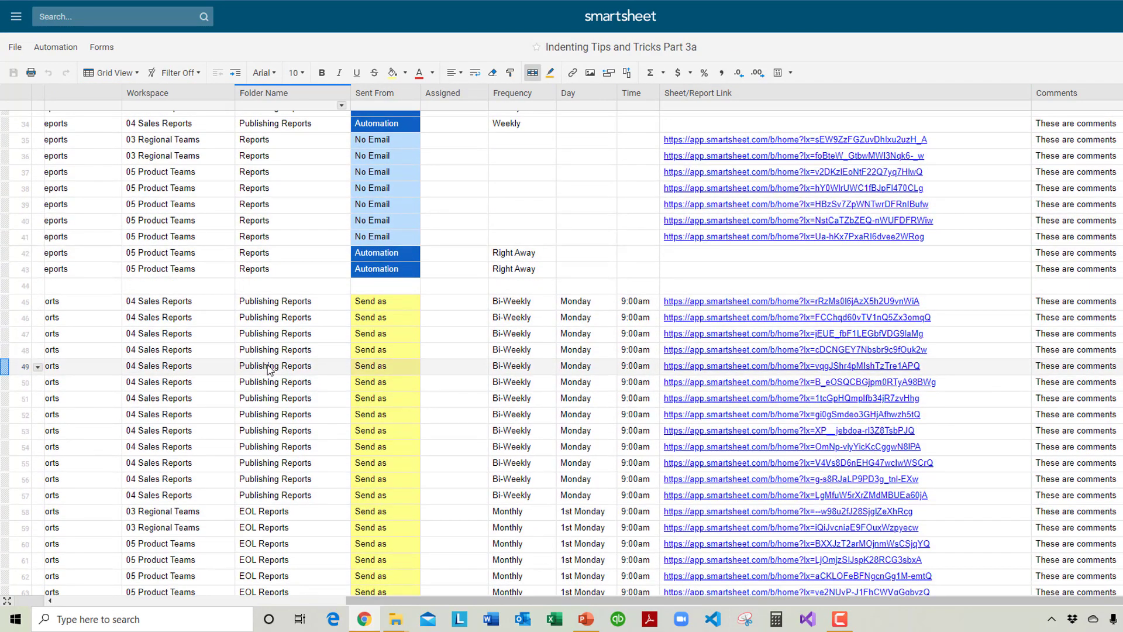
{"action": "scroll", "coordinate": [268, 368], "scroll_direction": "up", "scroll_amount": 7}
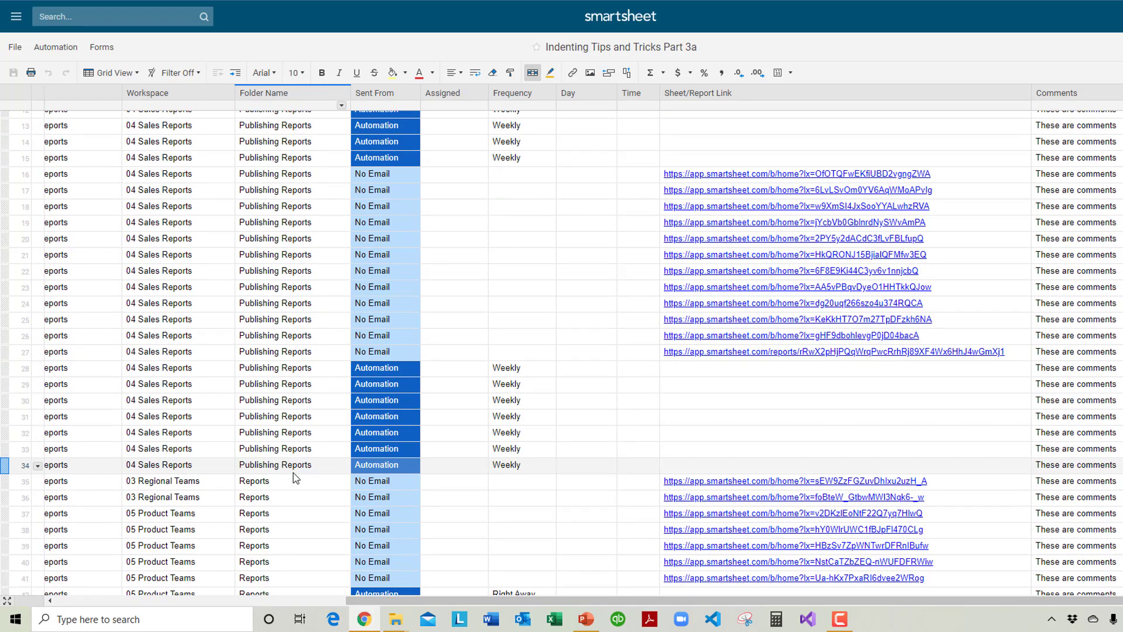
{"action": "scroll", "coordinate": [83, 581], "scroll_direction": "left", "scroll_amount": 5}
{"action": "scroll", "coordinate": [85, 581], "scroll_direction": "up", "scroll_amount": 4}
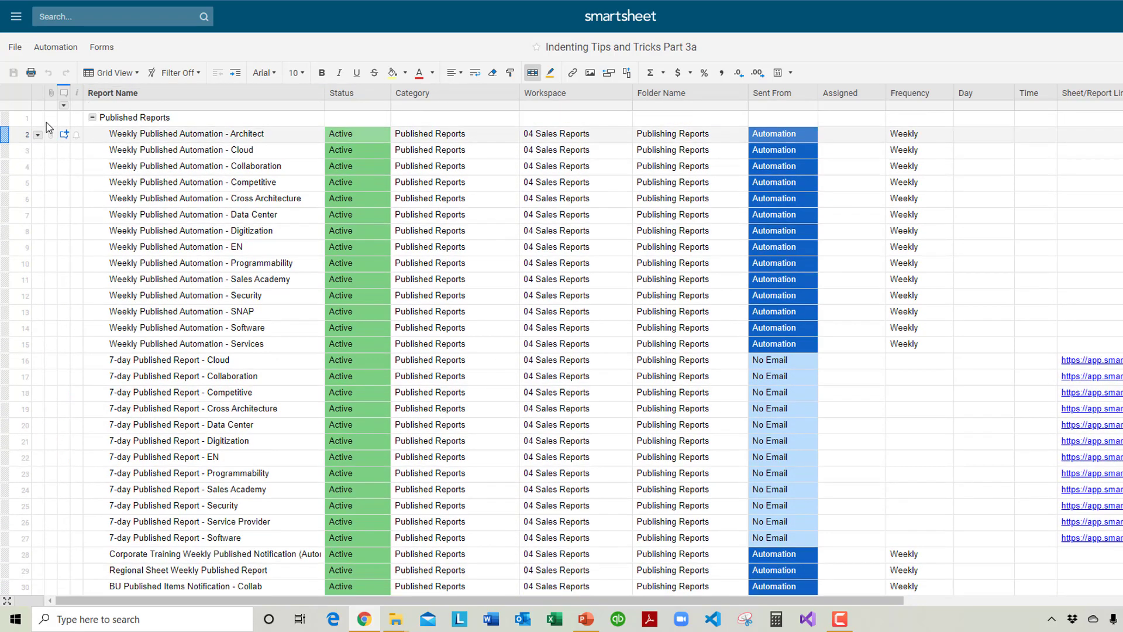
Step: Apply a yellow background to the entire Published Reports and Expired Reports header rows
{"action": "left_click", "coordinate": [4, 117]}
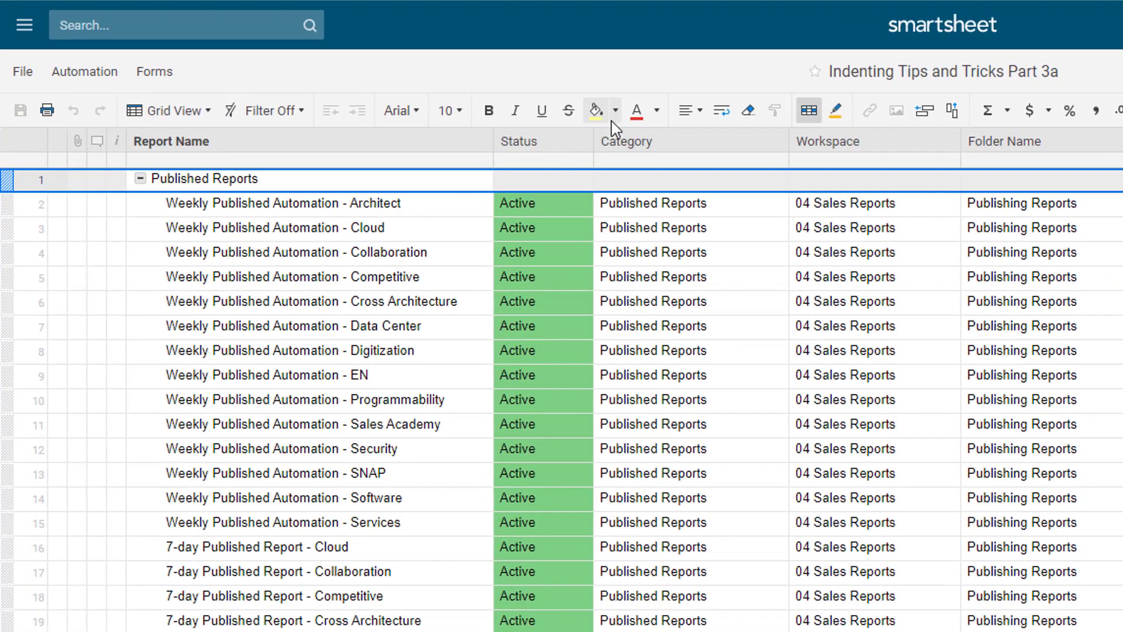
{"action": "left_click", "coordinate": [597, 113]}
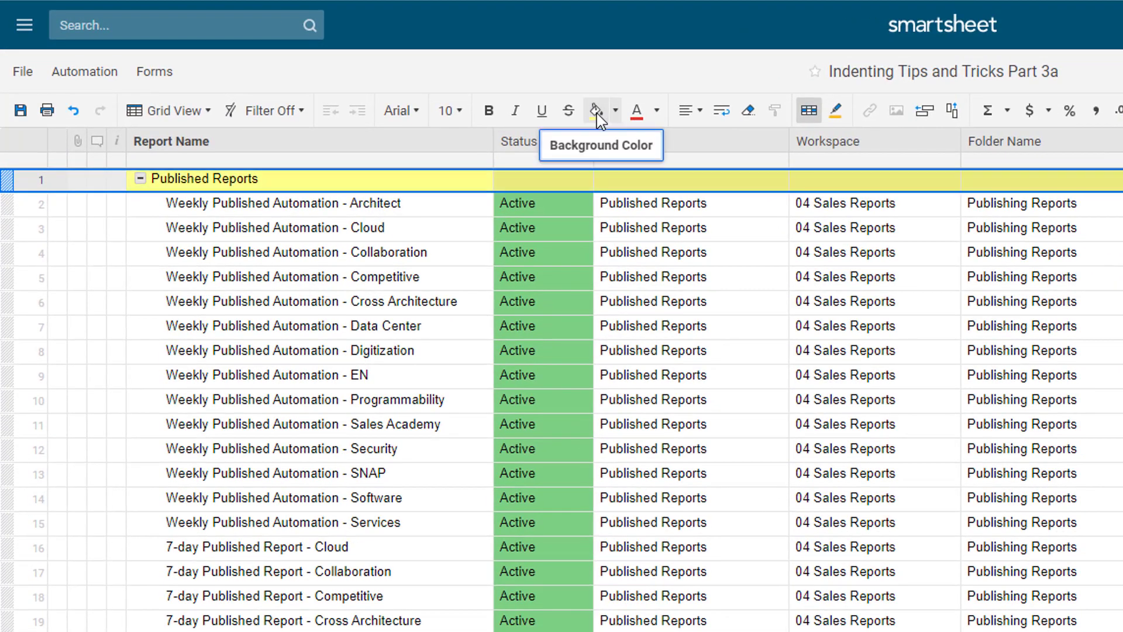
{"action": "scroll", "coordinate": [321, 452], "scroll_direction": "down", "scroll_amount": 10}
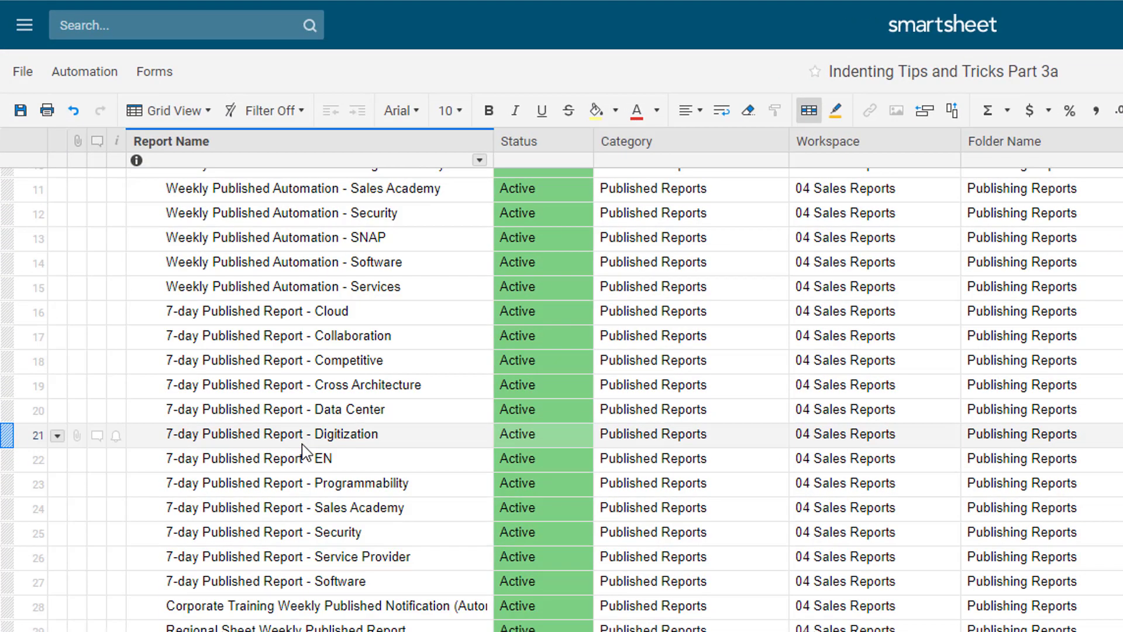
{"action": "left_click", "coordinate": [25, 482]}
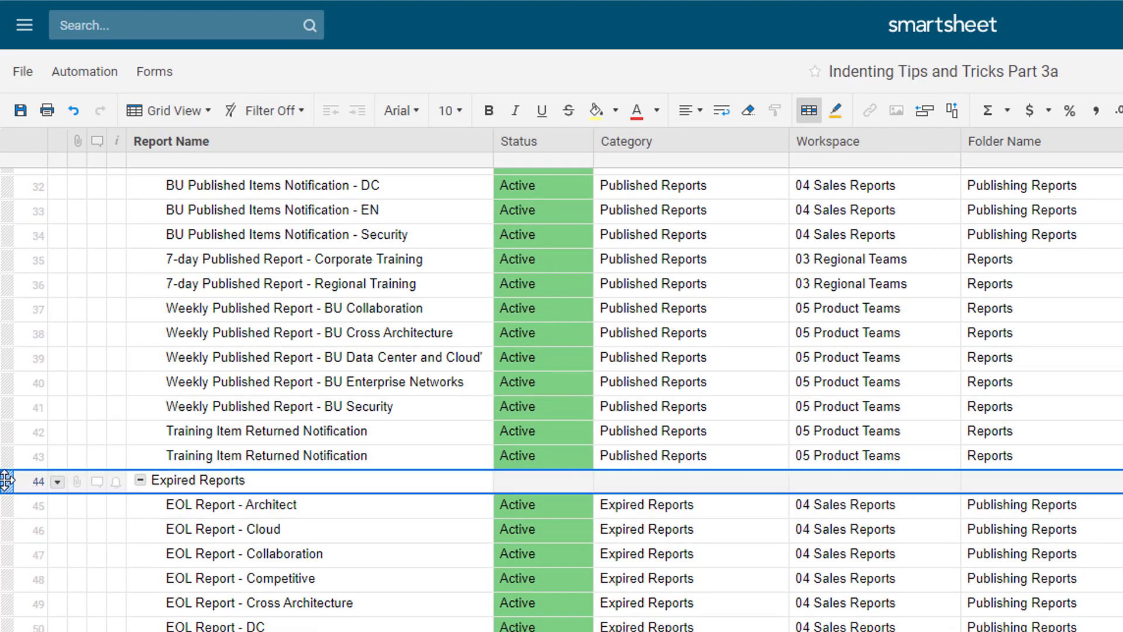
{"action": "left_click", "coordinate": [596, 111]}
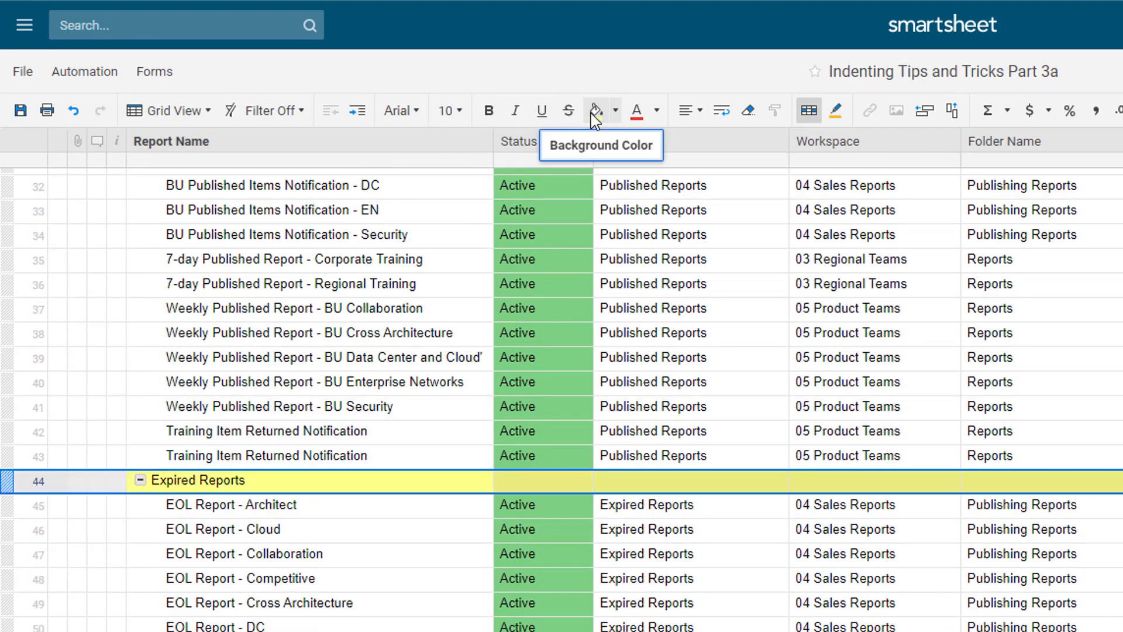
{"action": "left_click", "coordinate": [316, 333]}
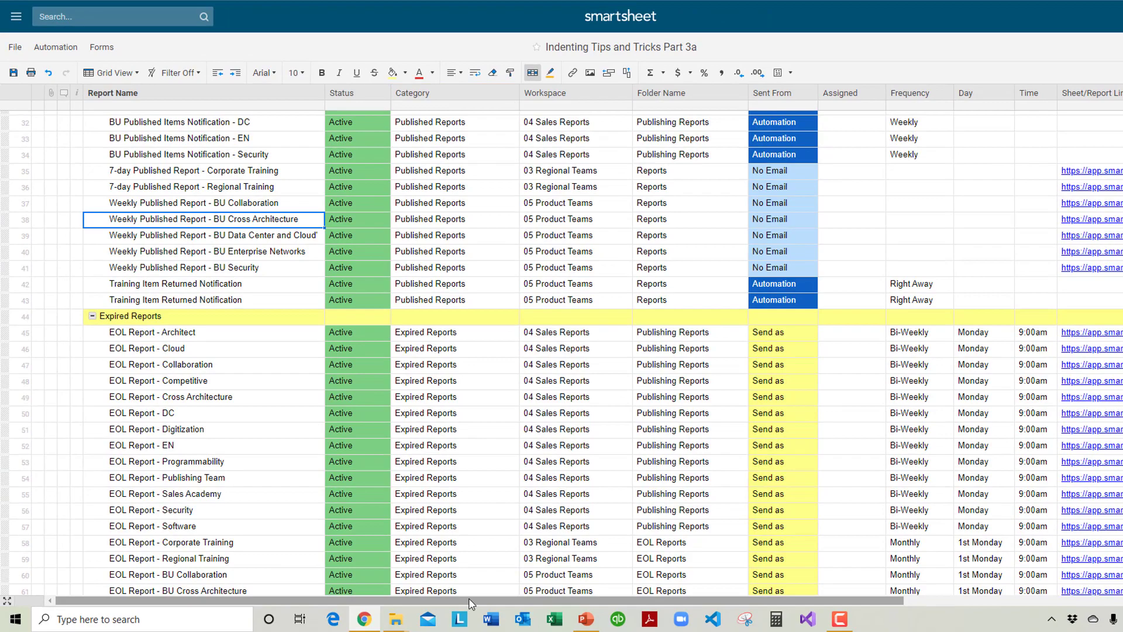
Step: Check the yellow header rows across the remaining columns and undo their background colour
{"action": "left_click_drag", "start_coordinate": [469, 601], "coordinate": [751, 603]}
{"action": "scroll", "coordinate": [601, 504], "scroll_direction": "up", "scroll_amount": 10}
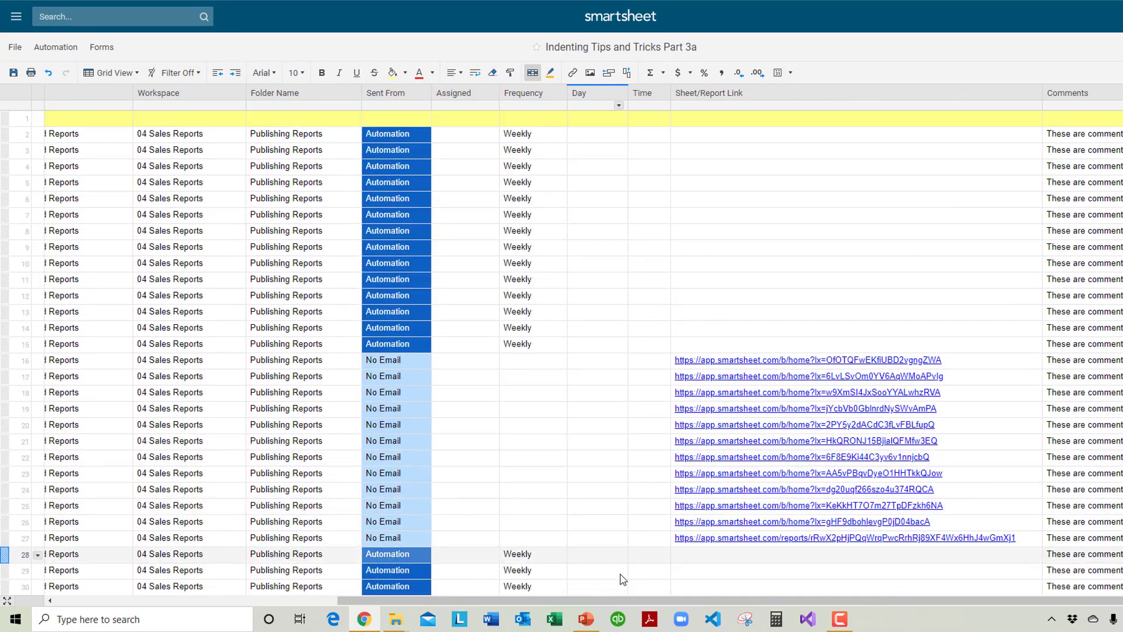
{"action": "left_click_drag", "start_coordinate": [589, 600], "coordinate": [291, 587]}
{"action": "left_click_drag", "start_coordinate": [430, 599], "coordinate": [176, 572]}
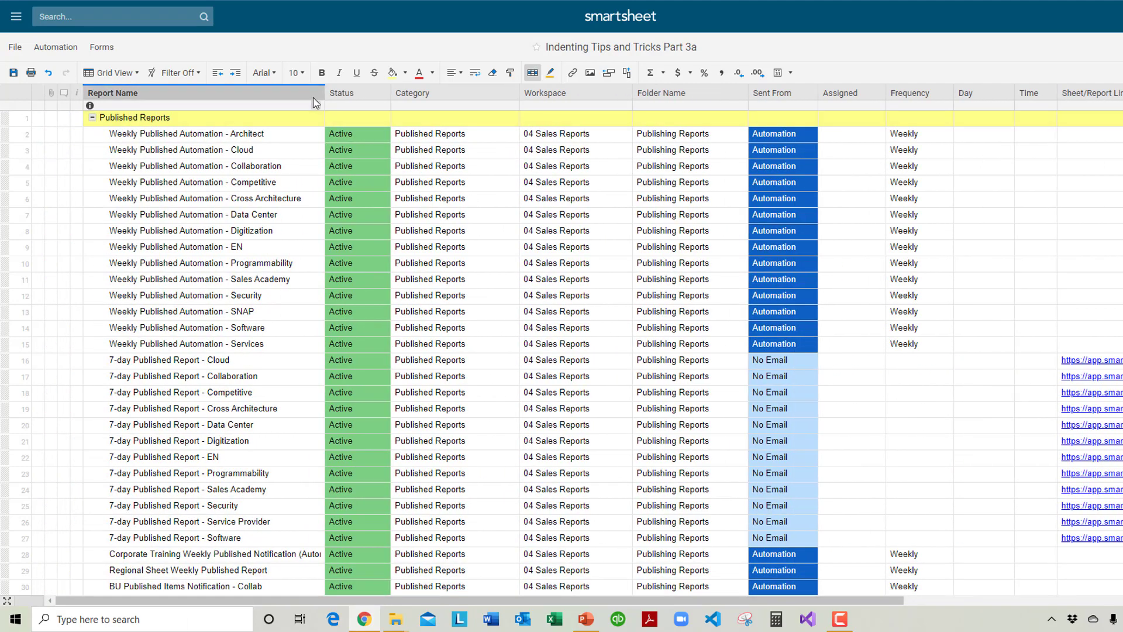
{"action": "left_click", "coordinate": [50, 73]}
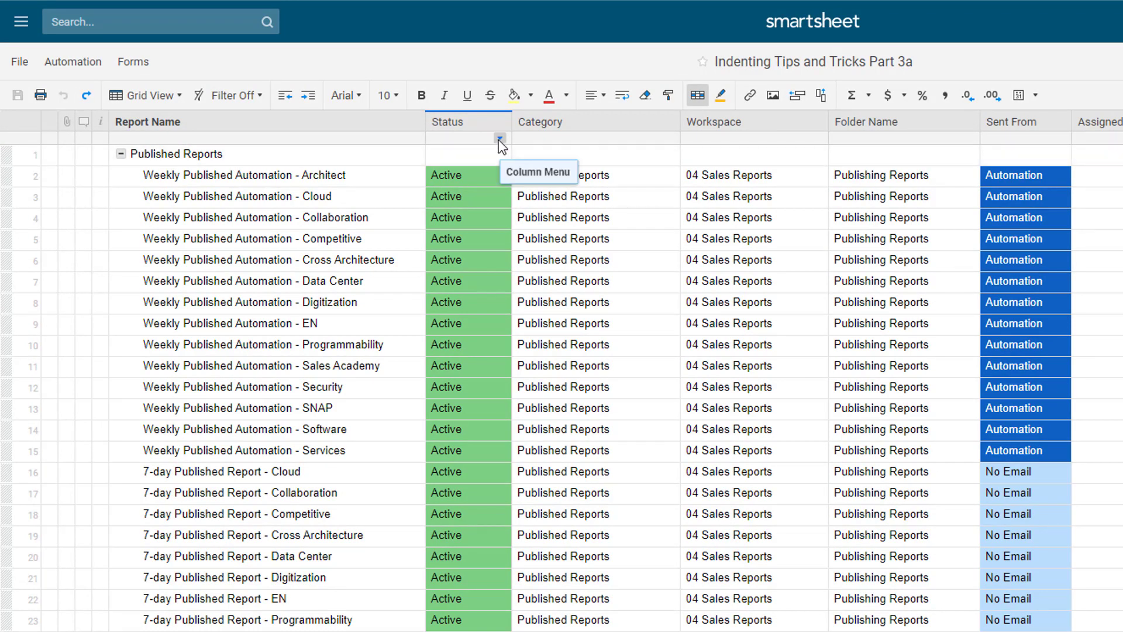
Step: Inspect the Status column's properties for the Section Header dropdown value and close them without changes
{"action": "left_click", "coordinate": [499, 139]}
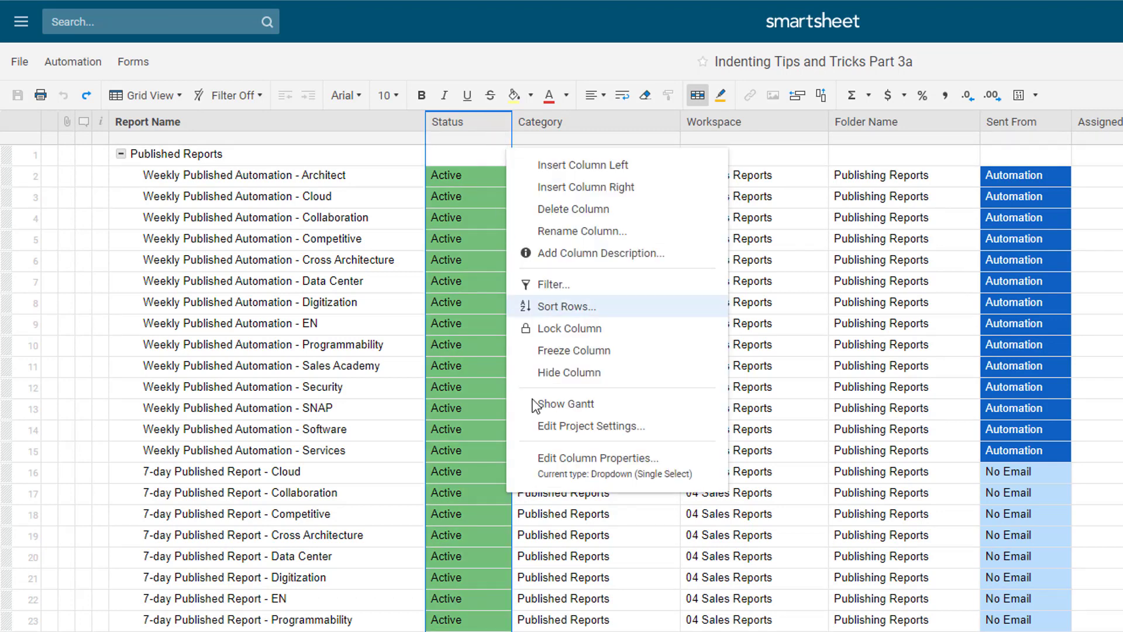
{"action": "left_click", "coordinate": [543, 463]}
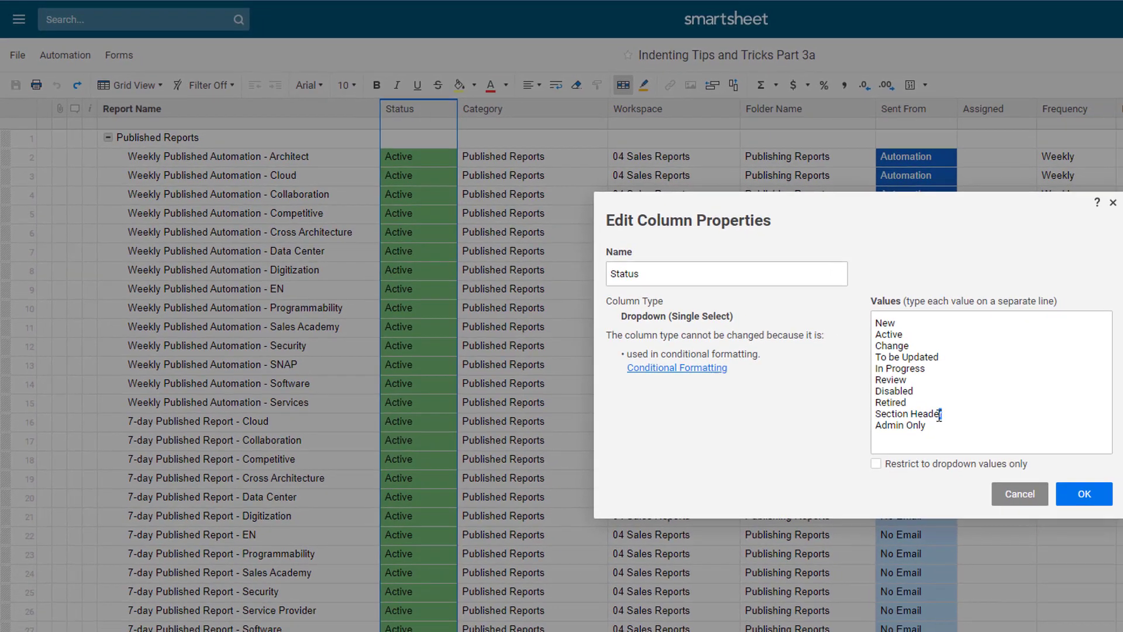
{"action": "left_click_drag", "start_coordinate": [1055, 463], "coordinate": [985, 462]}
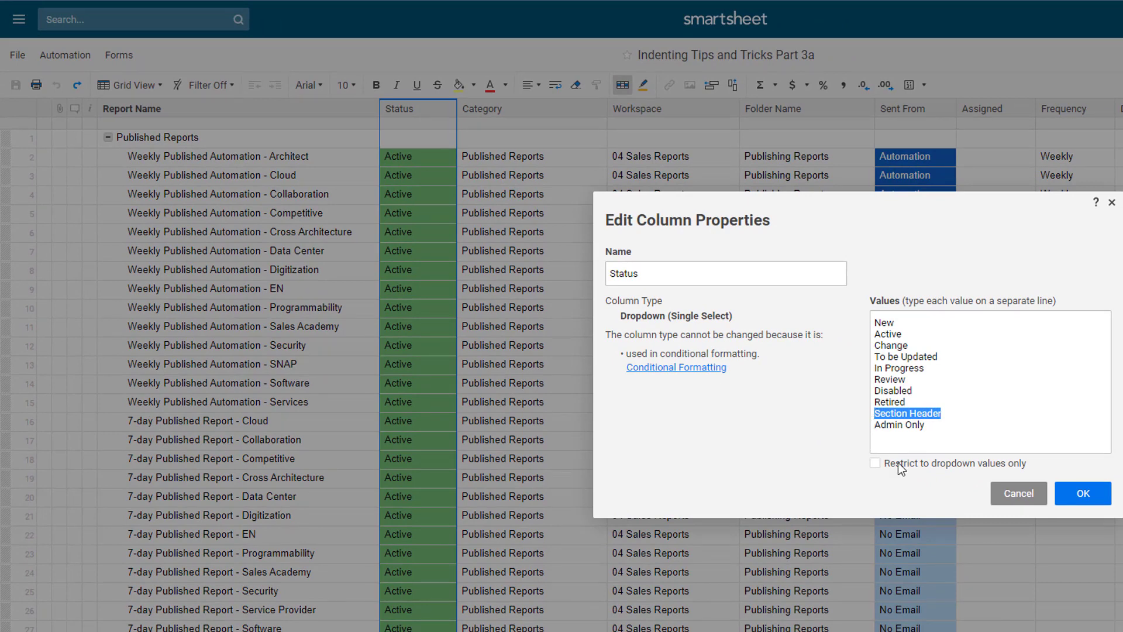
{"action": "left_click", "coordinate": [1019, 493]}
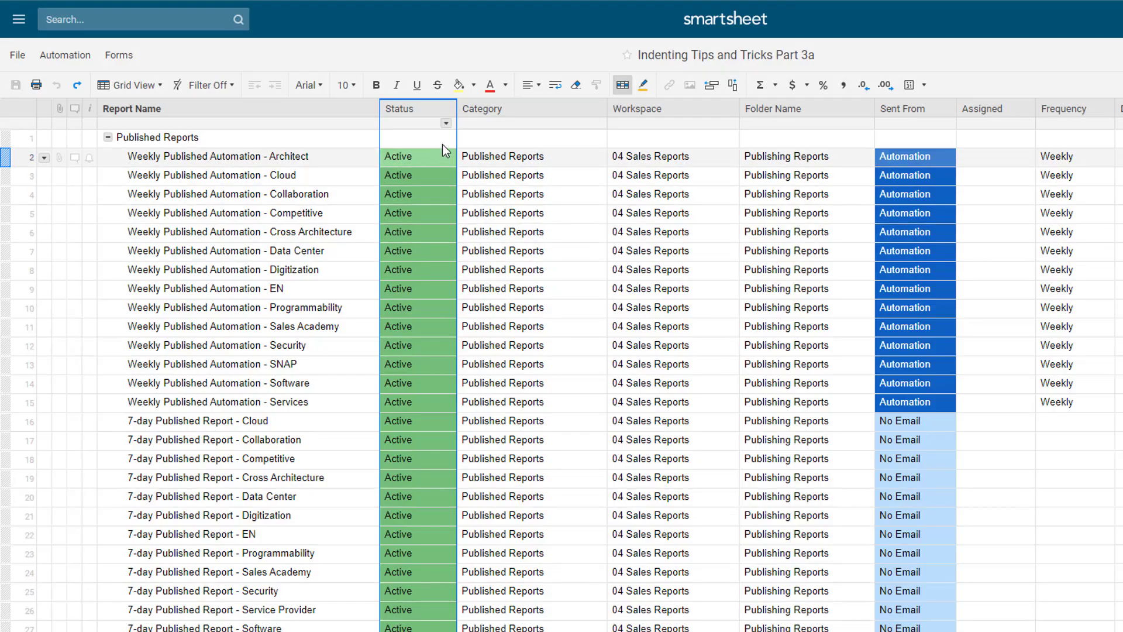
{"action": "left_click", "coordinate": [441, 139]}
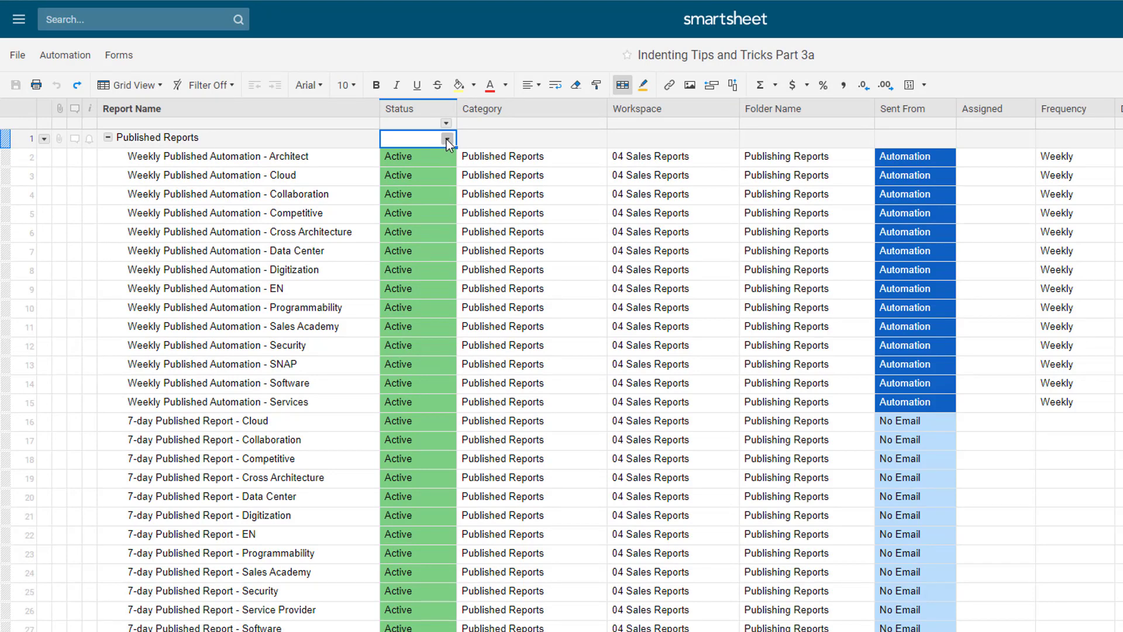
{"action": "left_click", "coordinate": [300, 145]}
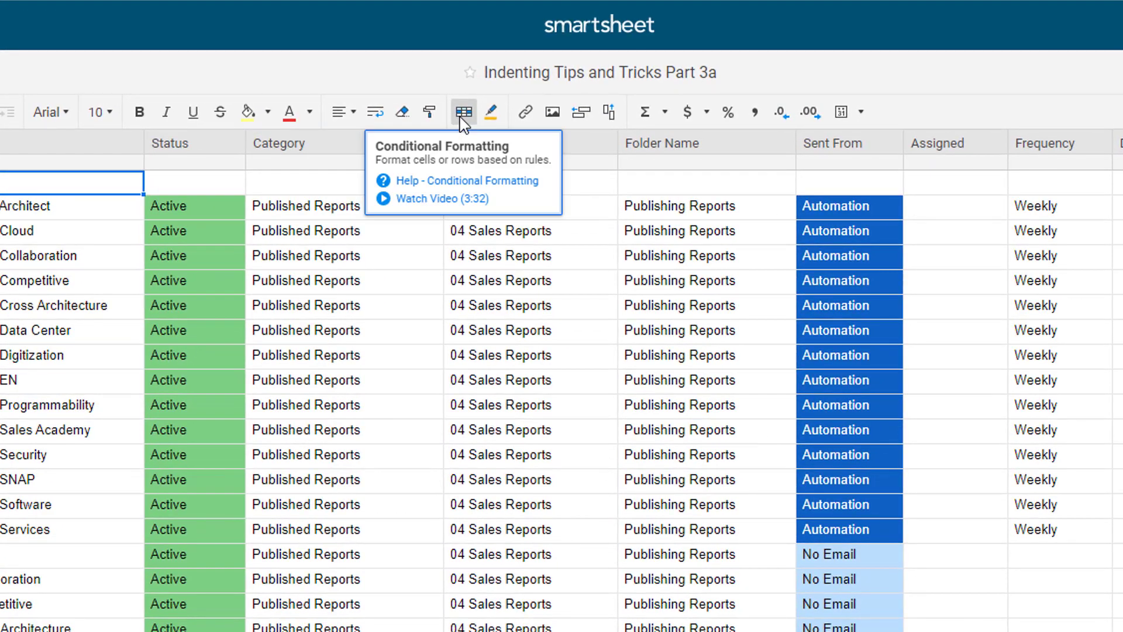
Step: Inspect the Section Header conditional formatting rule's condition, format and entire-row scope, then close the rules without changes
{"action": "left_click", "coordinate": [463, 114]}
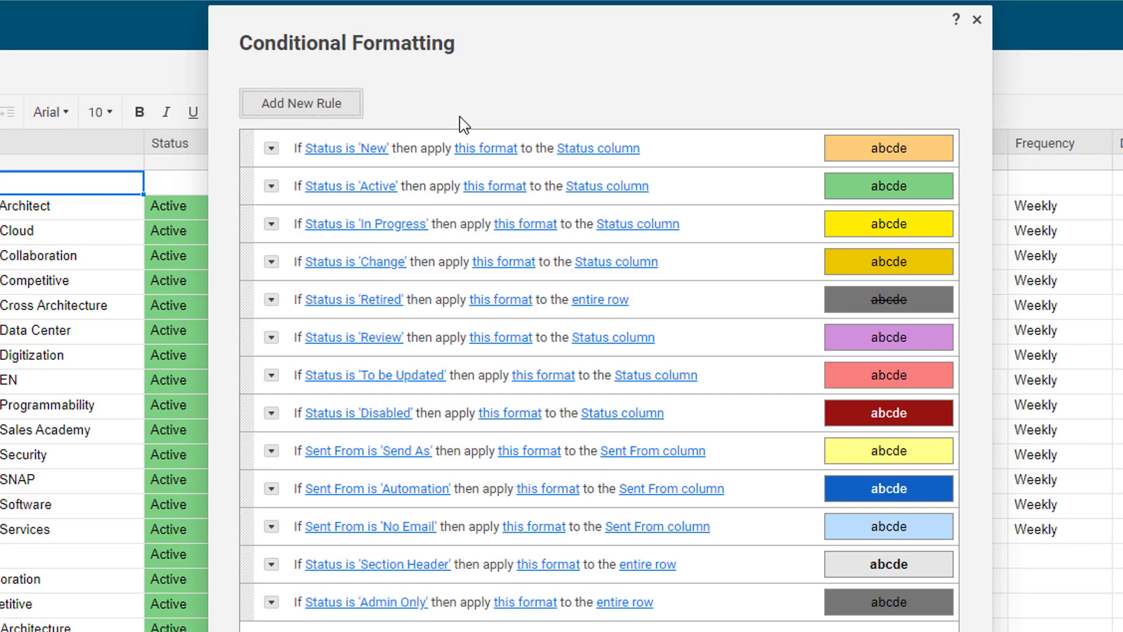
{"action": "left_click", "coordinate": [373, 568]}
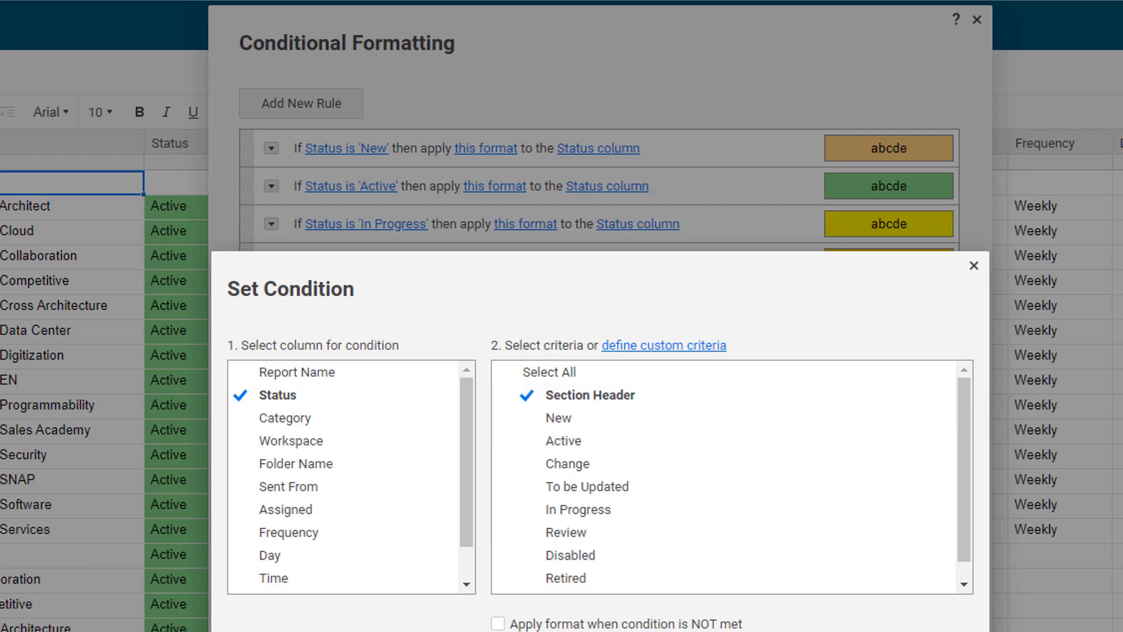
{"action": "left_click", "coordinate": [562, 631]}
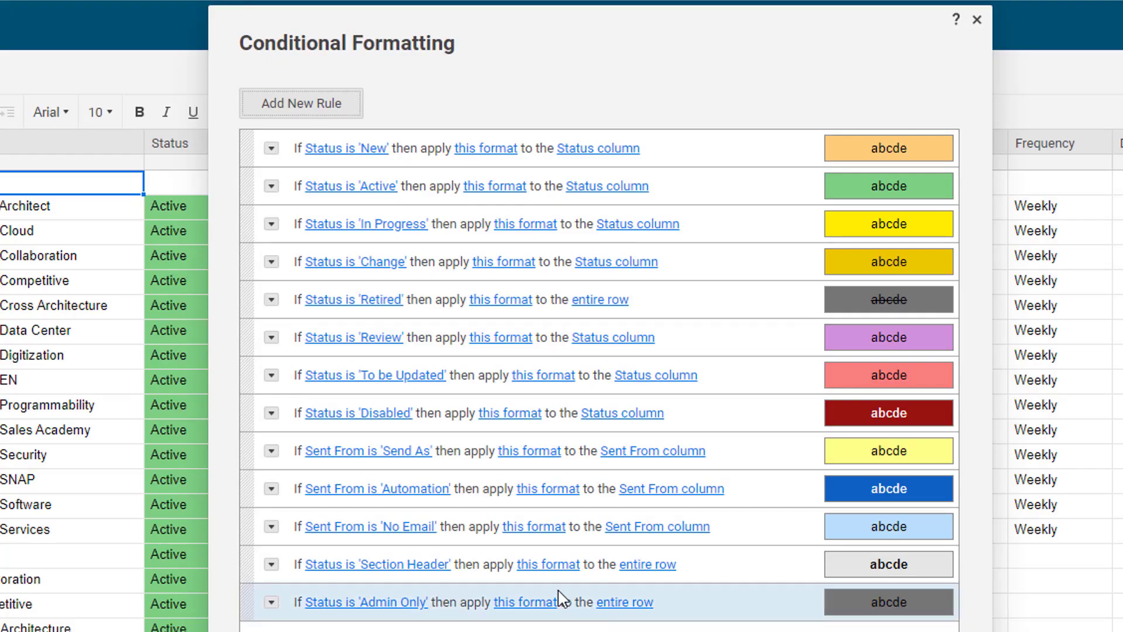
{"action": "left_click", "coordinate": [538, 565]}
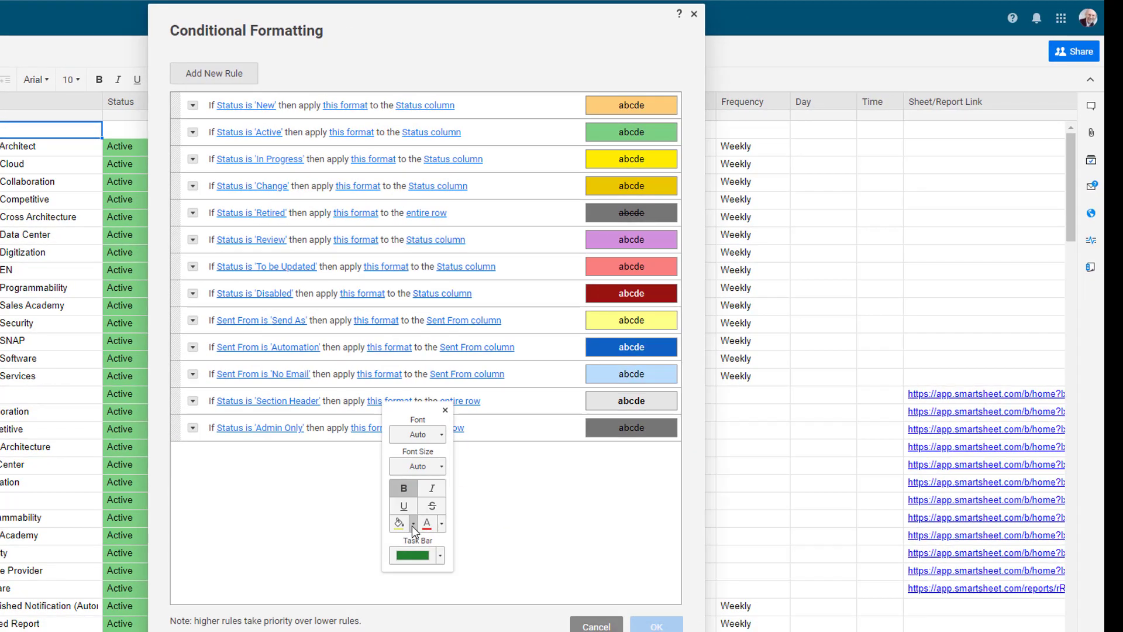
{"action": "left_click", "coordinate": [413, 523]}
{"action": "left_click", "coordinate": [543, 503]}
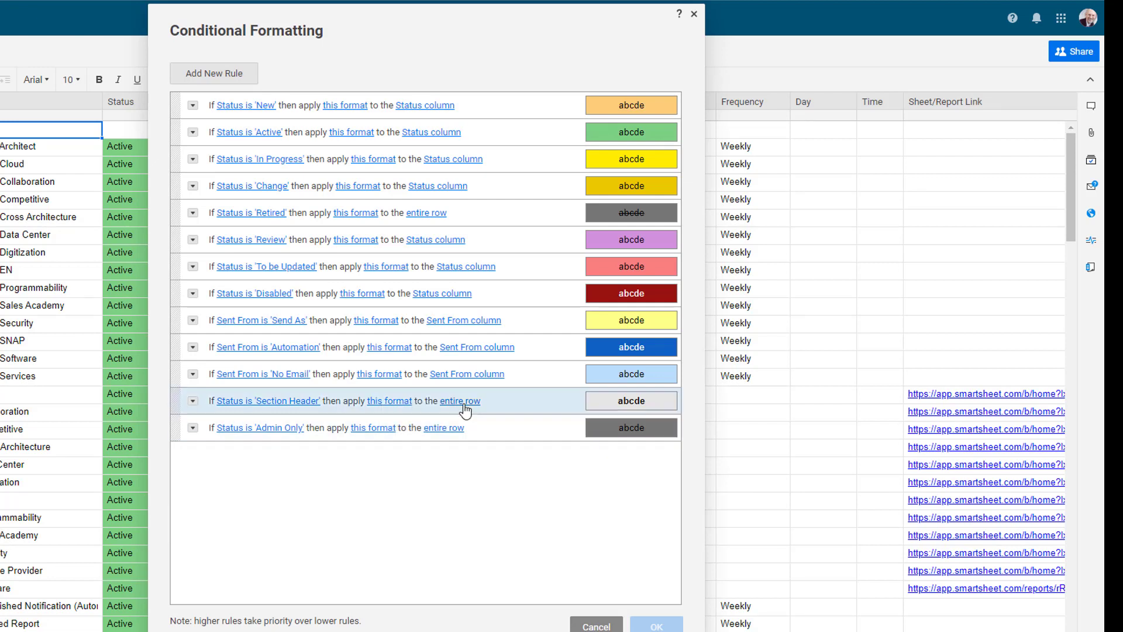
{"action": "left_click", "coordinate": [458, 402]}
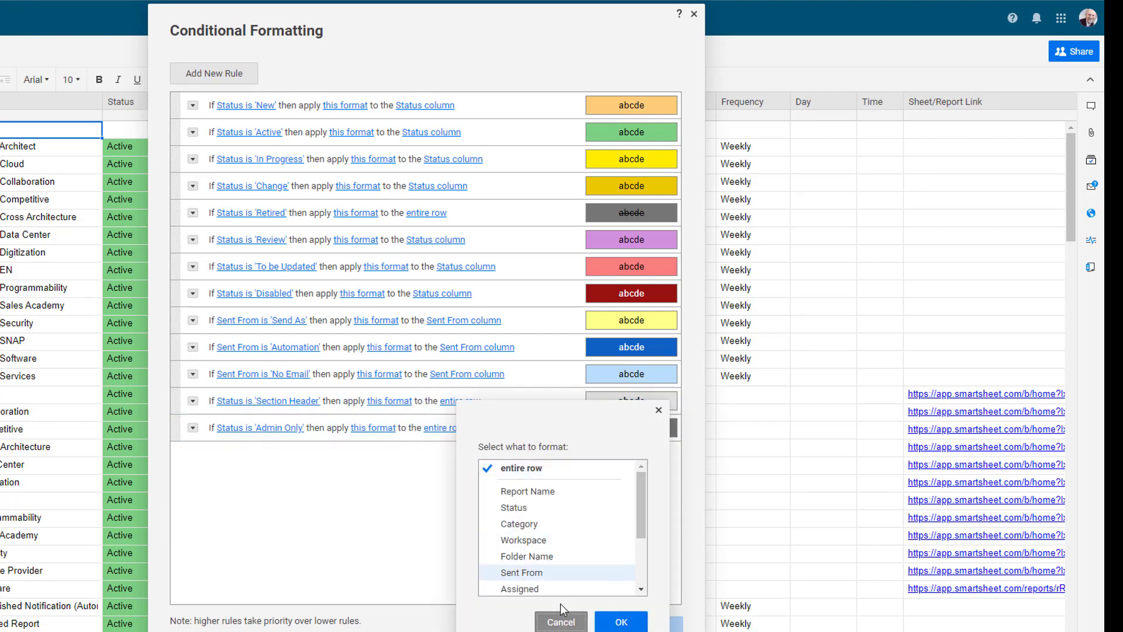
{"action": "left_click", "coordinate": [561, 621]}
{"action": "left_click", "coordinate": [595, 622]}
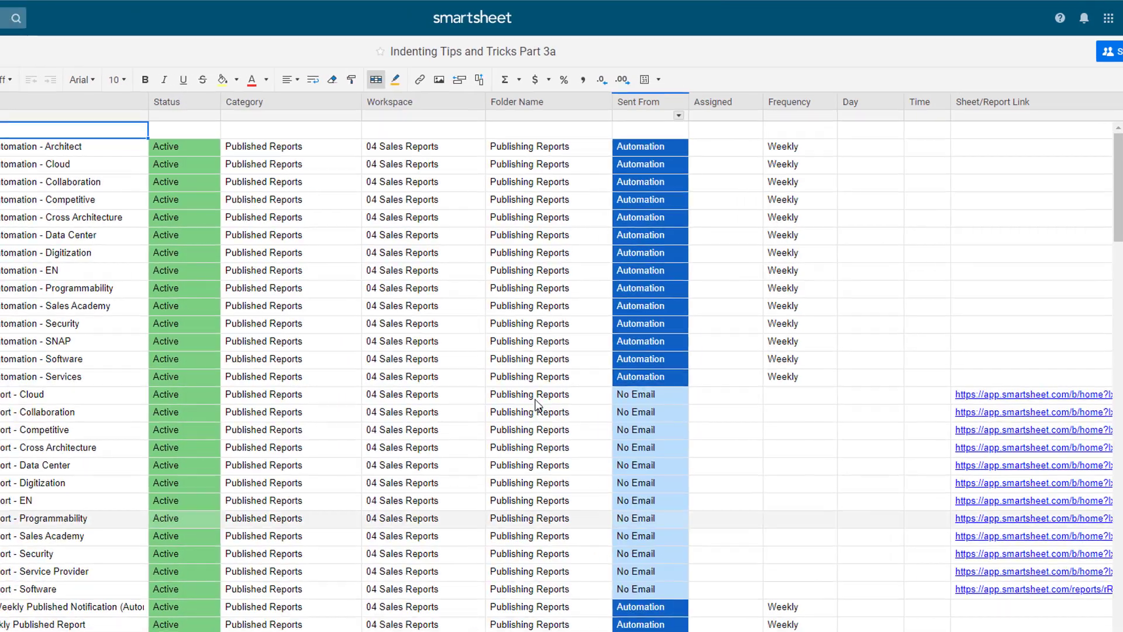
Step: Set the Published Reports header row's Status to Section Header and save the sheet
{"action": "left_click", "coordinate": [396, 131]}
{"action": "left_click", "coordinate": [422, 131]}
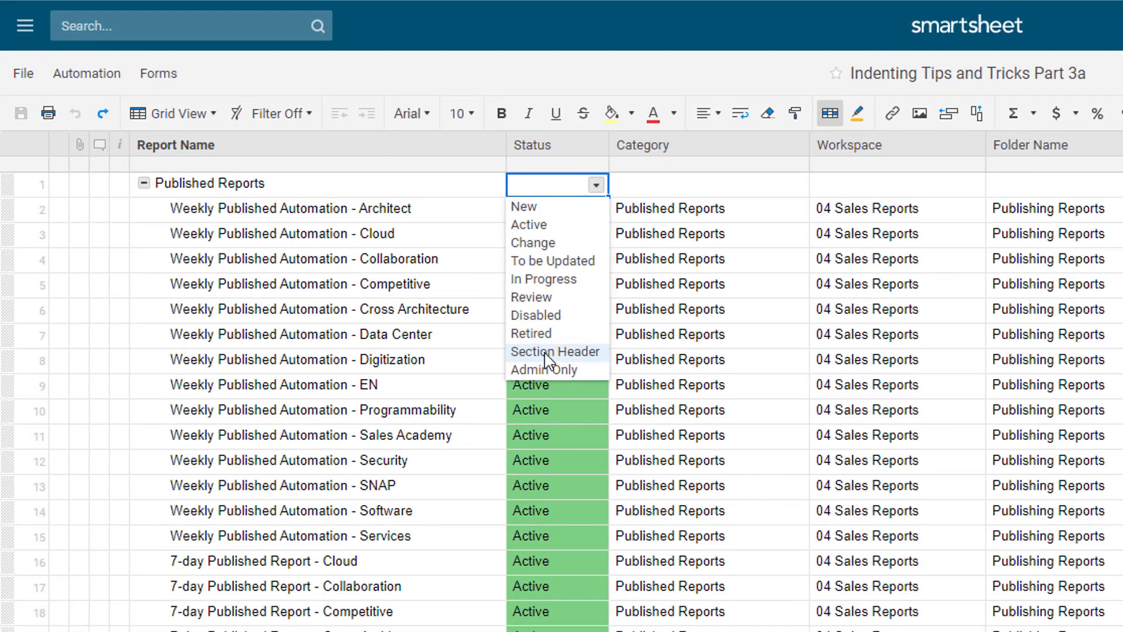
{"action": "left_click", "coordinate": [545, 353]}
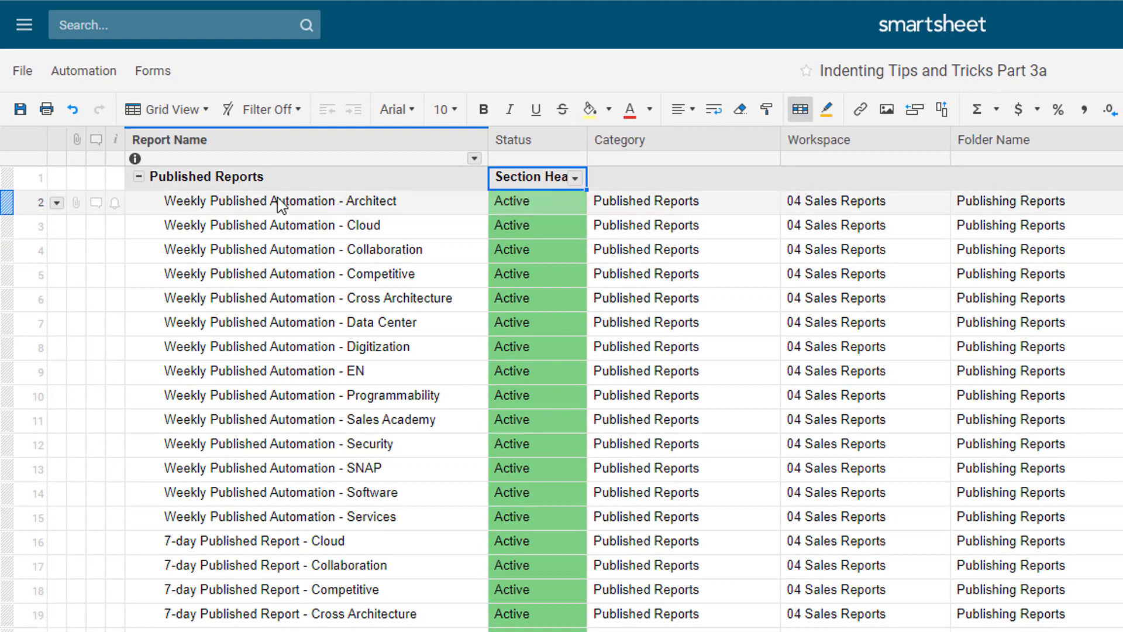
{"action": "left_click", "coordinate": [22, 112]}
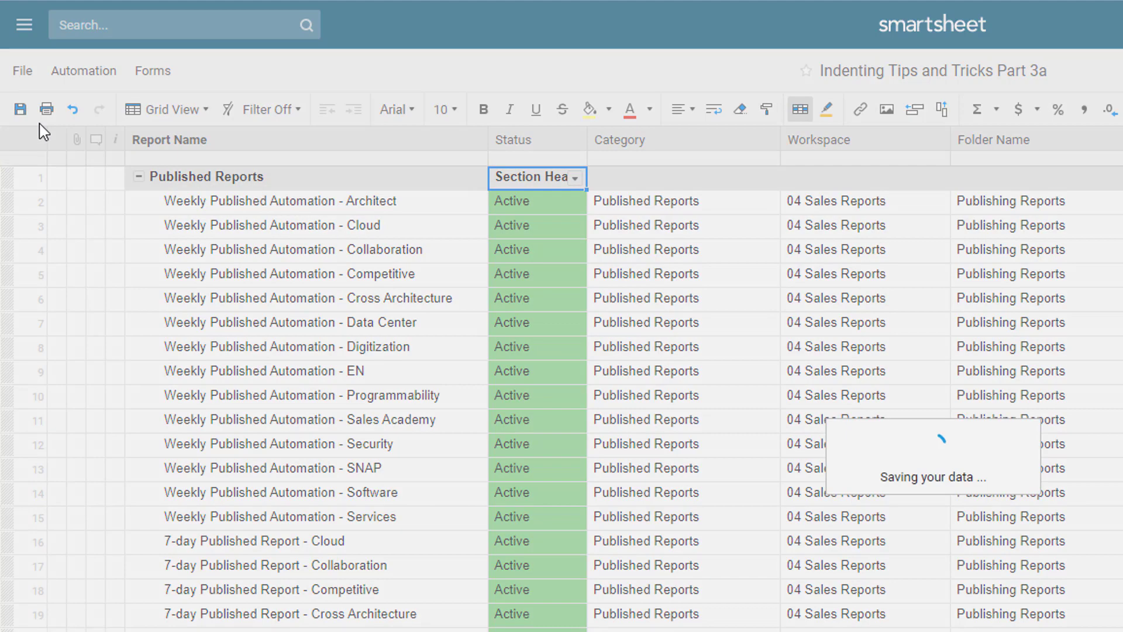
Step: Collapse the Published Reports section and set the Expired Reports header row's Status to Section Header
{"action": "left_click", "coordinate": [139, 176]}
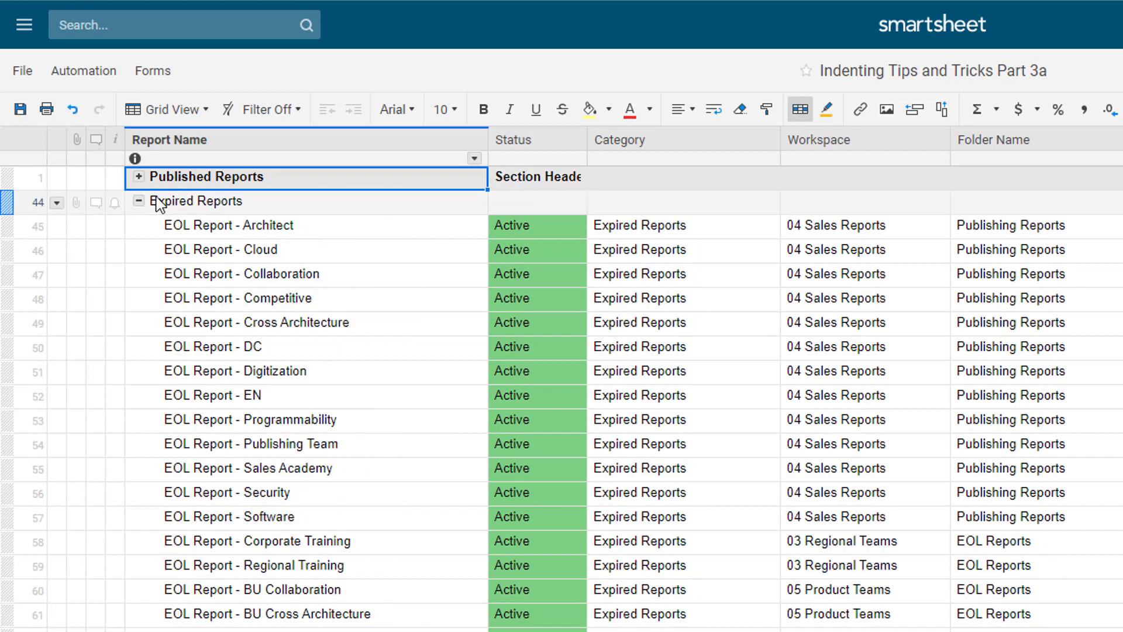
{"action": "left_click", "coordinate": [550, 205]}
{"action": "left_click", "coordinate": [575, 203]}
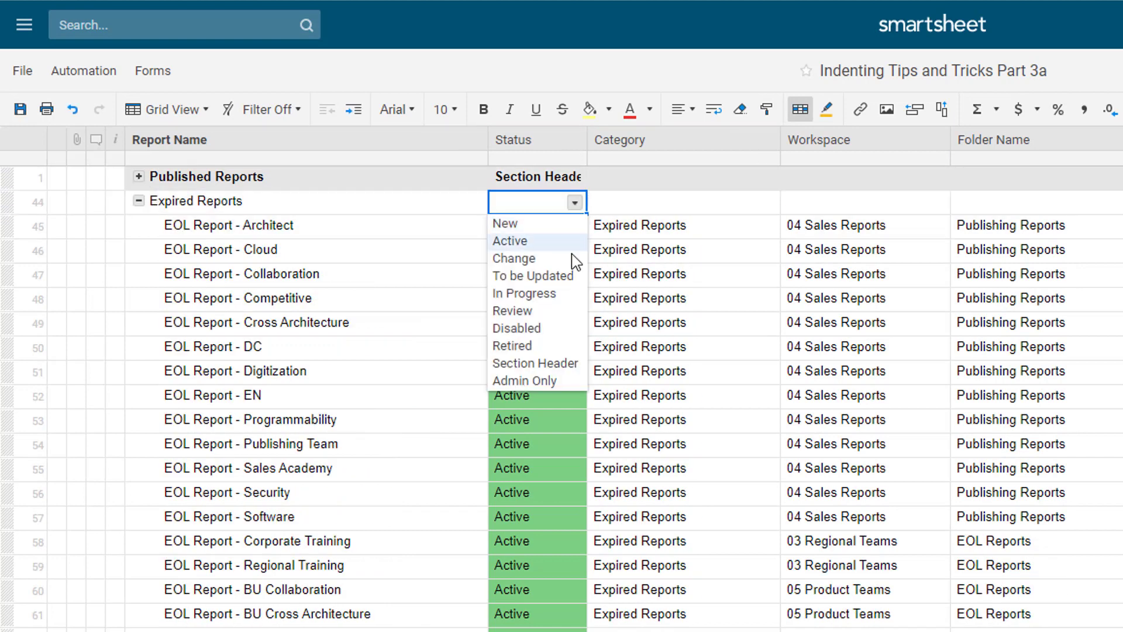
{"action": "left_click", "coordinate": [537, 363]}
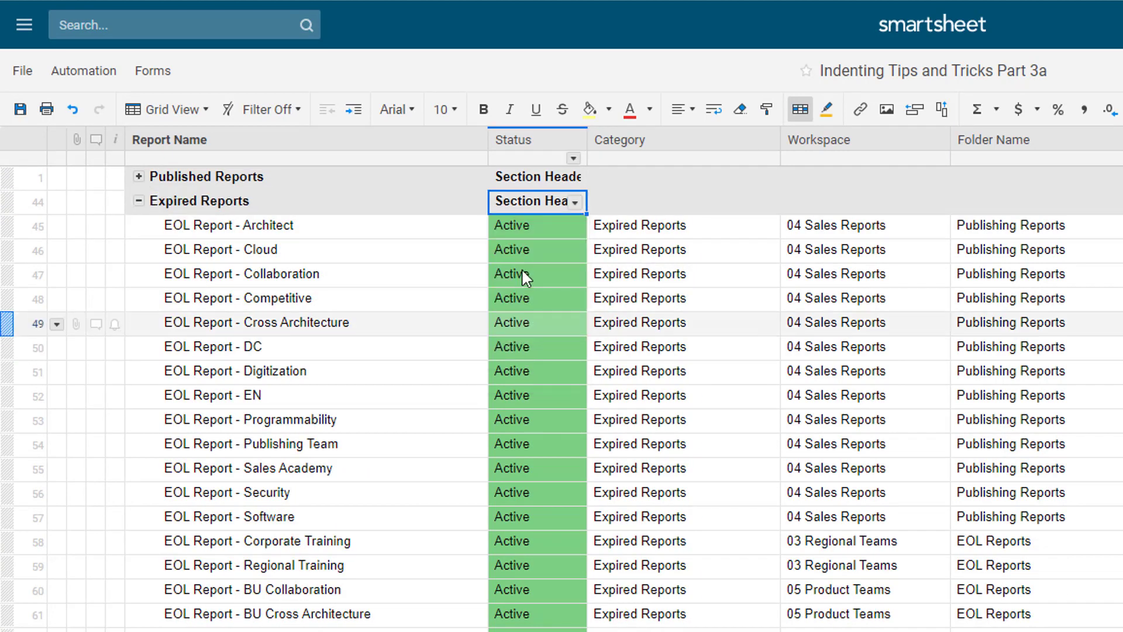
Step: Expand the Published Reports section and look through its rows down to the Expired Reports header row
{"action": "left_click", "coordinate": [138, 206]}
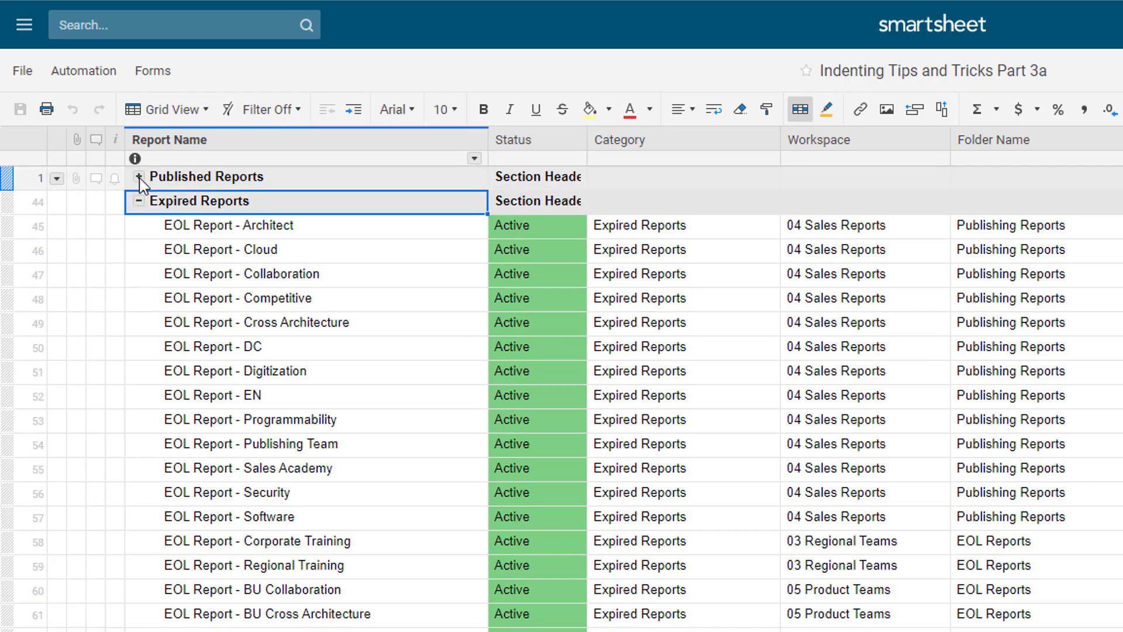
{"action": "left_click", "coordinate": [139, 177]}
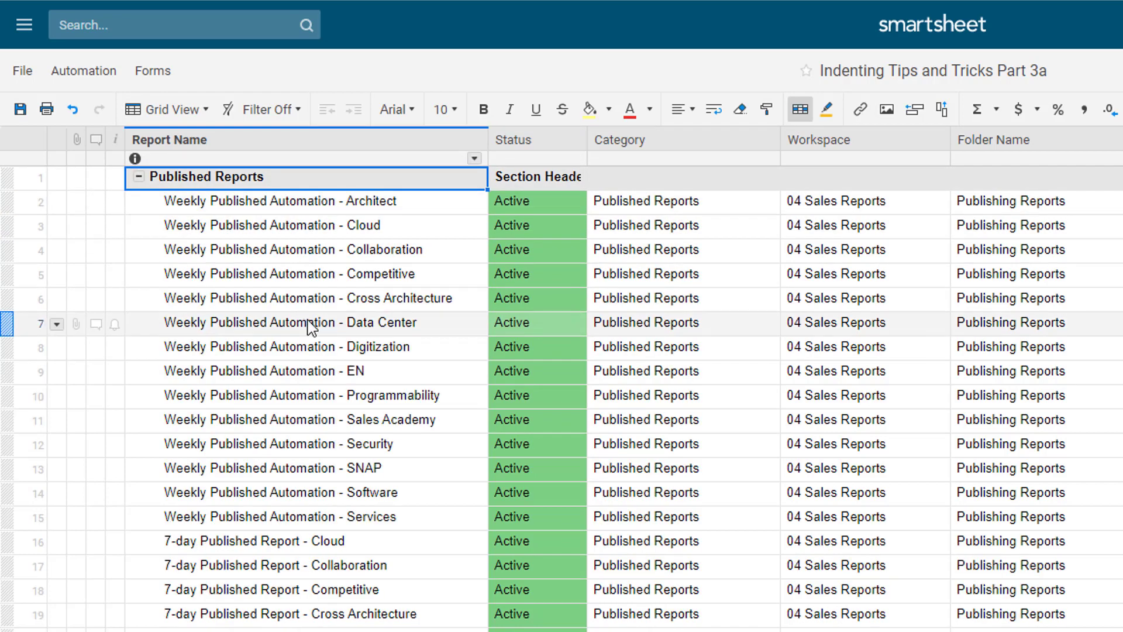
{"action": "scroll", "coordinate": [309, 328], "scroll_direction": "down", "scroll_amount": 10}
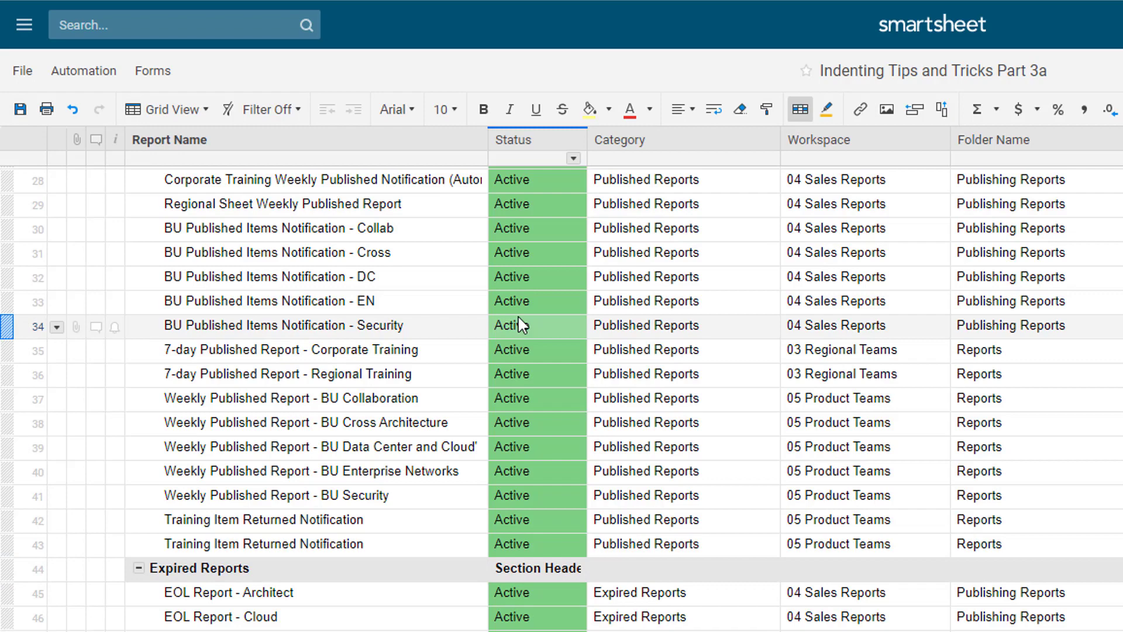
{"action": "scroll", "coordinate": [518, 314], "scroll_direction": "down", "scroll_amount": 5}
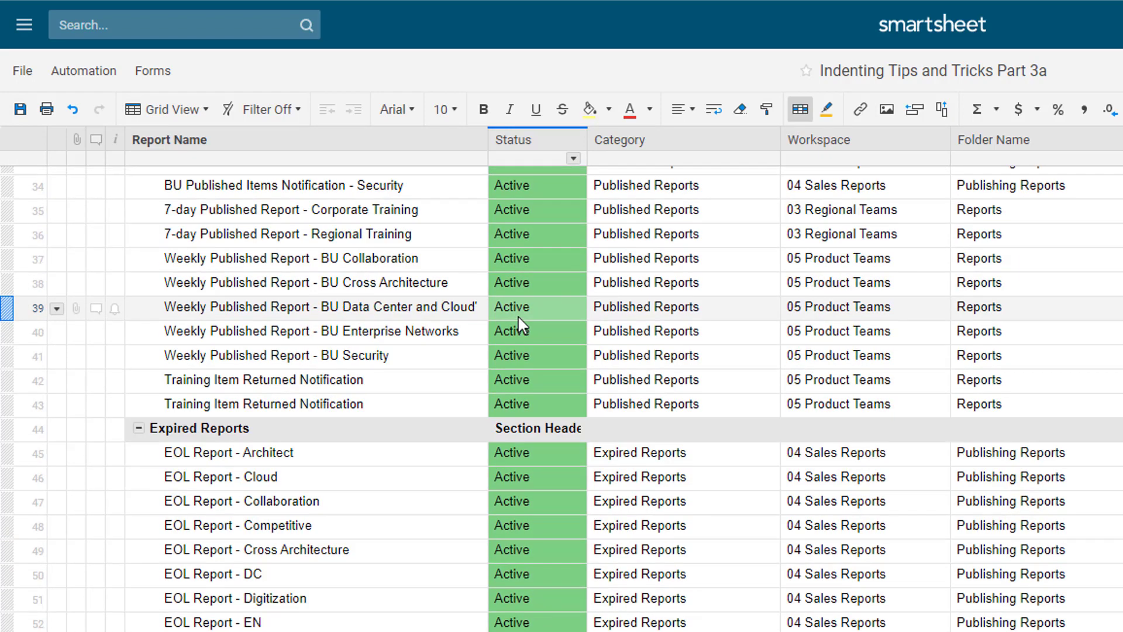
{"action": "scroll", "coordinate": [518, 319], "scroll_direction": "down", "scroll_amount": 5}
{"action": "scroll", "coordinate": [518, 319], "scroll_direction": "up", "scroll_amount": 20}
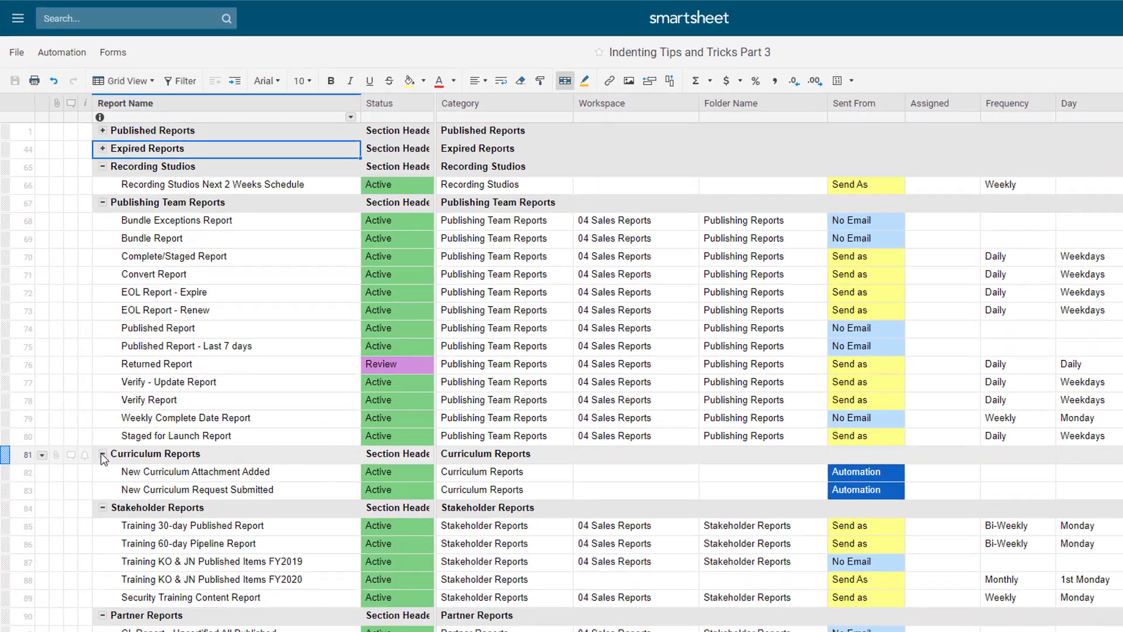
Step: Collapse the Curriculum Reports section, move it directly above Publishing Team Reports, and expand it again
{"action": "left_click", "coordinate": [110, 483]}
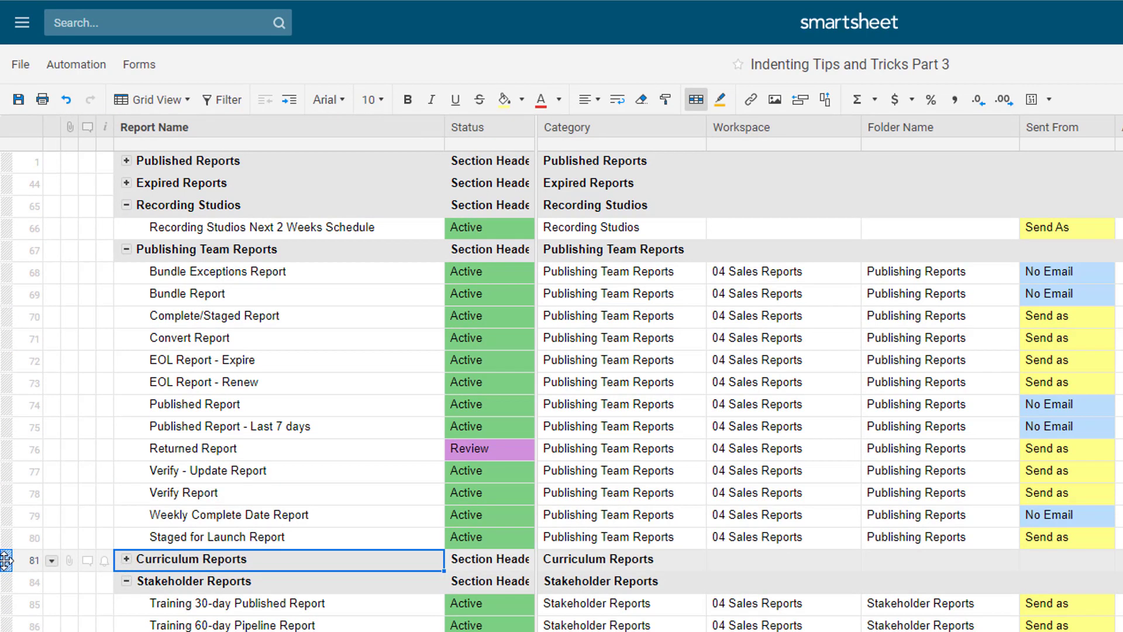
{"action": "left_click_drag", "start_coordinate": [6, 560], "coordinate": [30, 255]}
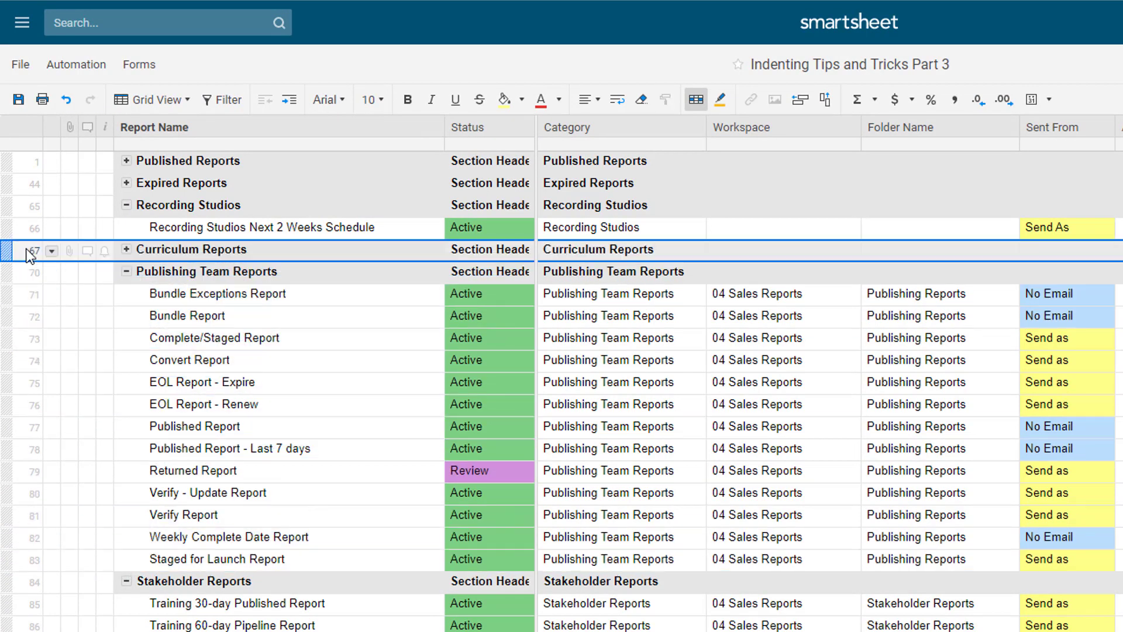
{"action": "left_click", "coordinate": [127, 250]}
{"action": "left_click", "coordinate": [126, 249]}
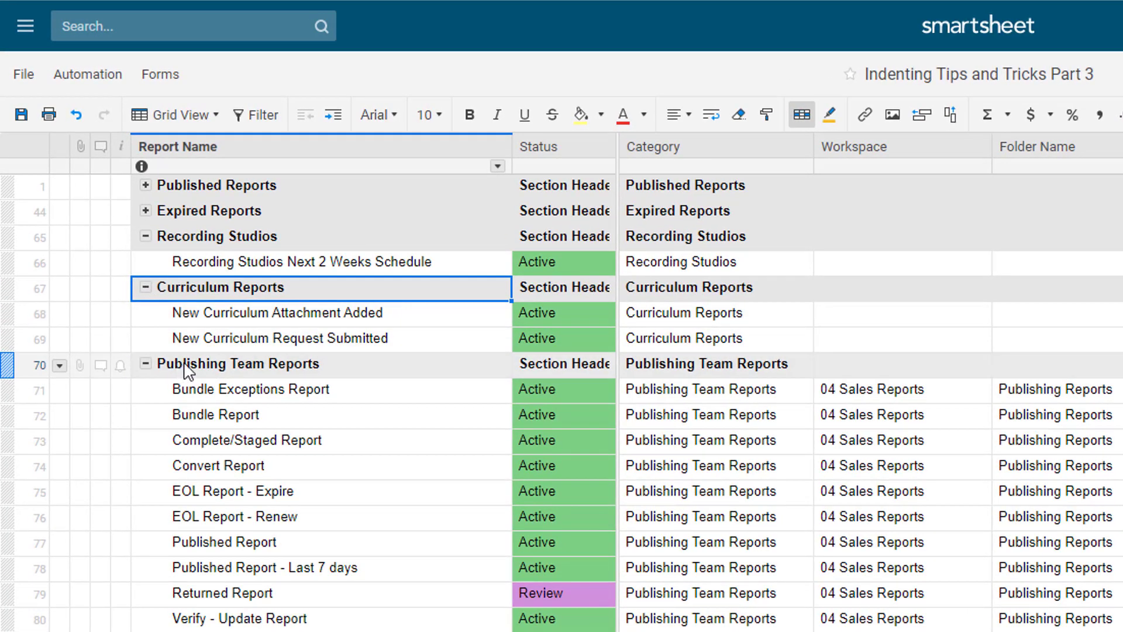
Step: Outdent the New Curriculum Attachment Added row and indent it back under the Curriculum Reports header
{"action": "left_click", "coordinate": [210, 321]}
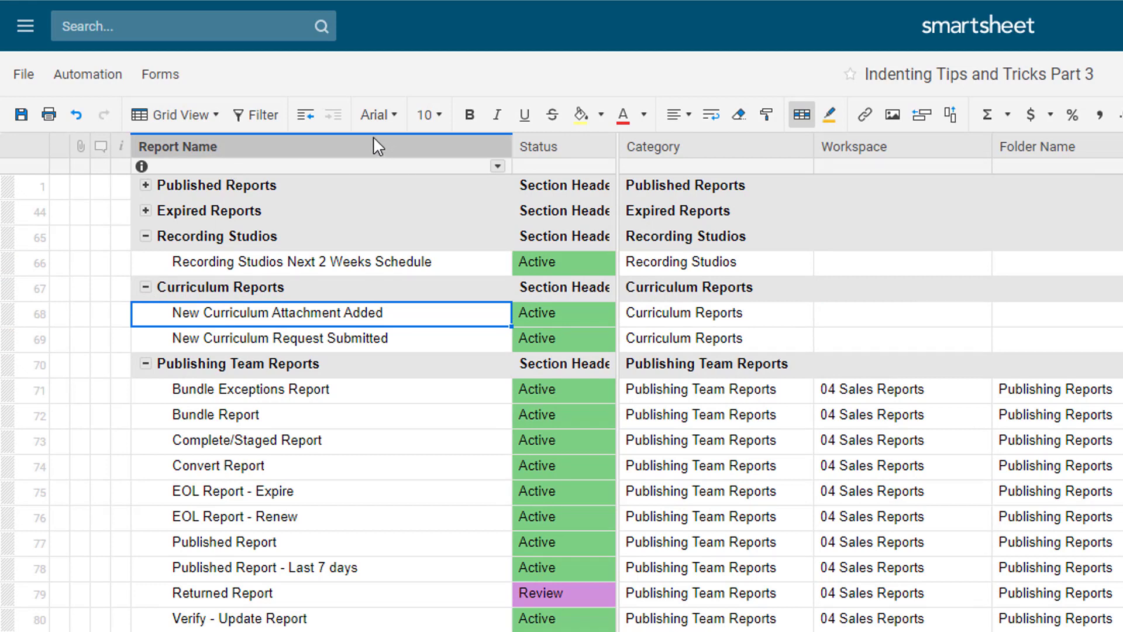
{"action": "left_click", "coordinate": [305, 117]}
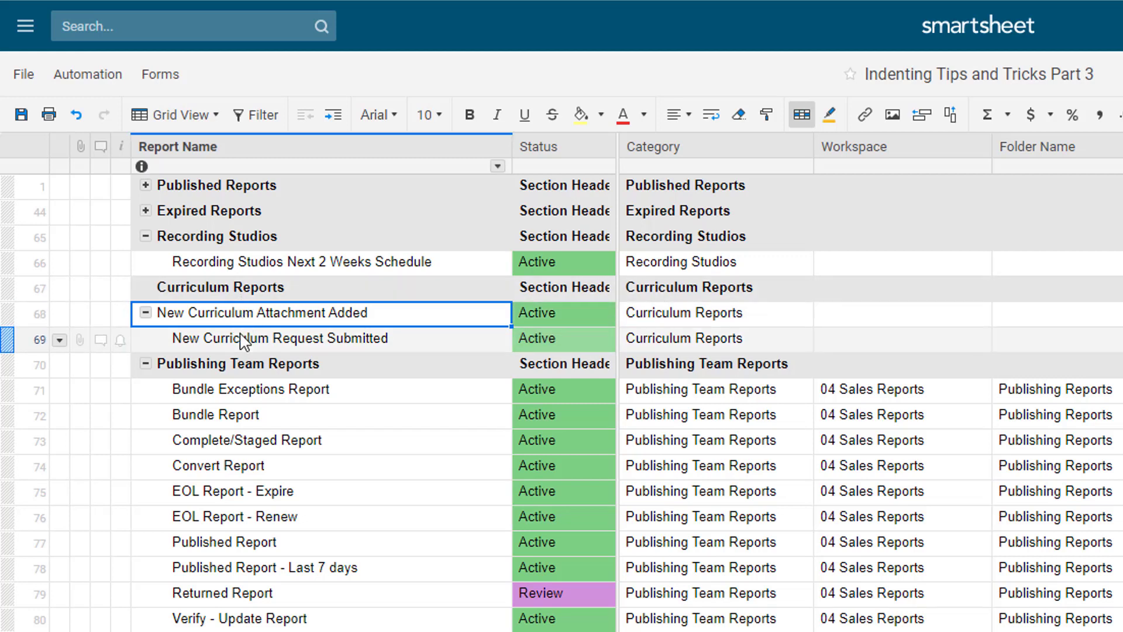
{"action": "left_click", "coordinate": [236, 289]}
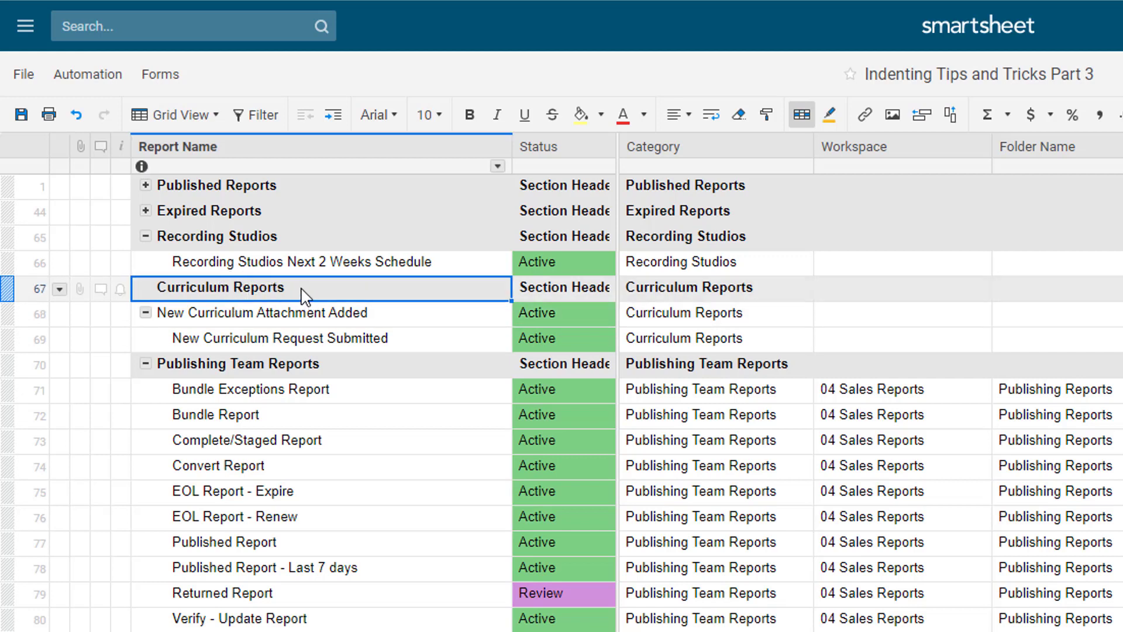
{"action": "left_click", "coordinate": [294, 316]}
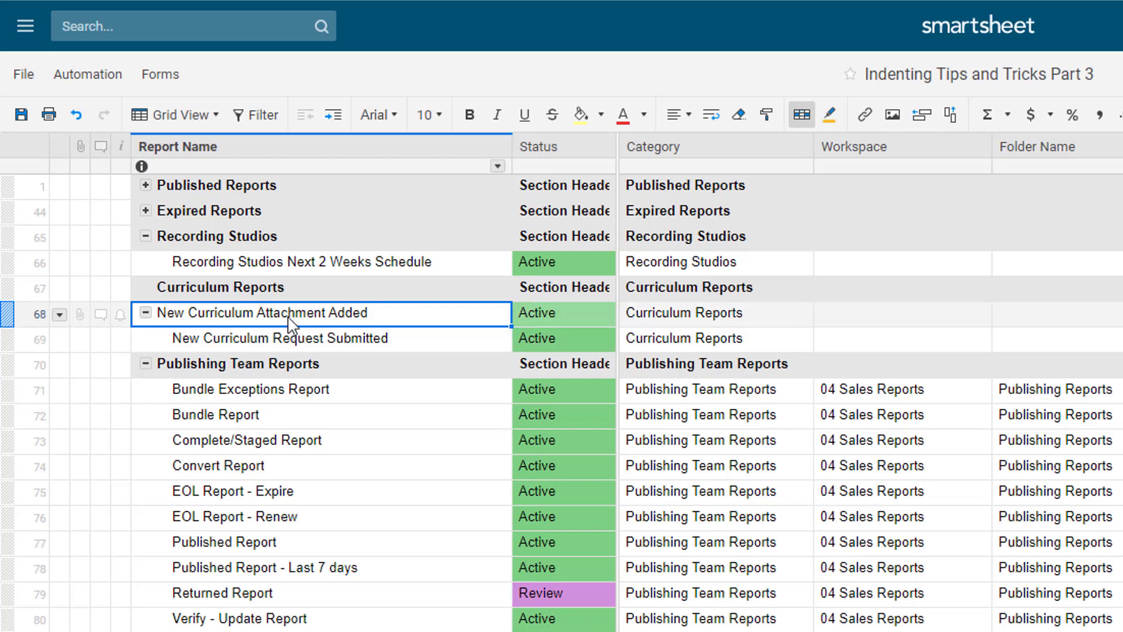
{"action": "left_click", "coordinate": [334, 122]}
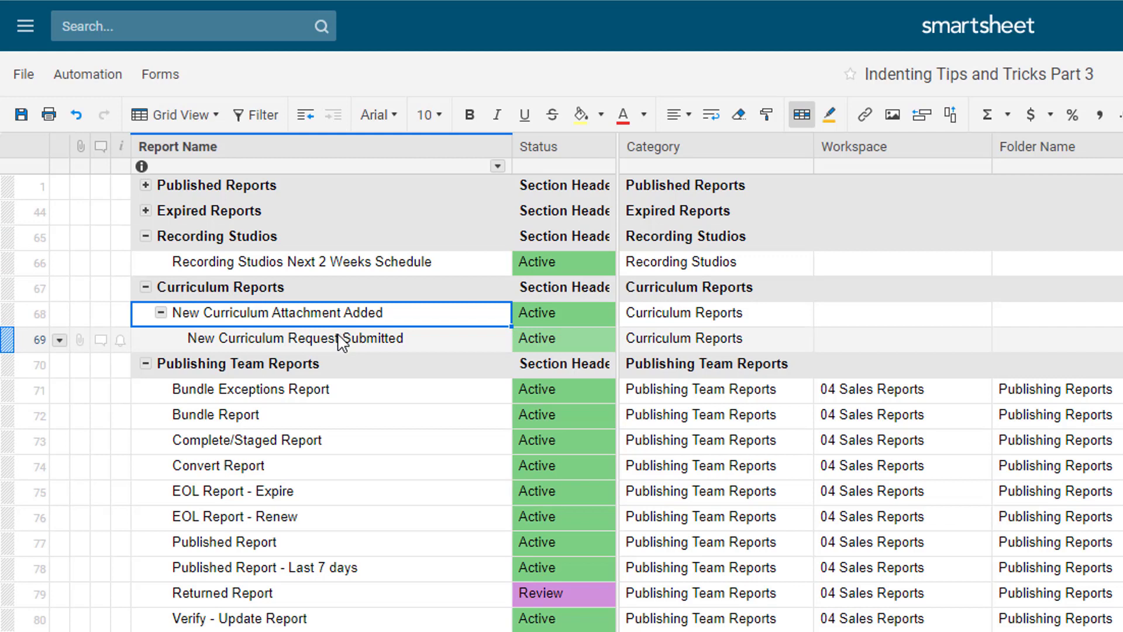
Step: Outdent the New Curriculum Request Submitted row one level so it sits directly under Curriculum Reports
{"action": "left_click", "coordinate": [245, 293]}
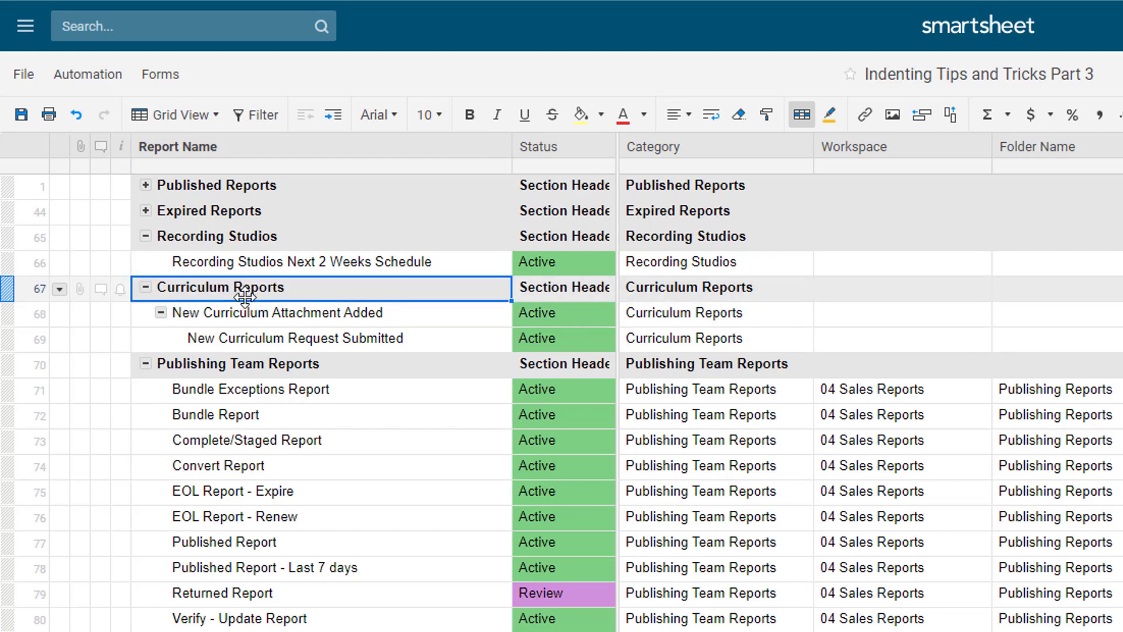
{"action": "left_click", "coordinate": [220, 349]}
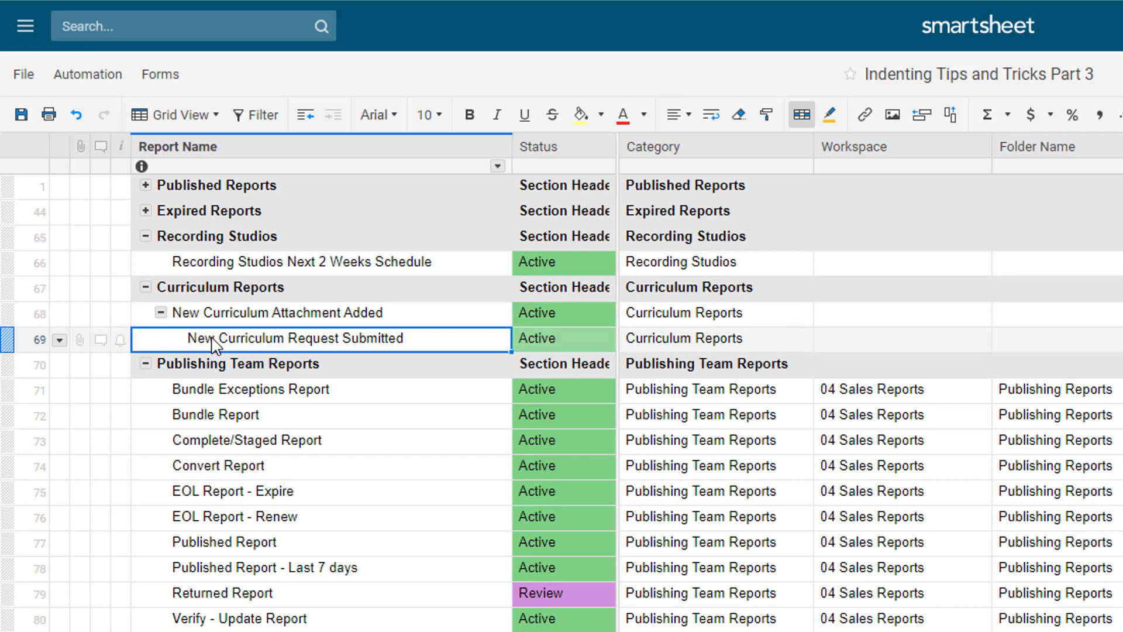
{"action": "left_click", "coordinate": [306, 115]}
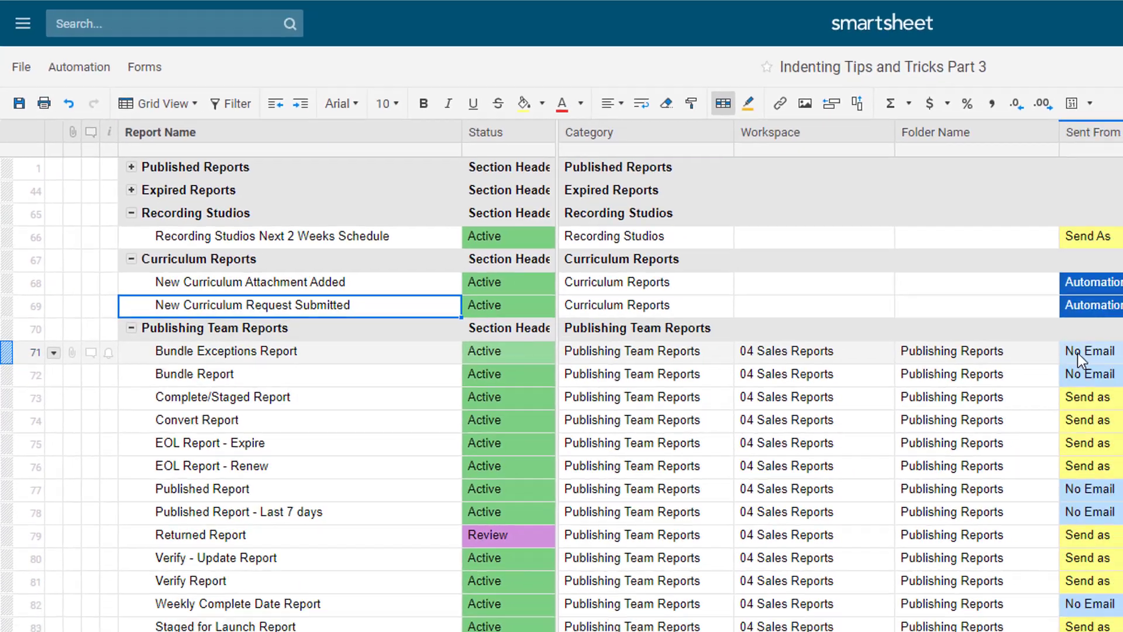
Step: Examine the Sent From values of the Bundle Exceptions Report and Bundle Report rows
{"action": "left_click", "coordinate": [1077, 352]}
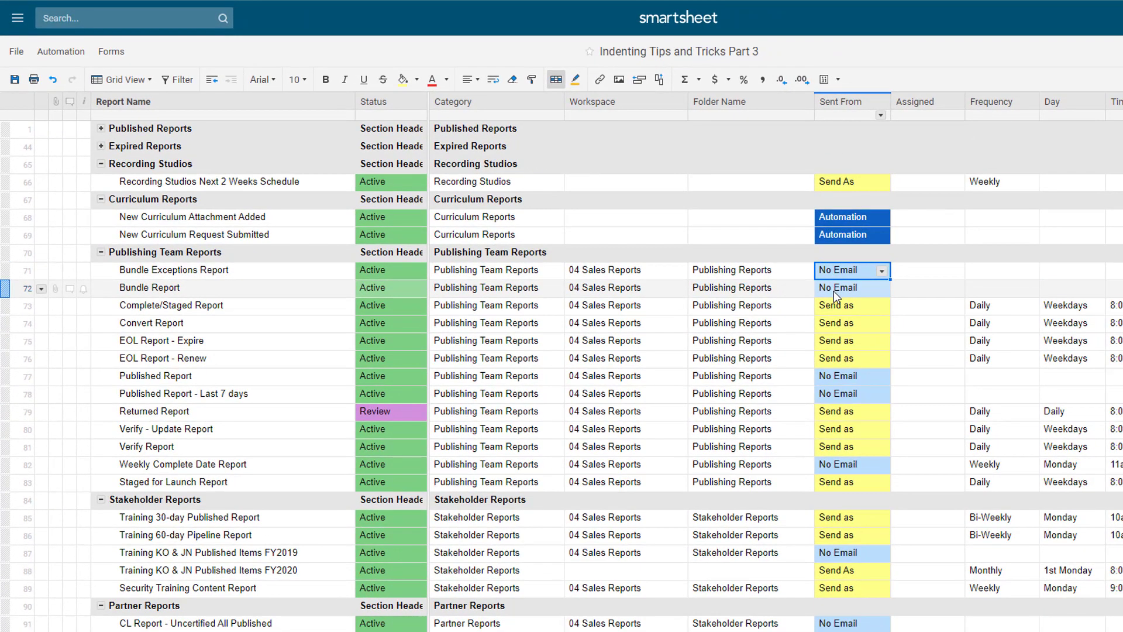
{"action": "left_click", "coordinate": [834, 290]}
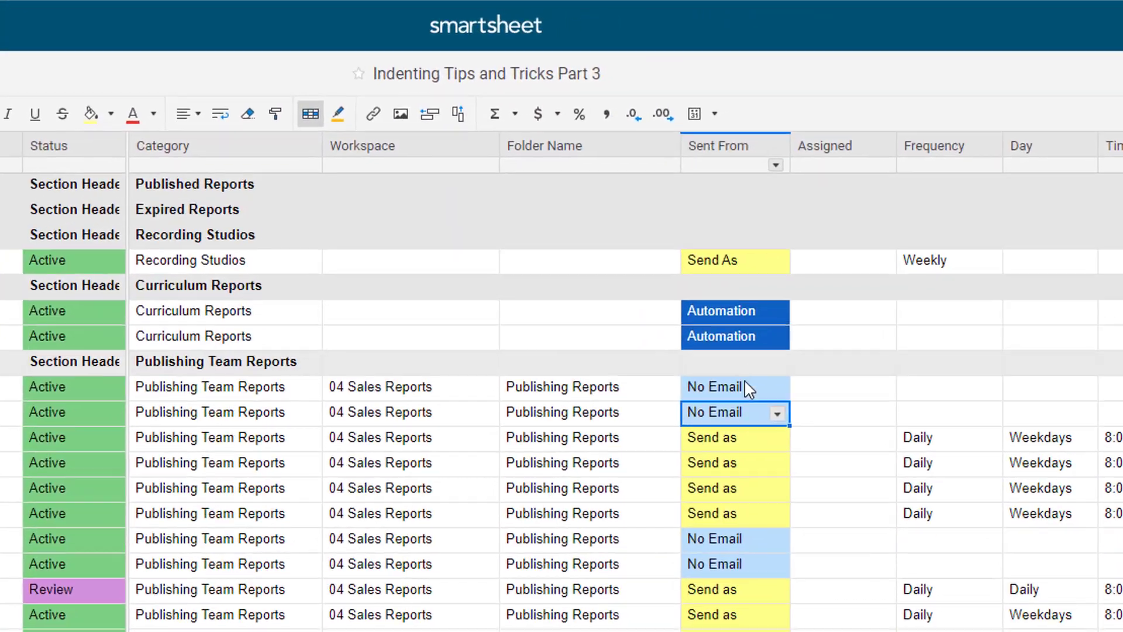
{"action": "left_click", "coordinate": [741, 390]}
{"action": "left_click", "coordinate": [742, 410]}
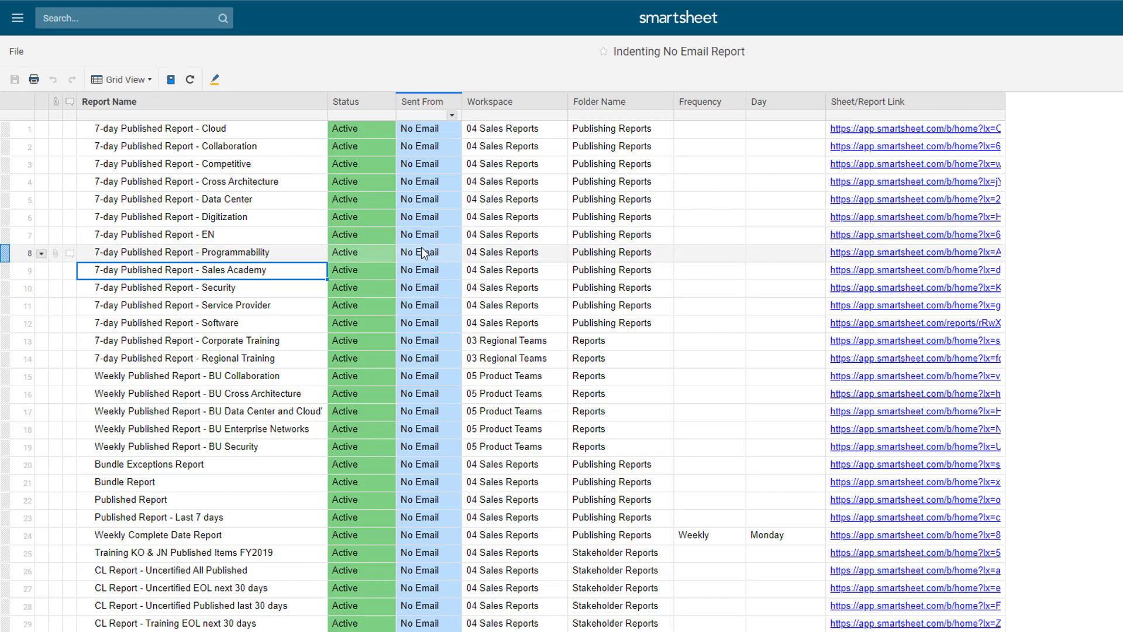
Step: Inspect the Indenting No Email Report's builder criteria, close them without changes, and look through the report's rows
{"action": "left_click", "coordinate": [170, 79]}
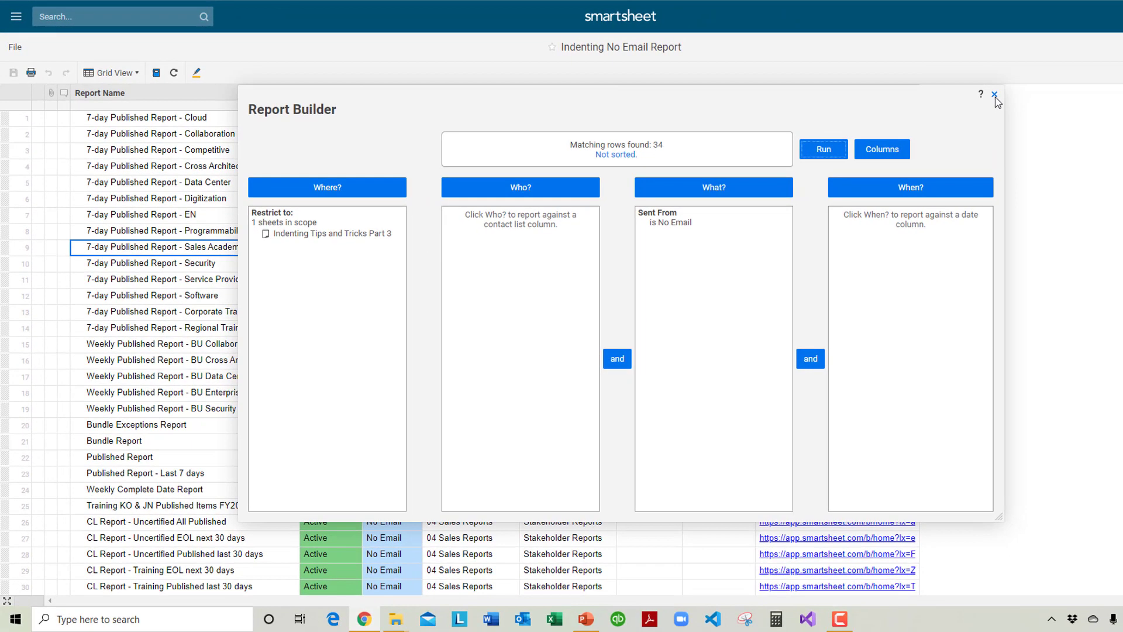
{"action": "left_click", "coordinate": [995, 96]}
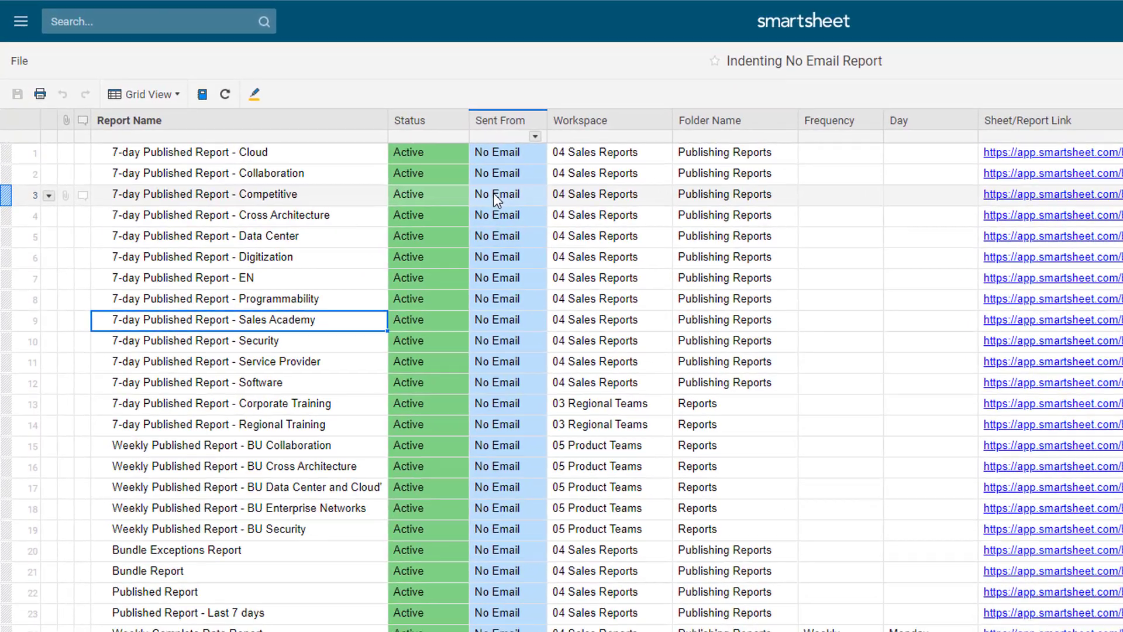
{"action": "scroll", "coordinate": [335, 227], "scroll_direction": "down", "scroll_amount": 4}
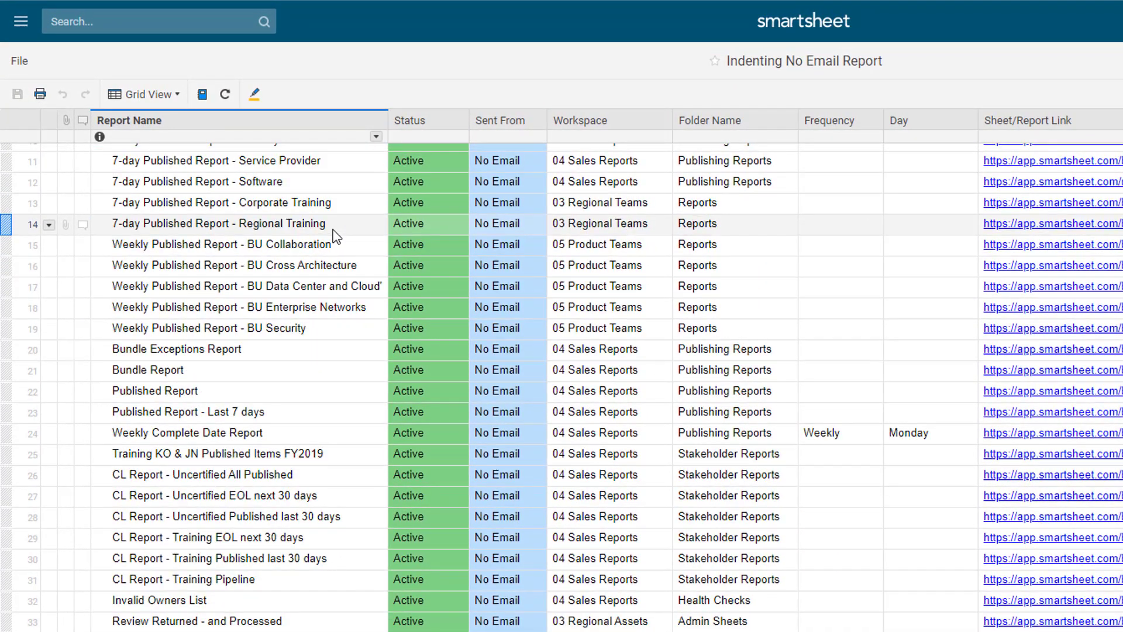
Step: Examine the Indenting No Email Report's rows from the 7-day Published Reports down to the Admin Sheets entries
{"action": "scroll", "coordinate": [335, 237], "scroll_direction": "up", "scroll_amount": 4}
{"action": "scroll", "coordinate": [336, 236], "scroll_direction": "down", "scroll_amount": 5}
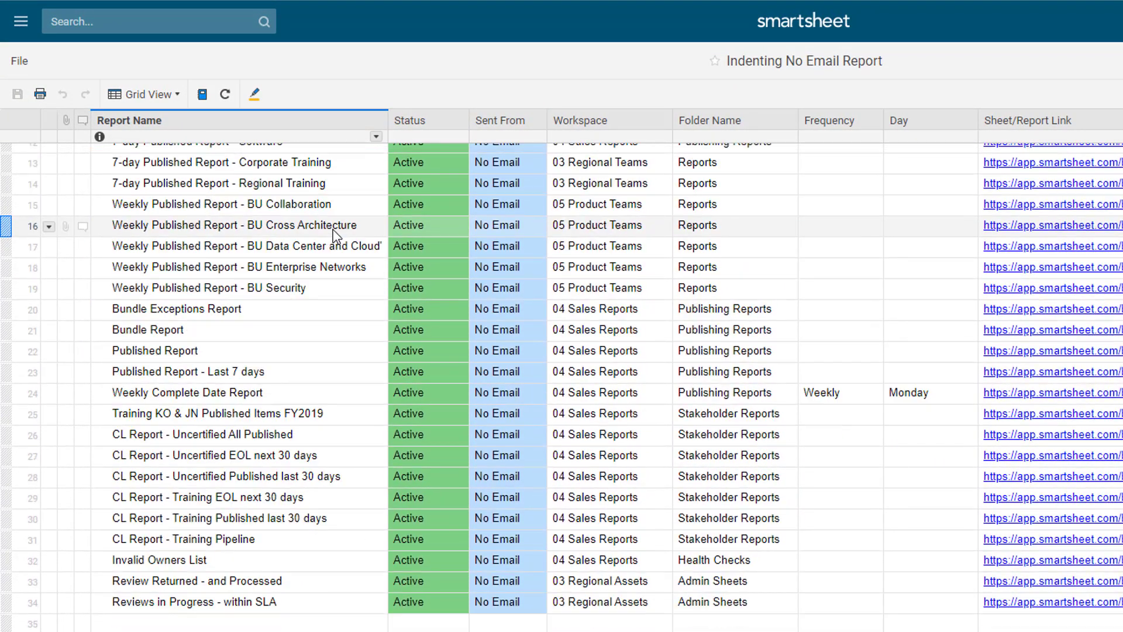
{"action": "scroll", "coordinate": [333, 230], "scroll_direction": "up", "scroll_amount": 5}
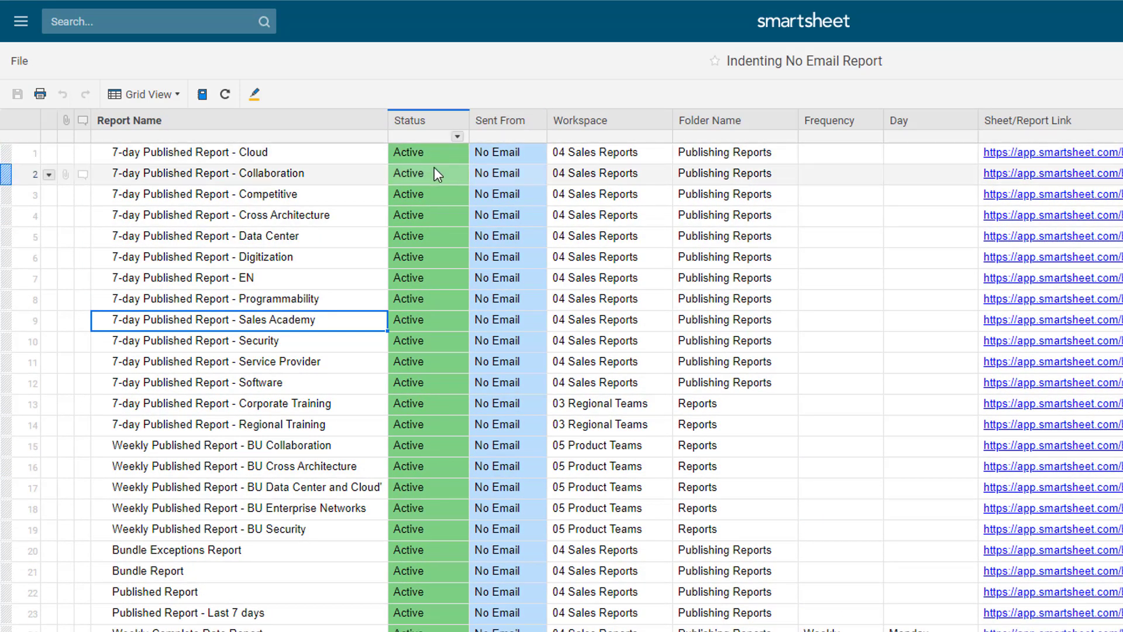
{"action": "scroll", "coordinate": [357, 293], "scroll_direction": "down", "scroll_amount": 4}
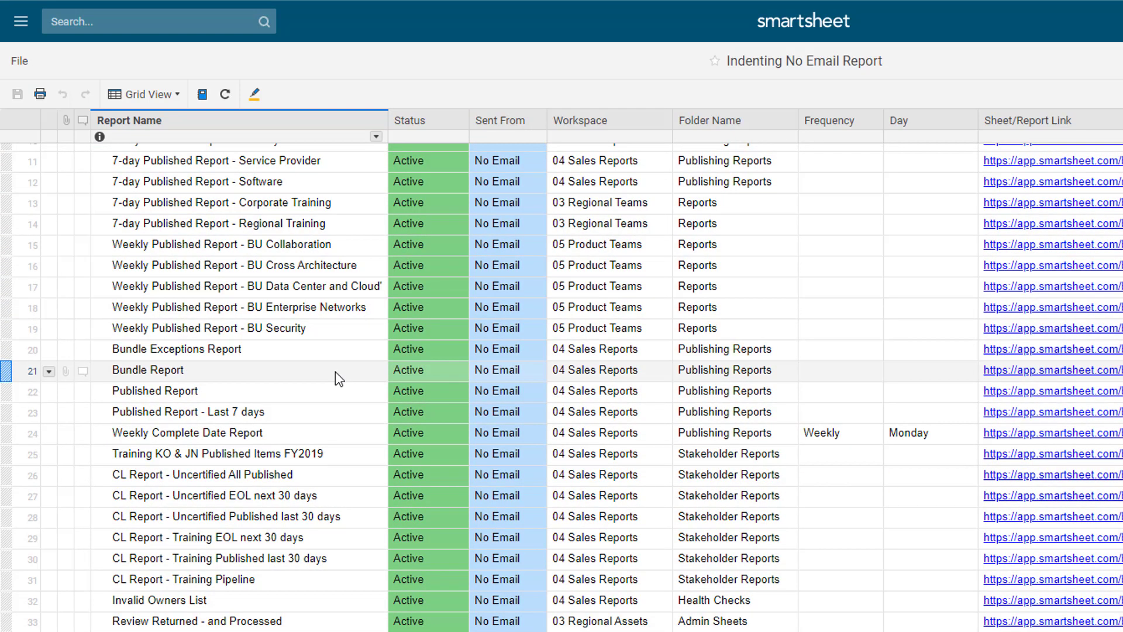
{"action": "scroll", "coordinate": [325, 297], "scroll_direction": "up", "scroll_amount": 4}
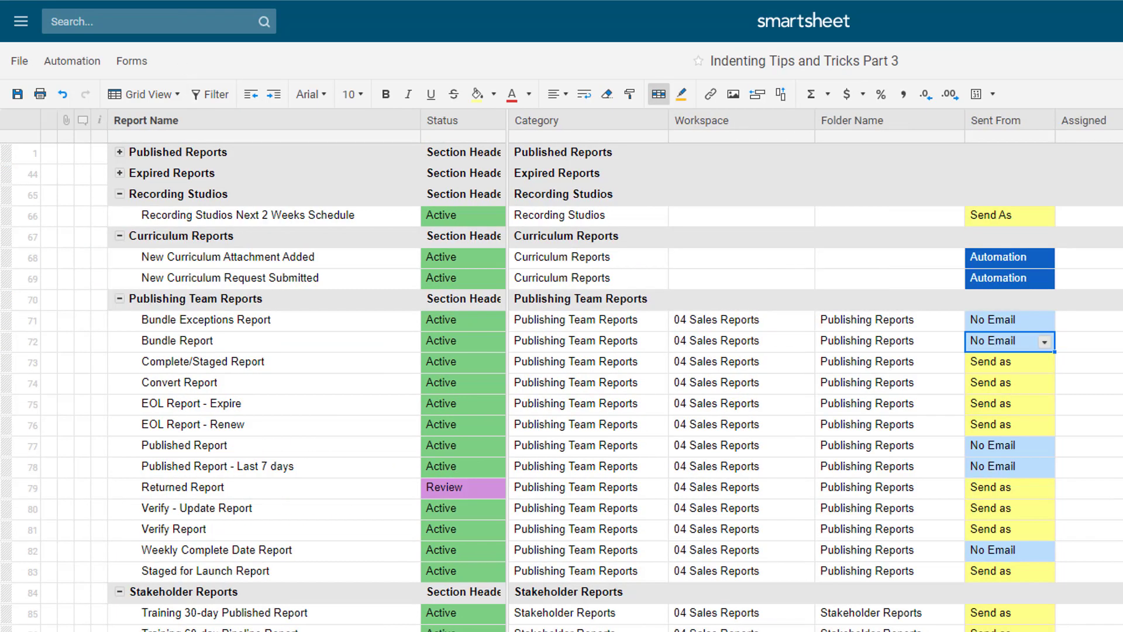
Step: Switch to the Indenting Tips and Tricks Part 3 sheet and compare its Category values with the Publishing Team Reports header
{"action": "left_click", "coordinate": [579, 124]}
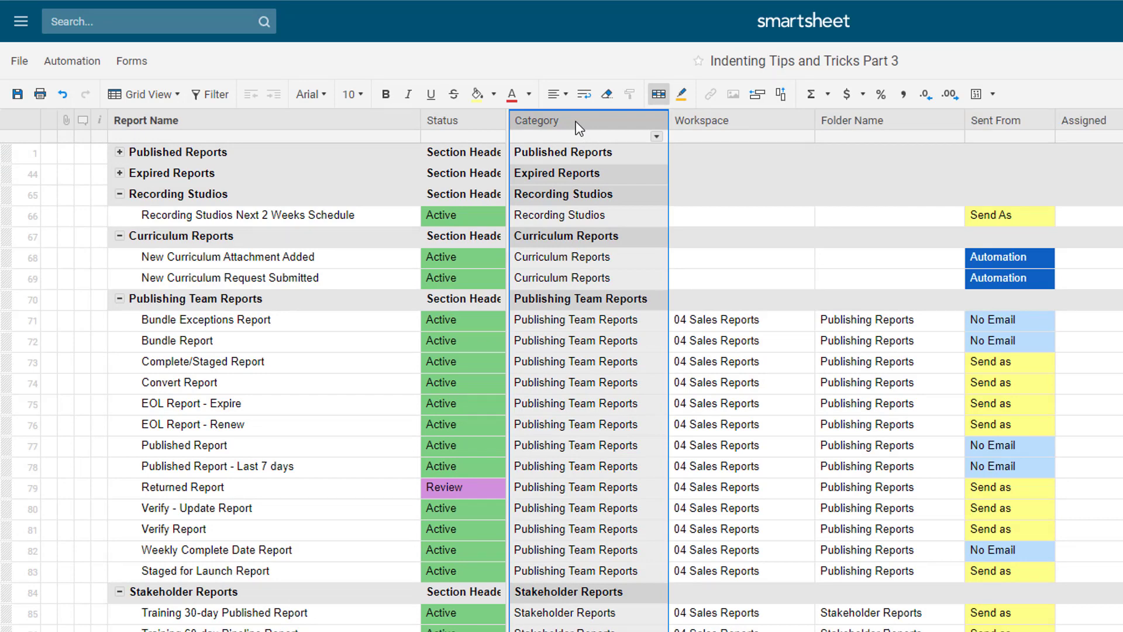
{"action": "left_click", "coordinate": [572, 321]}
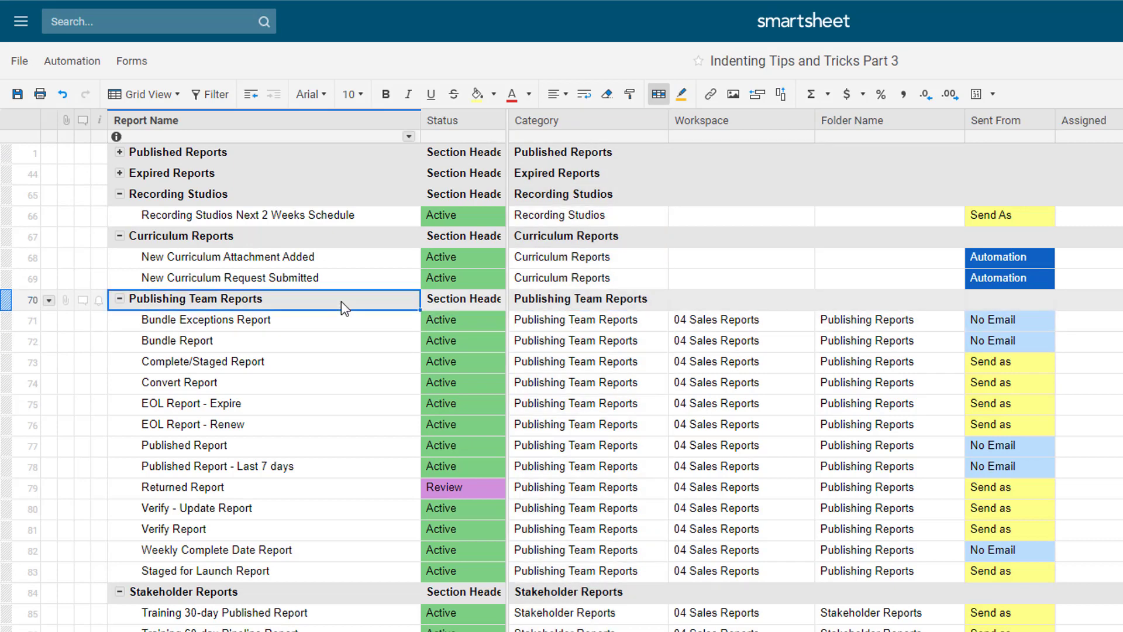
{"action": "left_click", "coordinate": [540, 364]}
{"action": "left_click", "coordinate": [374, 301]}
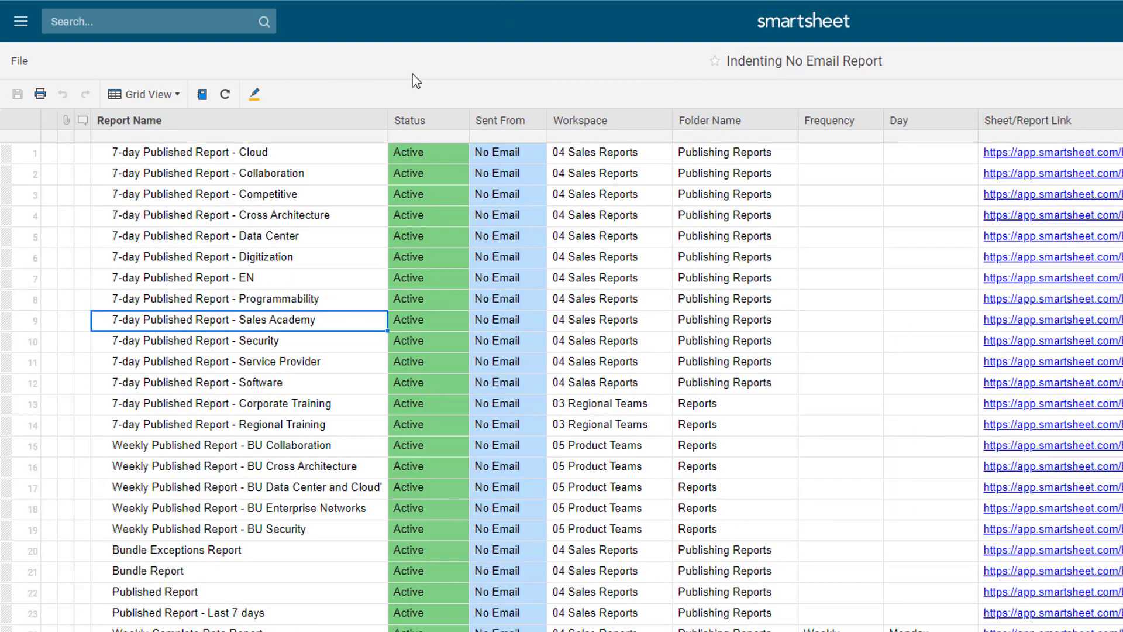
Step: Add the Category column to the Indenting No Email Report's results and place it between Status and Sent From
{"action": "left_click", "coordinate": [173, 96]}
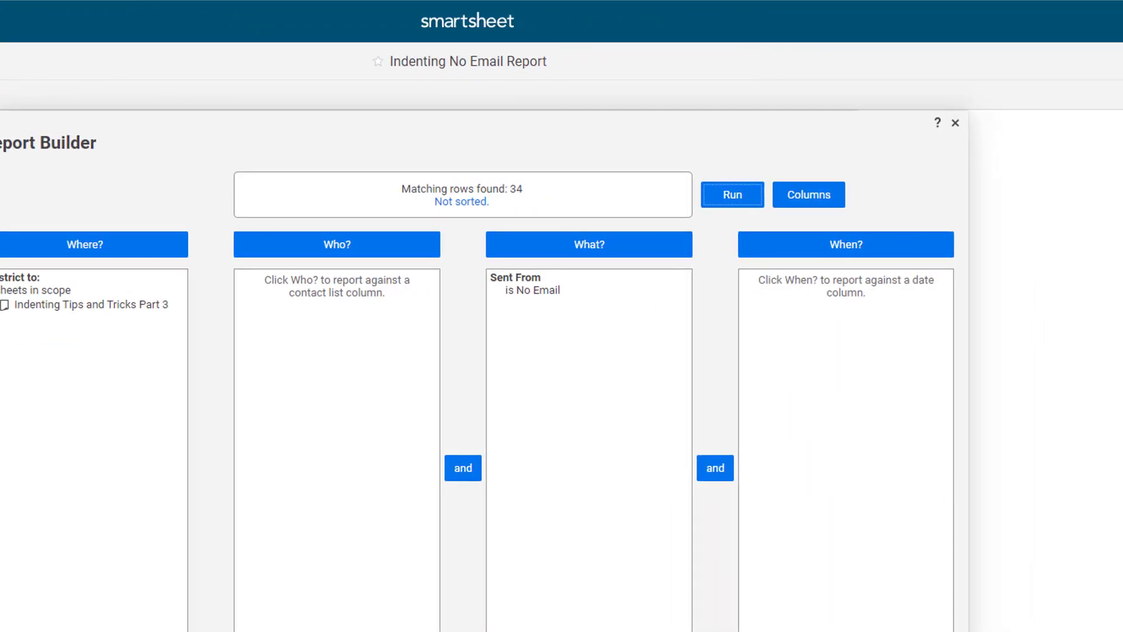
{"action": "left_click", "coordinate": [1114, 195]}
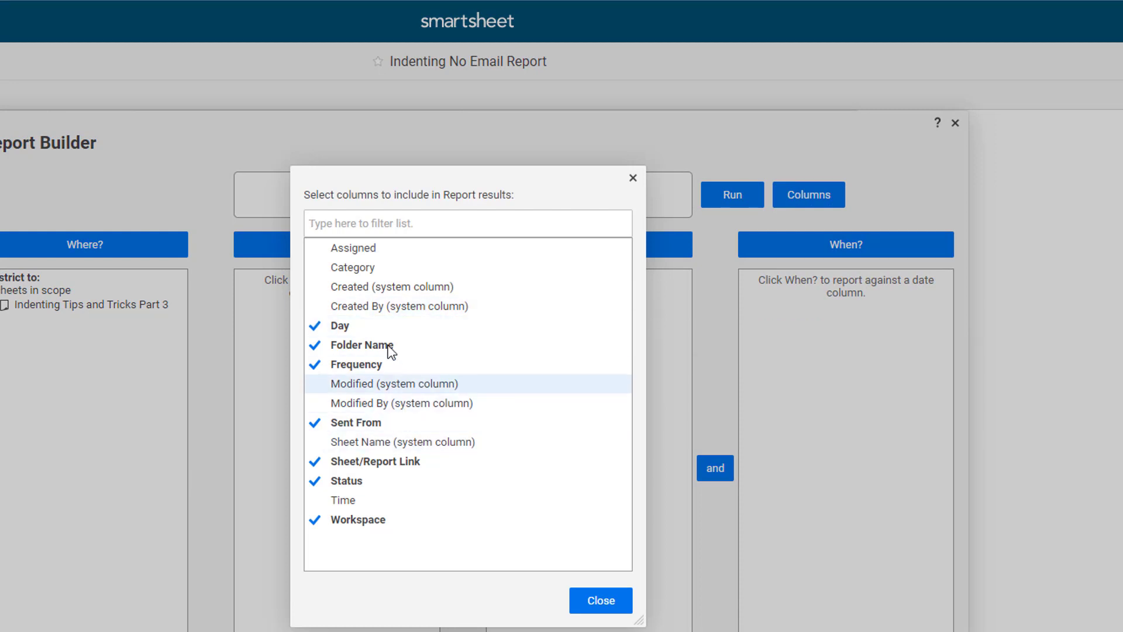
{"action": "left_click", "coordinate": [361, 271]}
{"action": "left_click", "coordinate": [613, 601]}
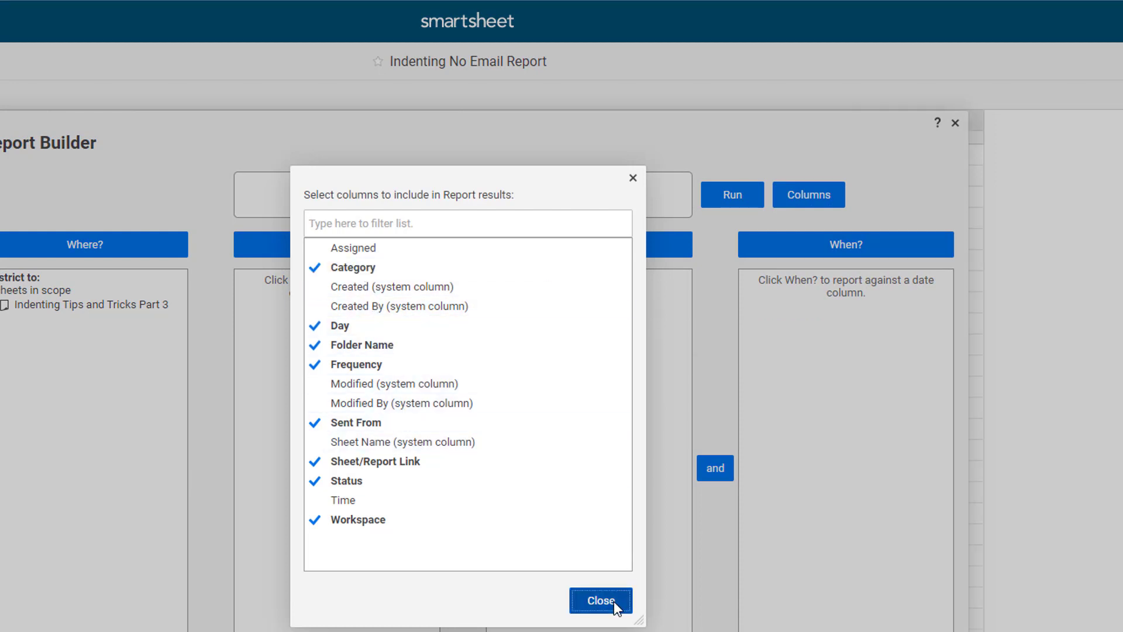
{"action": "left_click", "coordinate": [738, 196]}
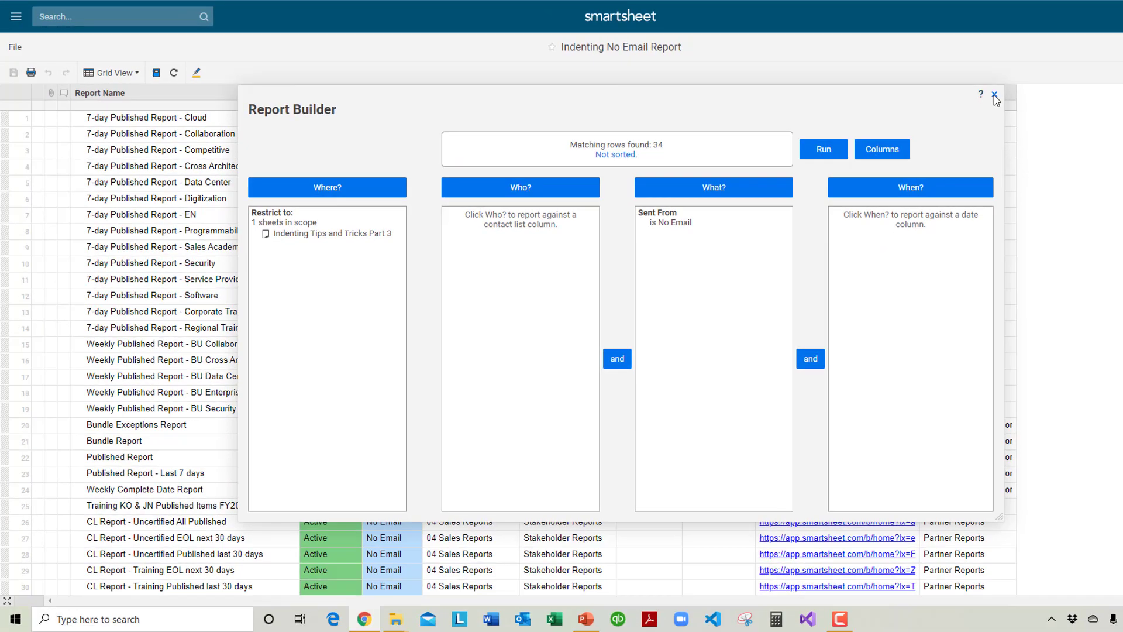
{"action": "left_click", "coordinate": [960, 120]}
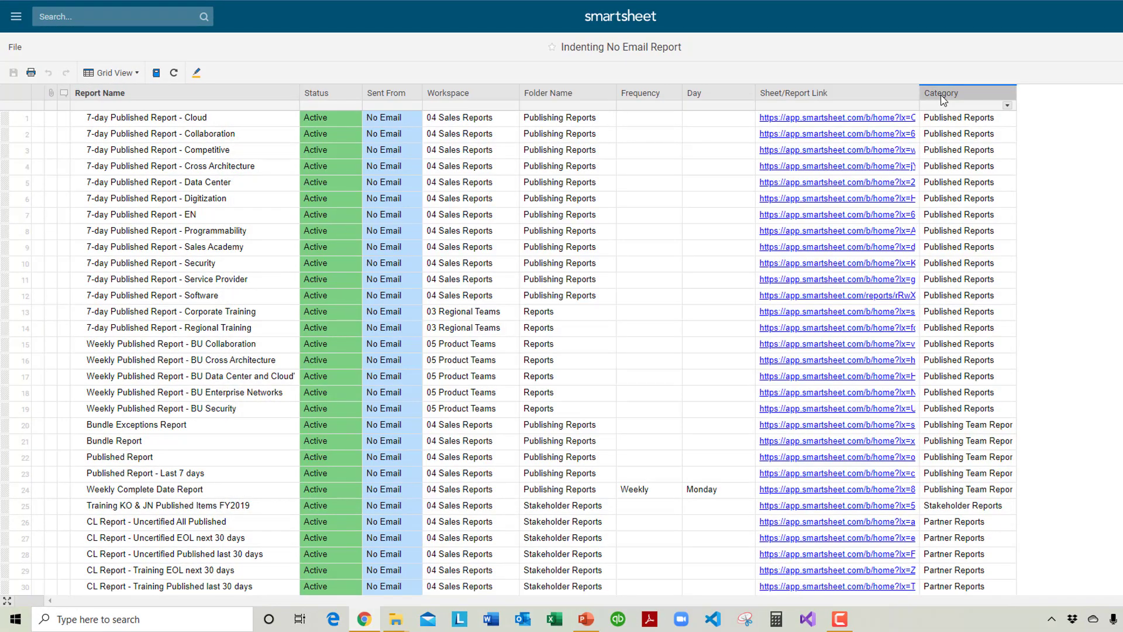
{"action": "left_click_drag", "start_coordinate": [943, 99], "coordinate": [403, 100]}
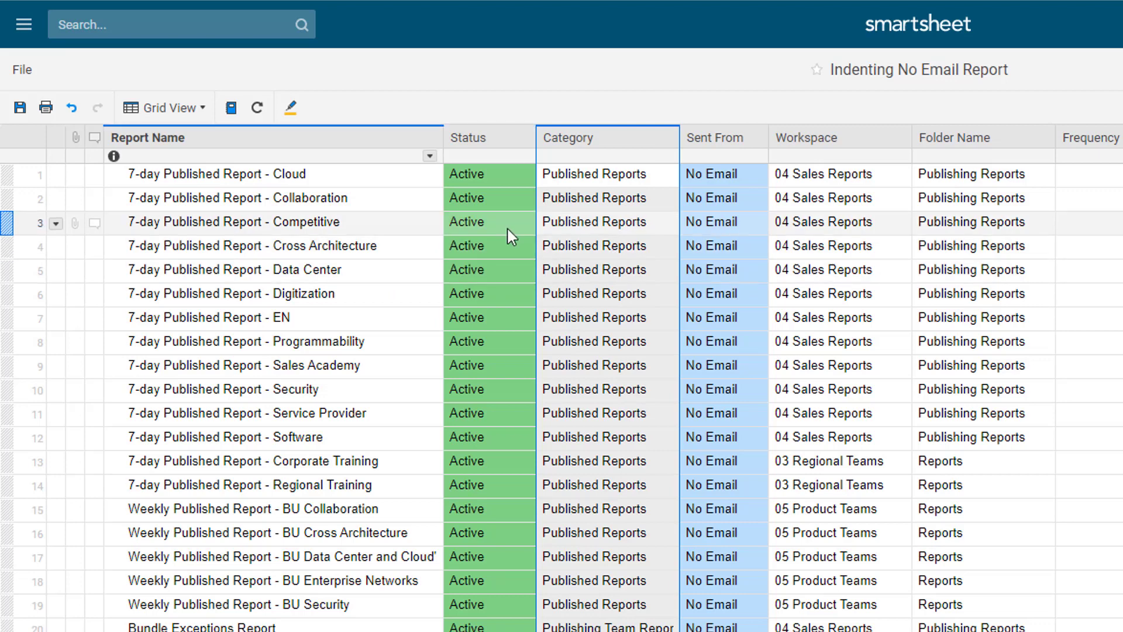
Step: Check the Category values of the Published, Partner and Stakeholder Reports rows and save the report
{"action": "left_click_drag", "start_coordinate": [596, 178], "coordinate": [585, 605]}
{"action": "scroll", "coordinate": [602, 554], "scroll_direction": "down", "scroll_amount": 5}
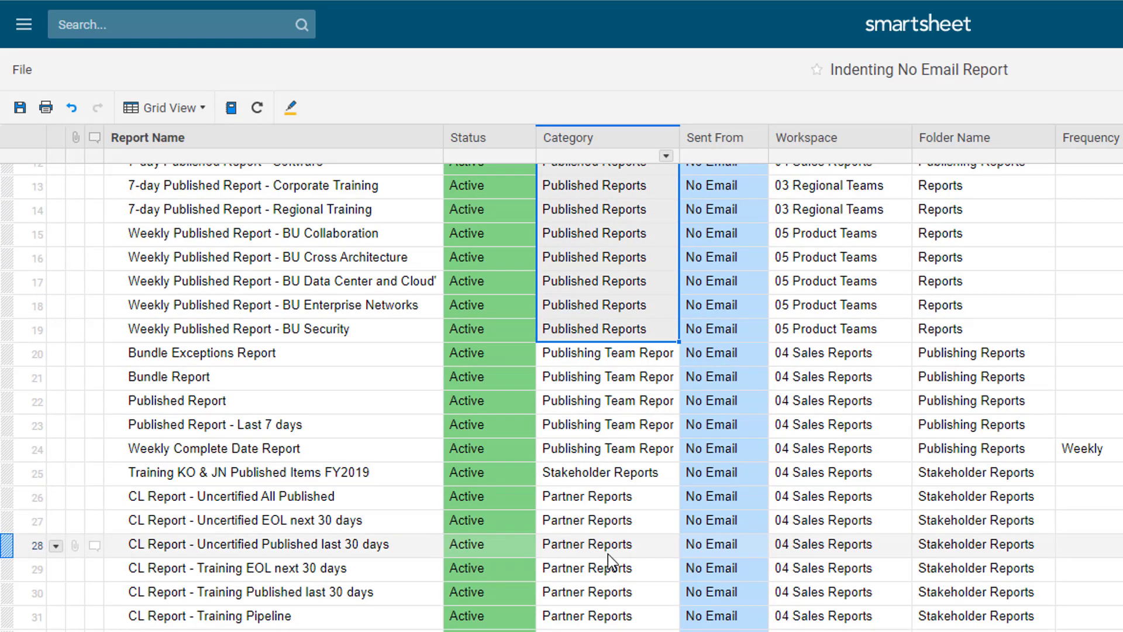
{"action": "left_click_drag", "start_coordinate": [602, 496], "coordinate": [597, 570]}
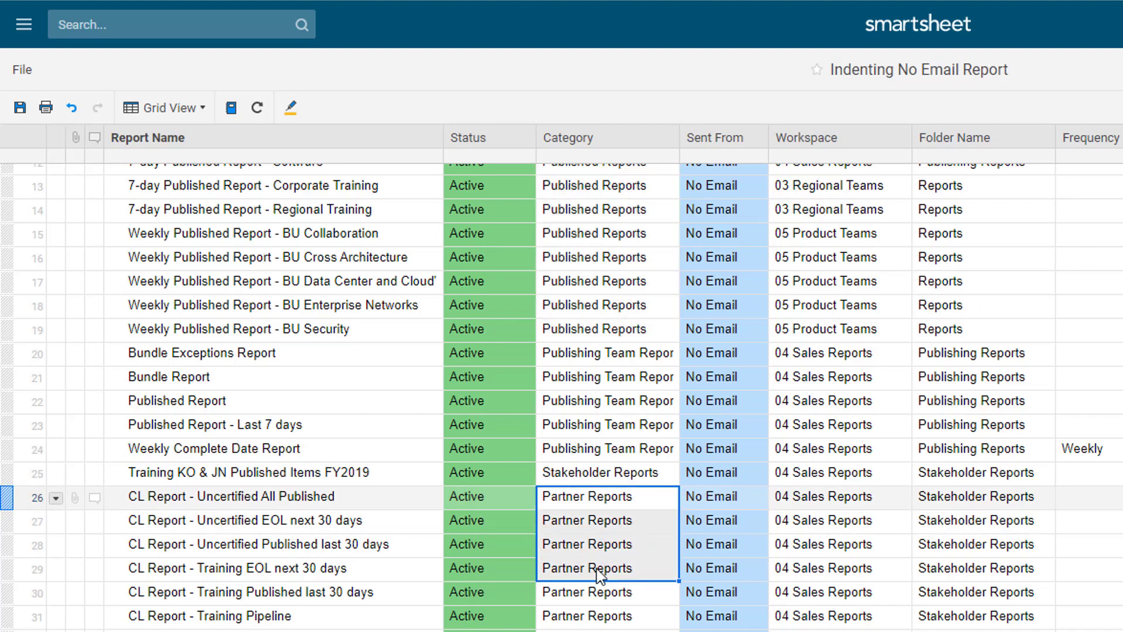
{"action": "left_click", "coordinate": [613, 473]}
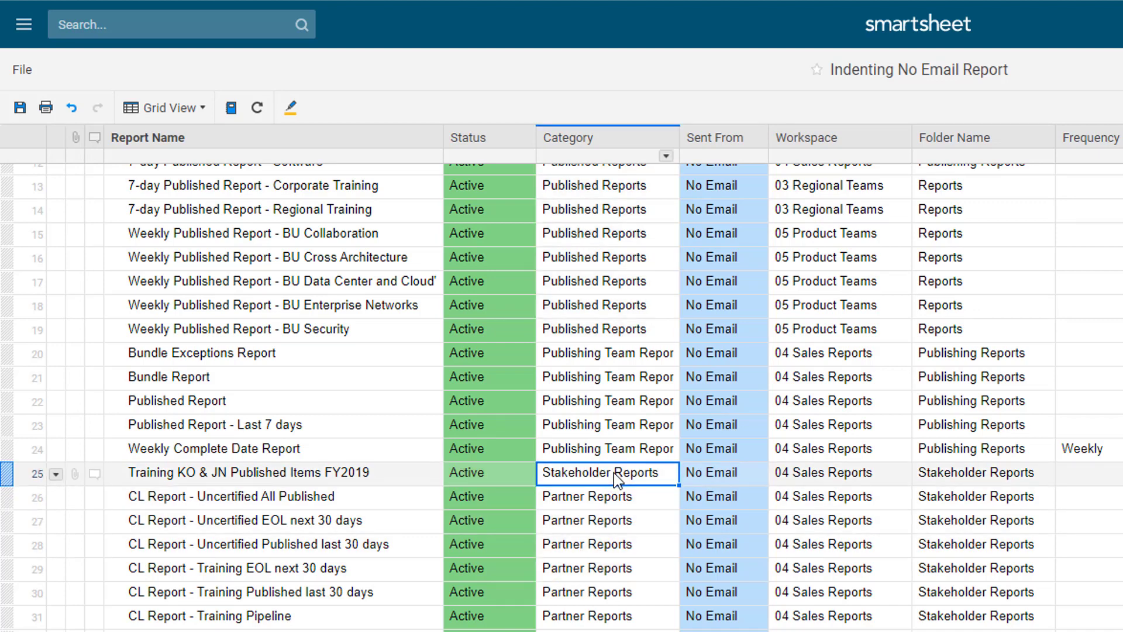
{"action": "scroll", "coordinate": [614, 473], "scroll_direction": "up", "scroll_amount": 5}
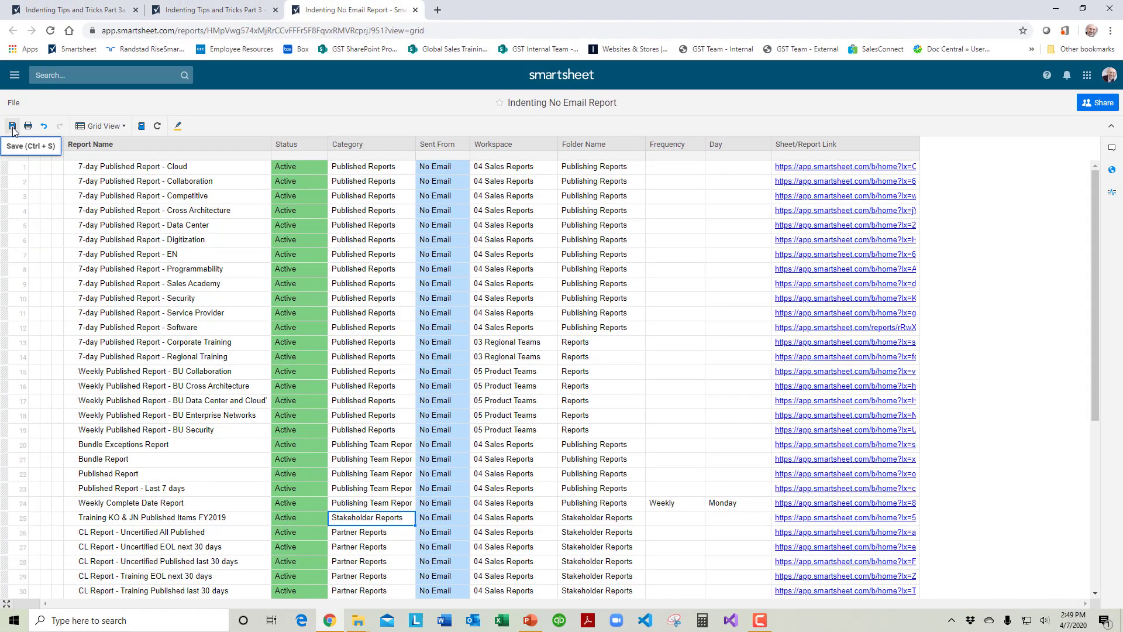
{"action": "left_click", "coordinate": [13, 131]}
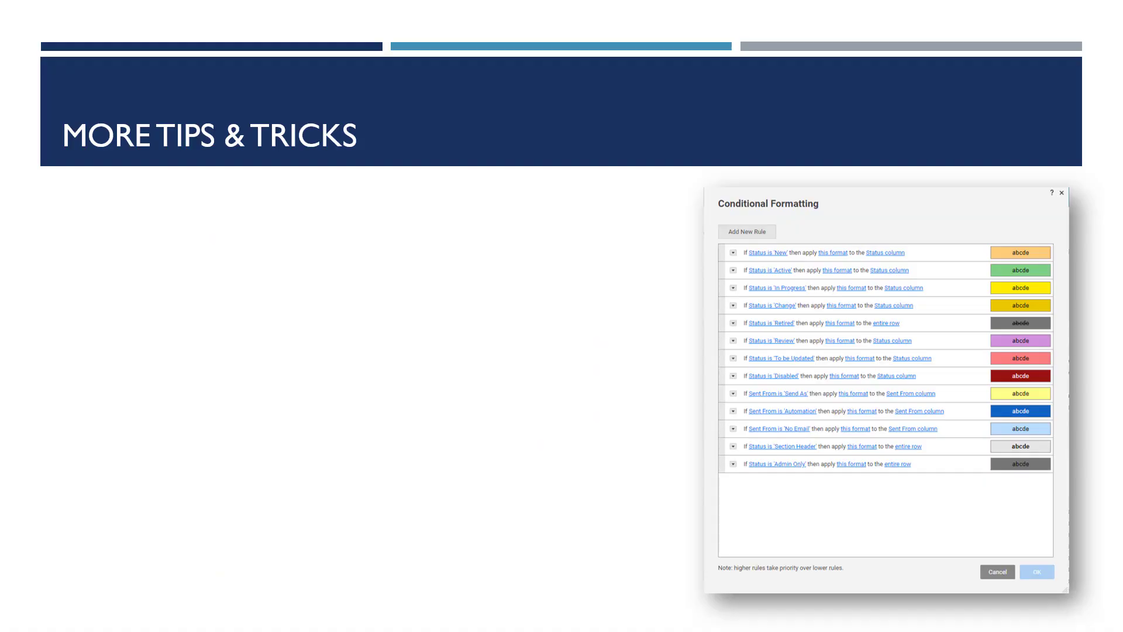